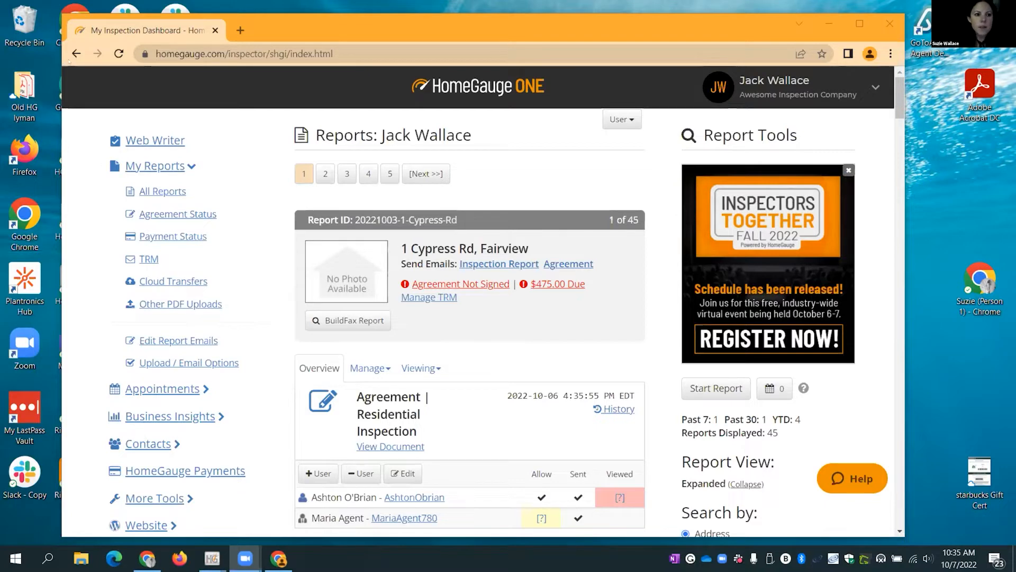
- Go to homegauge.com and sign in to the HomeGauge account
{"action": "left_click", "coordinate": [344, 53]}
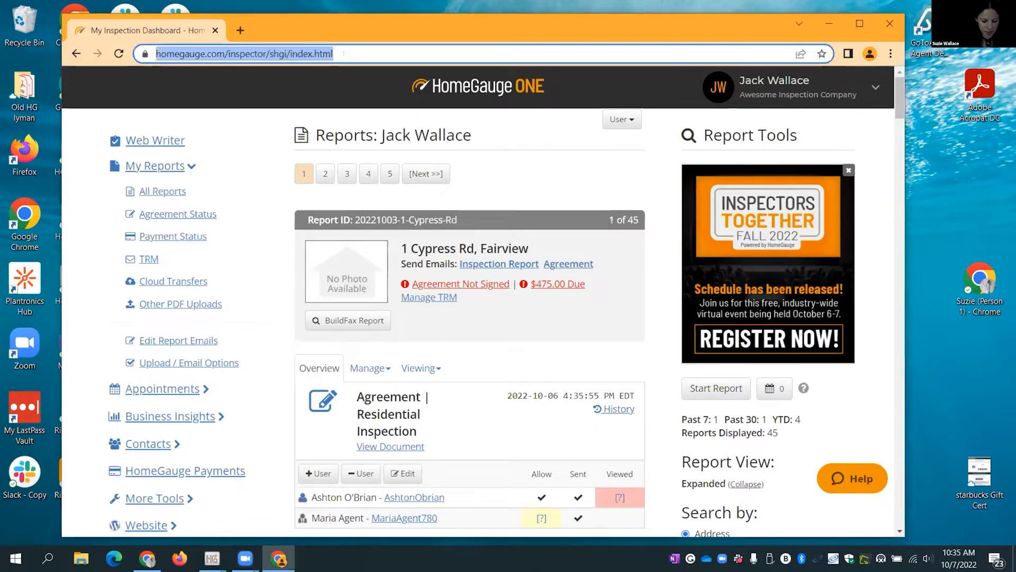
{"action": "type", "text": "homegauge.com"}
{"action": "key", "text": "Return"}
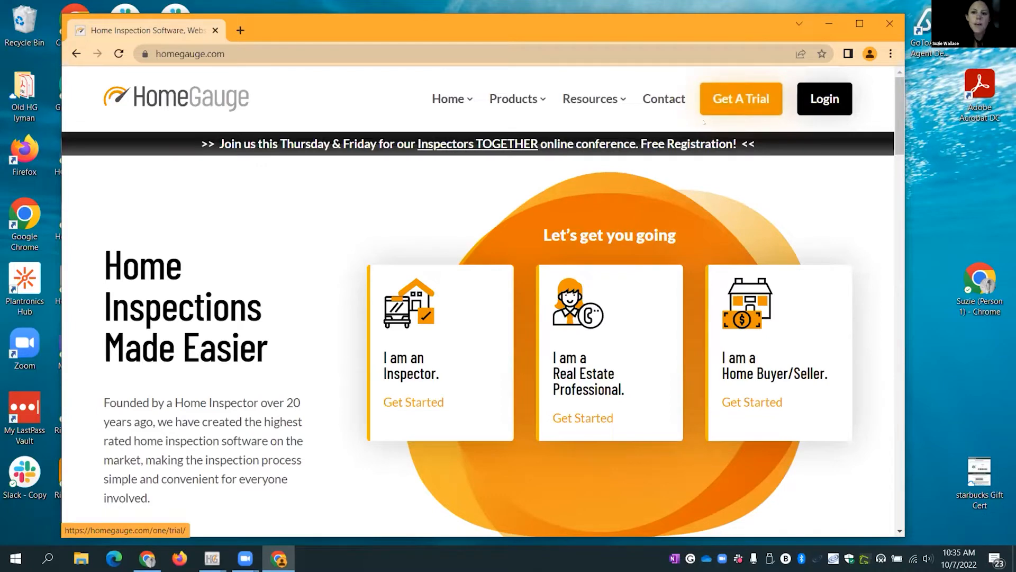
{"action": "left_click", "coordinate": [831, 108]}
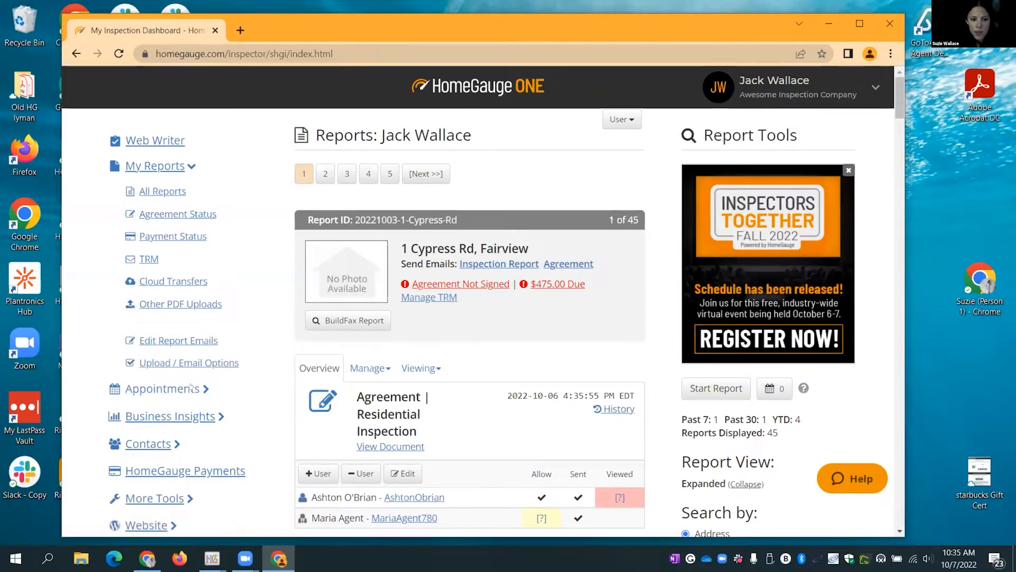
- Open the Appointments calendar for 2–8 Oct 2022 and check the unscheduled appointments
{"action": "scroll", "coordinate": [87, 387], "scroll_direction": "down", "scroll_amount": 1}
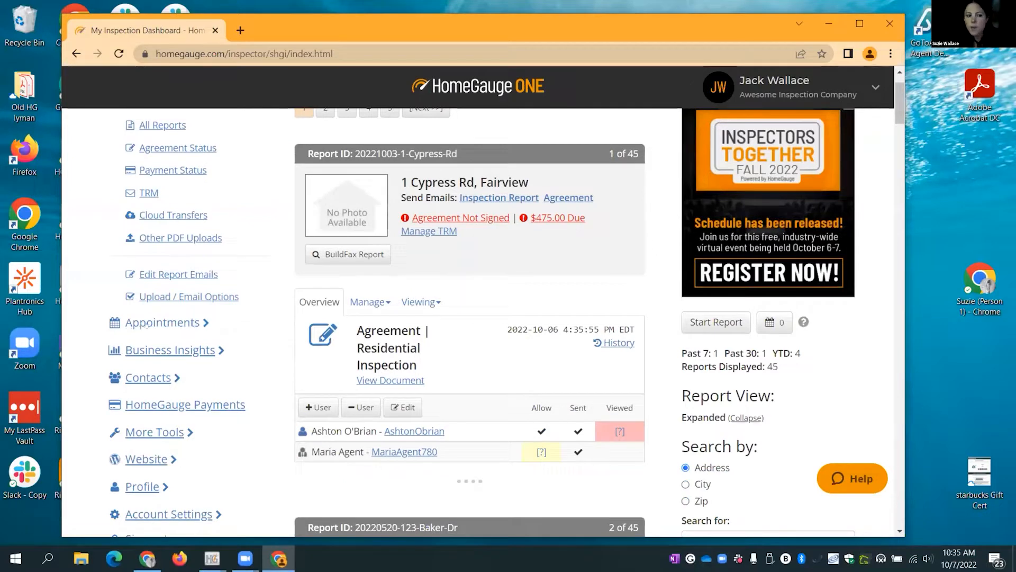
{"action": "left_click", "coordinate": [159, 324]}
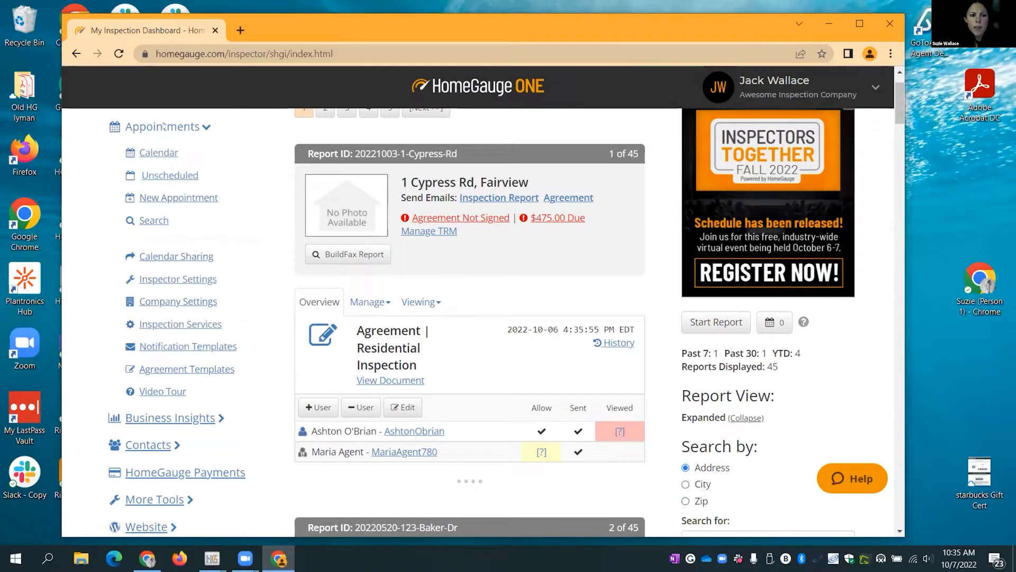
{"action": "left_click", "coordinate": [158, 153]}
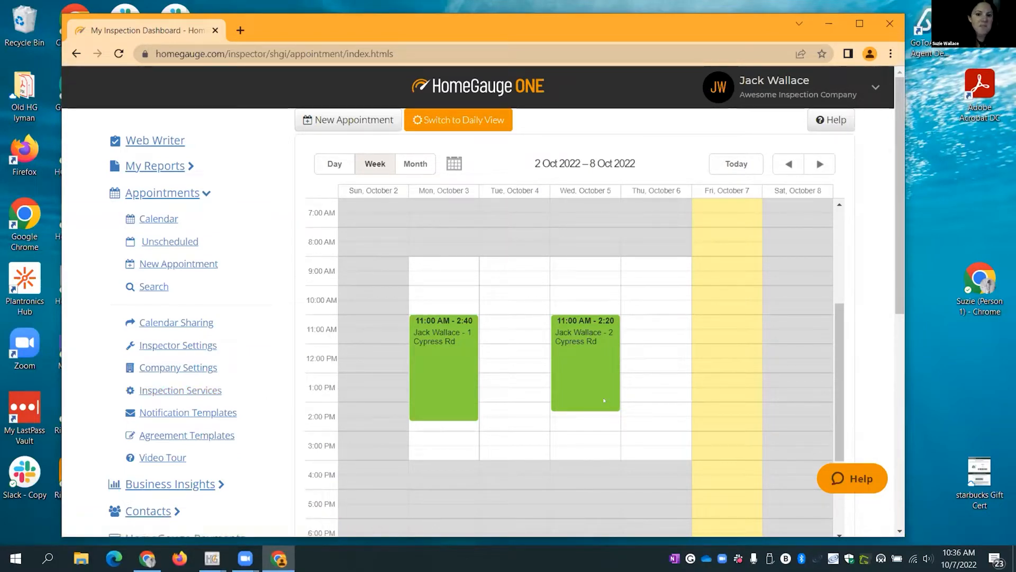
{"action": "mouse_move", "coordinate": [604, 401]}
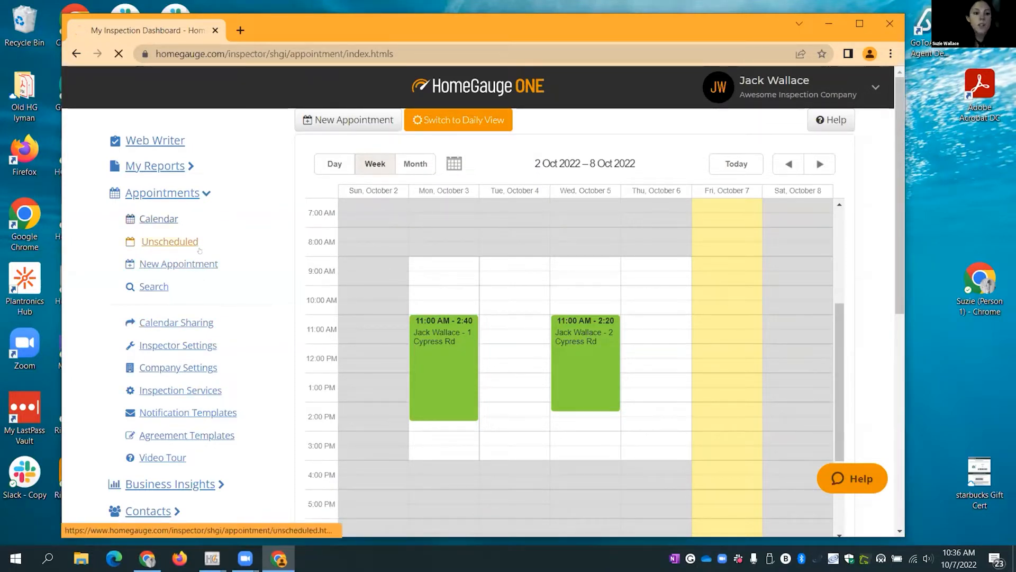
{"action": "left_click", "coordinate": [169, 242]}
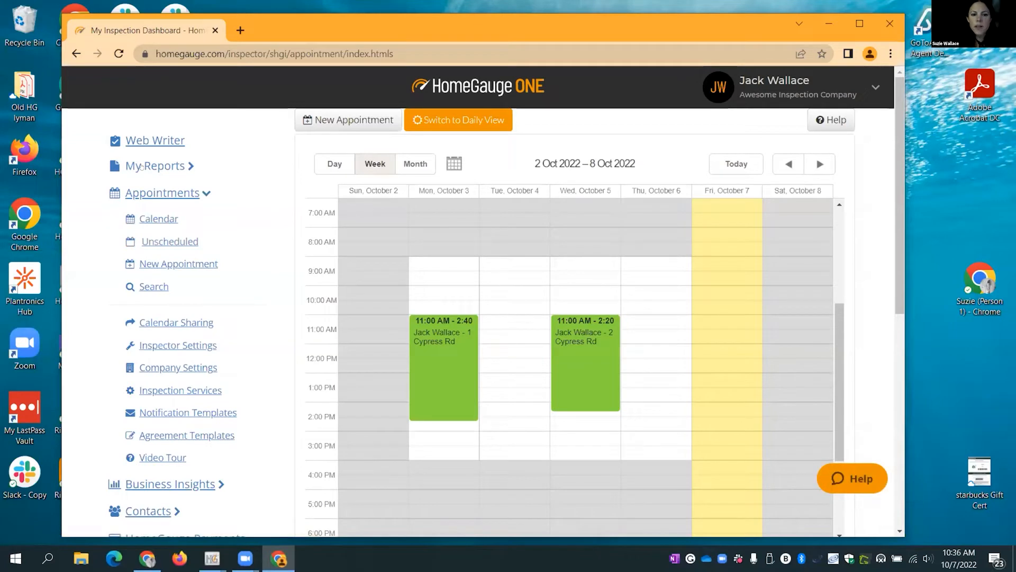
{"action": "mouse_move", "coordinate": [586, 350]}
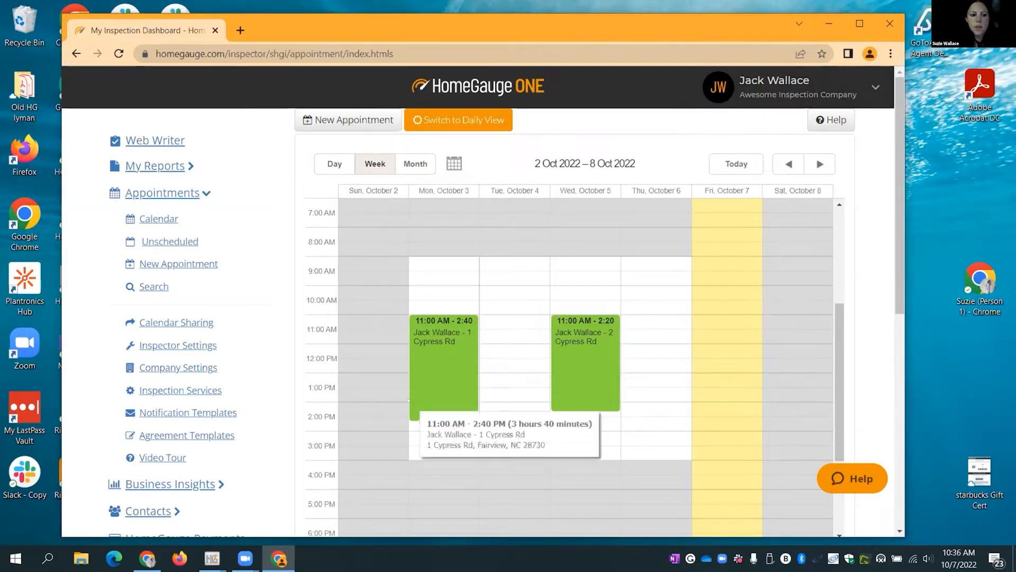
- Minimize HomeGauge and Chrome, then move the HomeGauge 5 shortcut to the desktop centre
{"action": "left_click", "coordinate": [258, 516]}
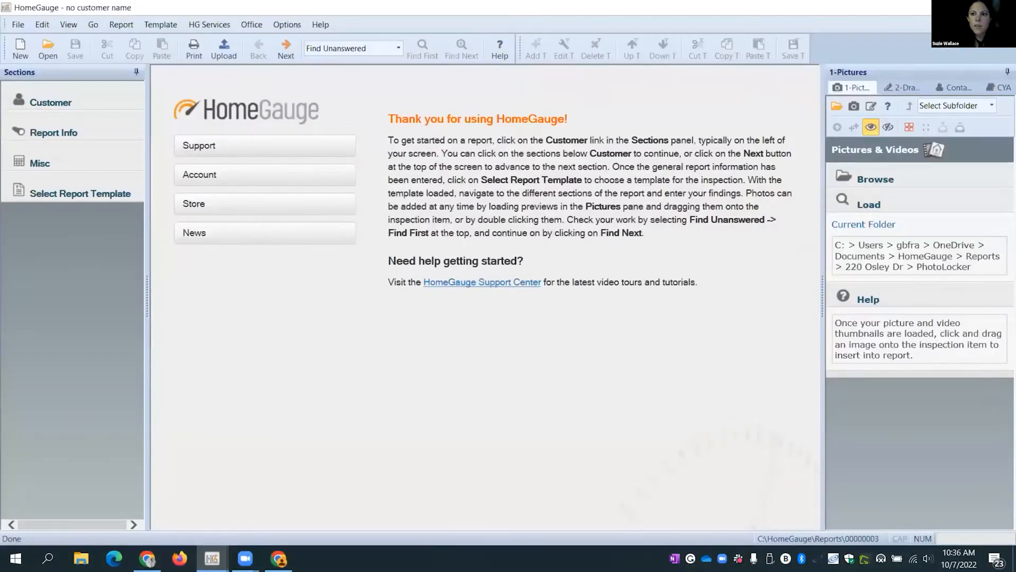
{"action": "left_click", "coordinate": [935, 7]}
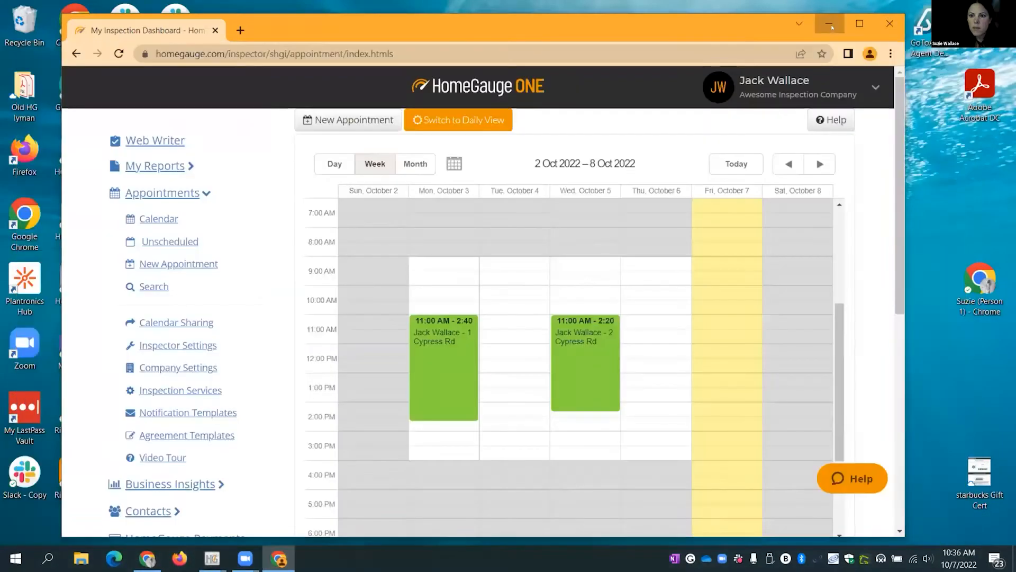
{"action": "left_click", "coordinate": [830, 23]}
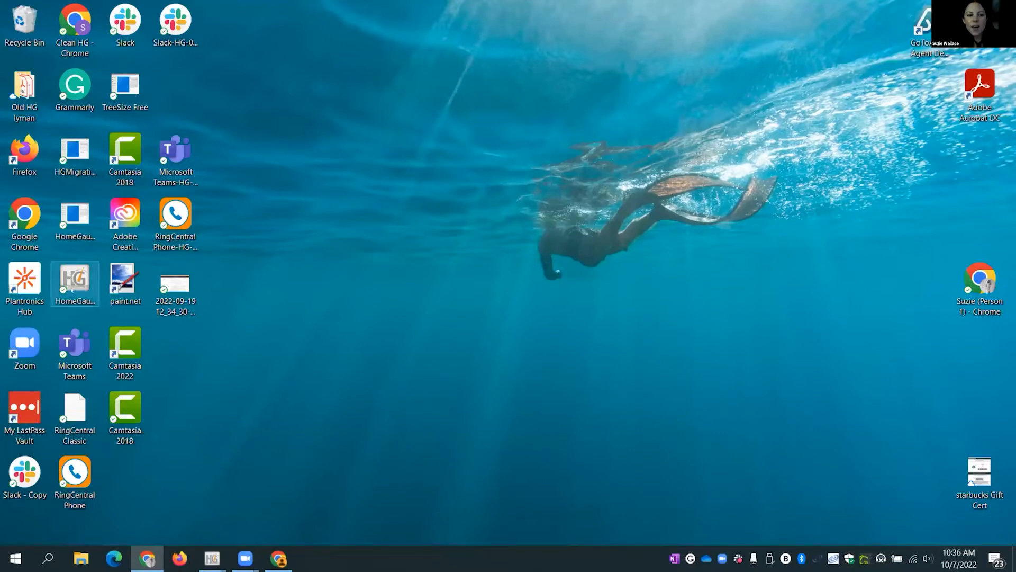
{"action": "left_click_drag", "start_coordinate": [78, 281], "coordinate": [479, 286]}
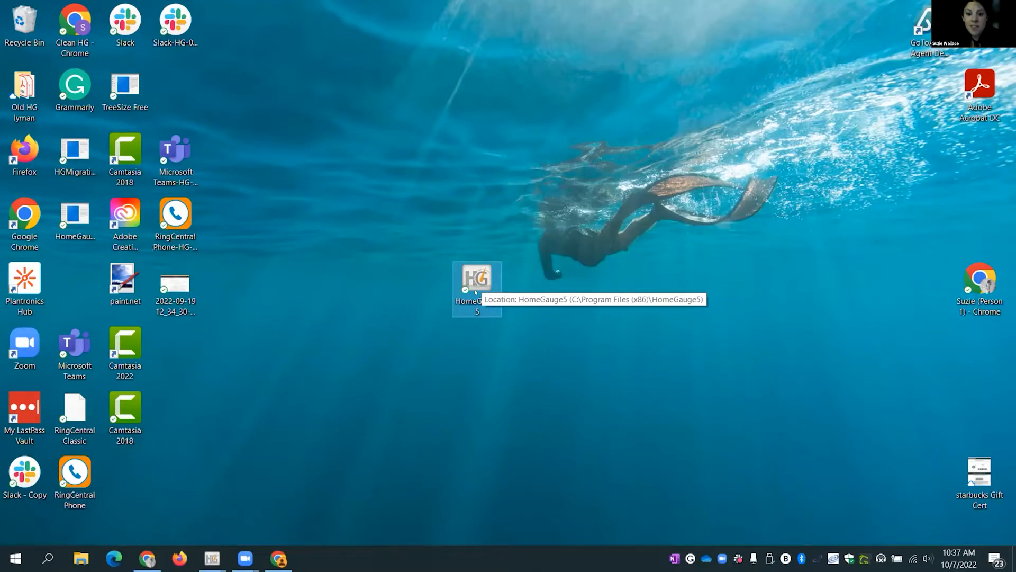
- Start HomeGauge 5 from its desktop shortcut to reach the welcome screen
{"action": "double_click", "coordinate": [476, 292]}
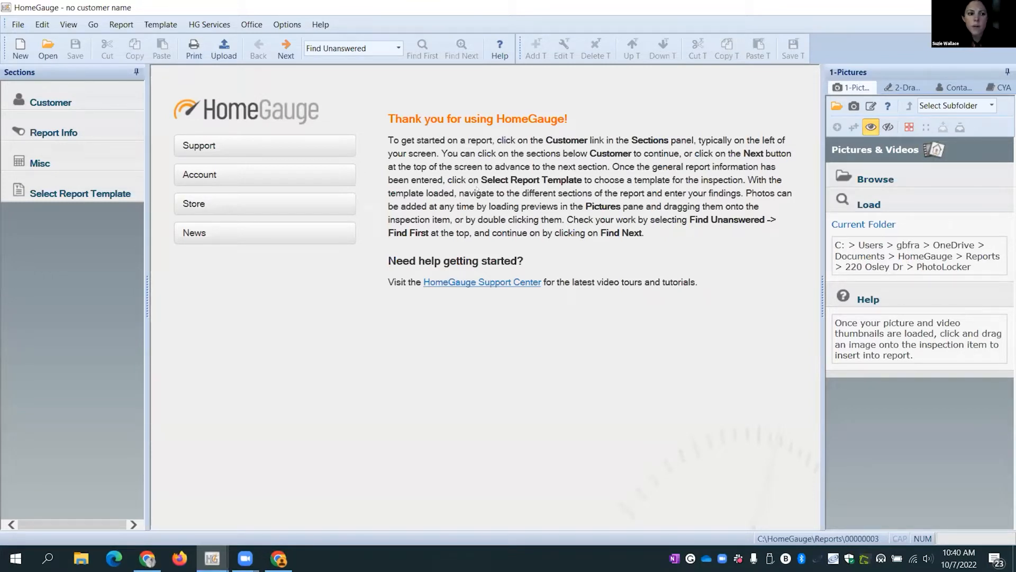
- View the Customer form, then the blank Report Information form dated 2022/10/7
{"action": "left_click", "coordinate": [62, 97]}
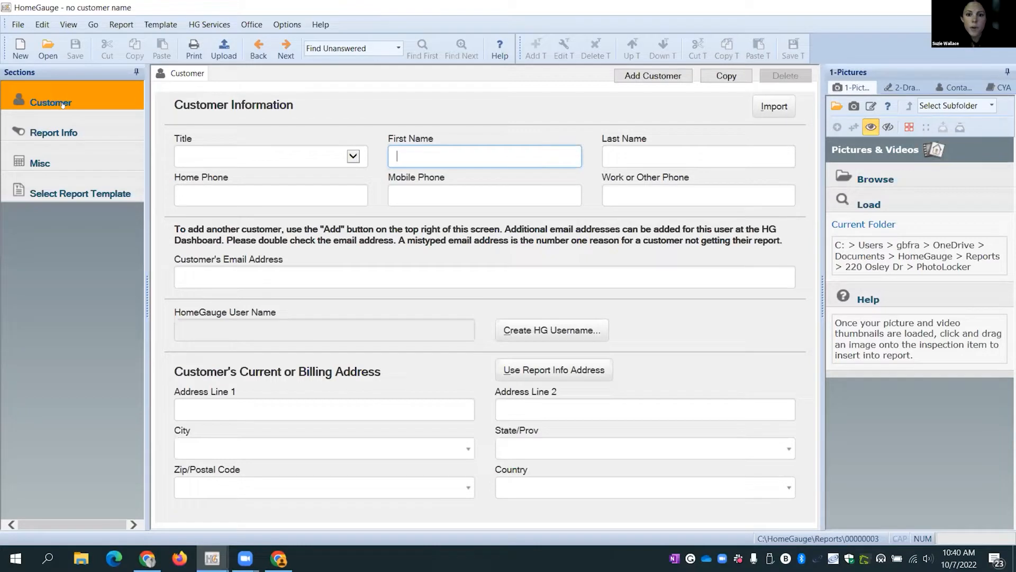
{"action": "left_click", "coordinate": [53, 133]}
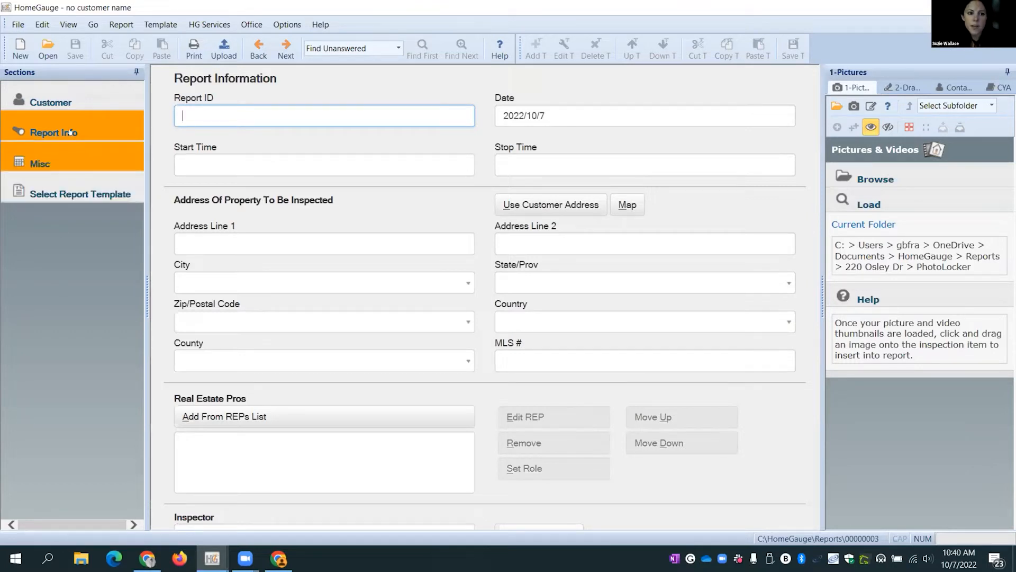
- Return to the blank Customer Information form via the Customer section
{"action": "left_click", "coordinate": [50, 102]}
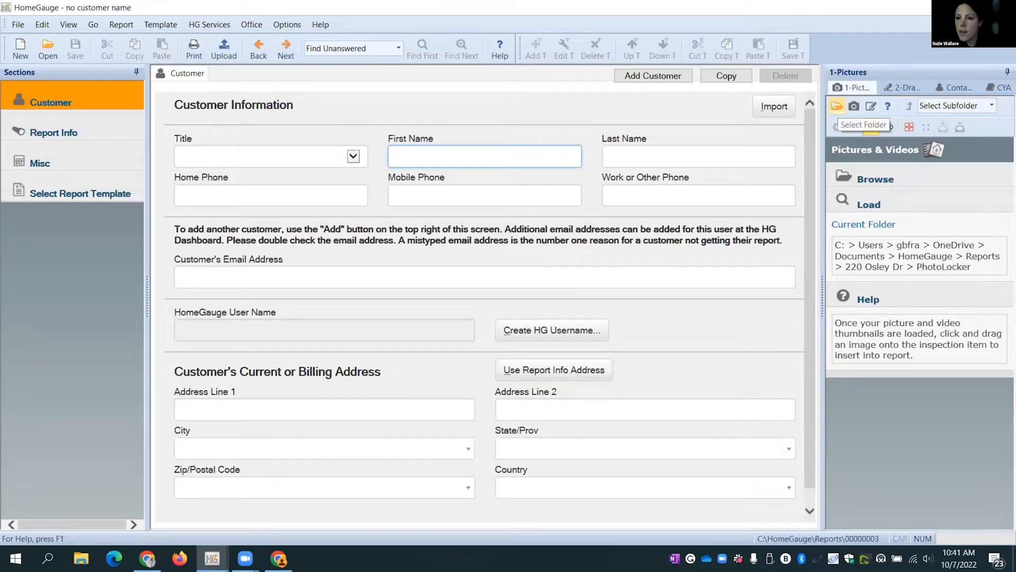
- Open the Select Folder picker for pictures and collapse the OneDrive - HomeGauge Software tree
{"action": "left_click", "coordinate": [859, 180]}
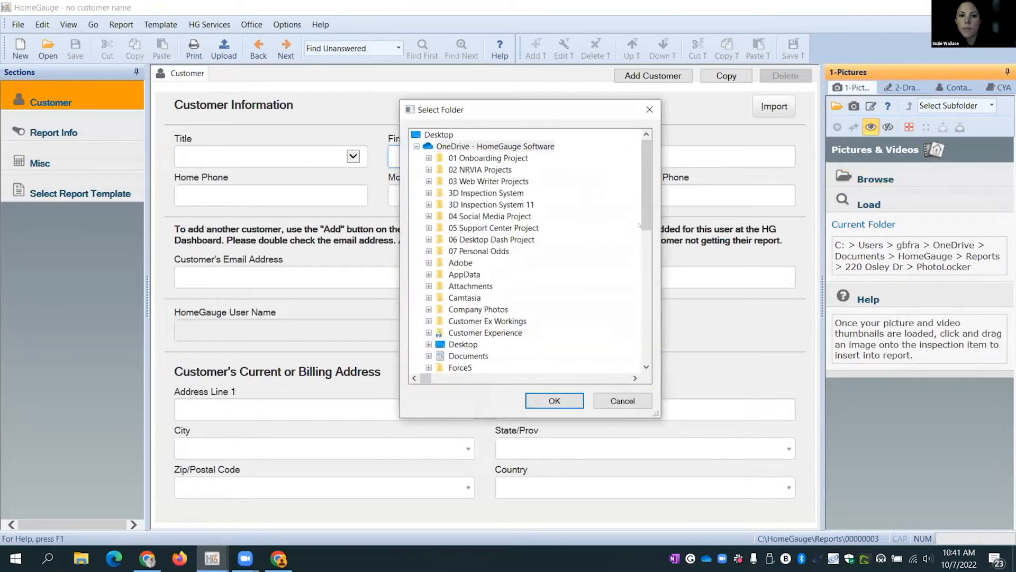
{"action": "left_click", "coordinate": [417, 147]}
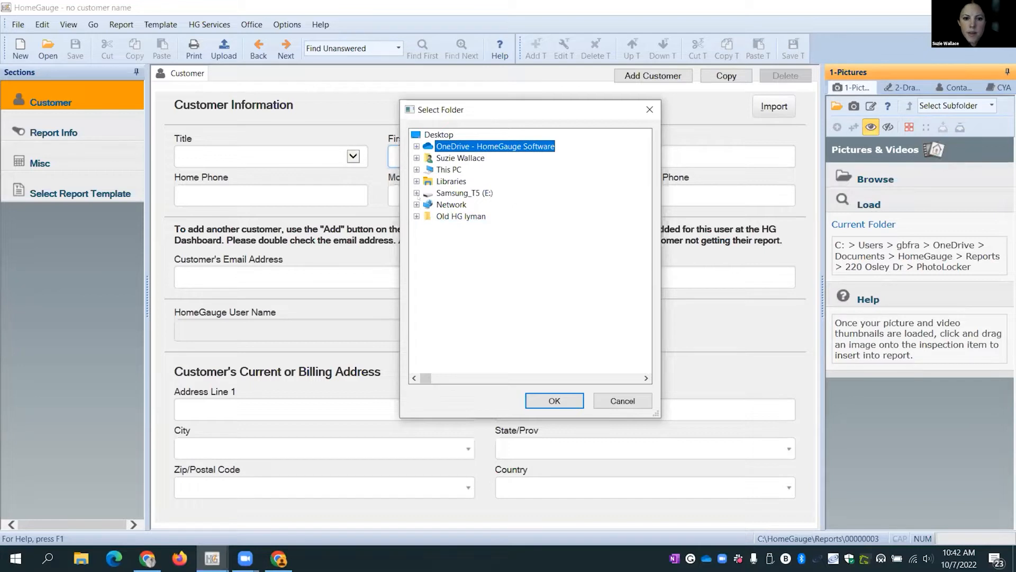
- Load the 105 photos from D:\Inspection Photos 2022\10-7-22-1-Cypress into the pictures panel
{"action": "left_click", "coordinate": [416, 169]}
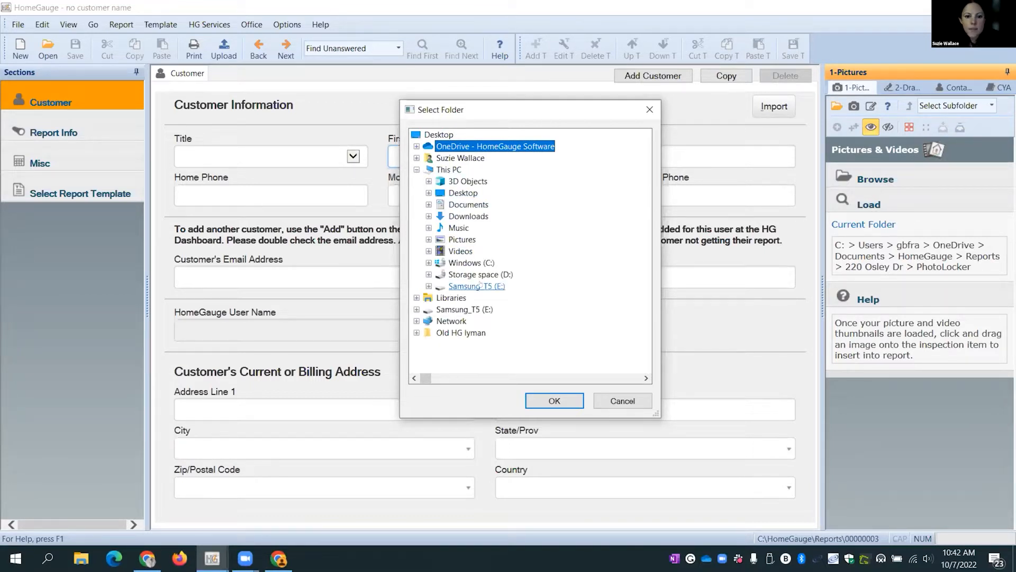
{"action": "left_click", "coordinate": [429, 275]}
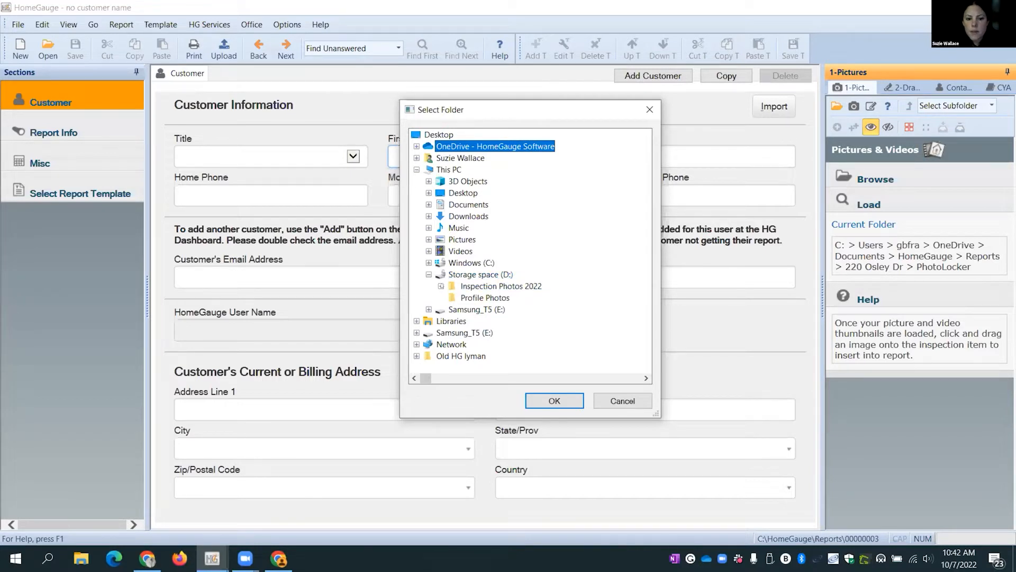
{"action": "left_click", "coordinate": [441, 287]}
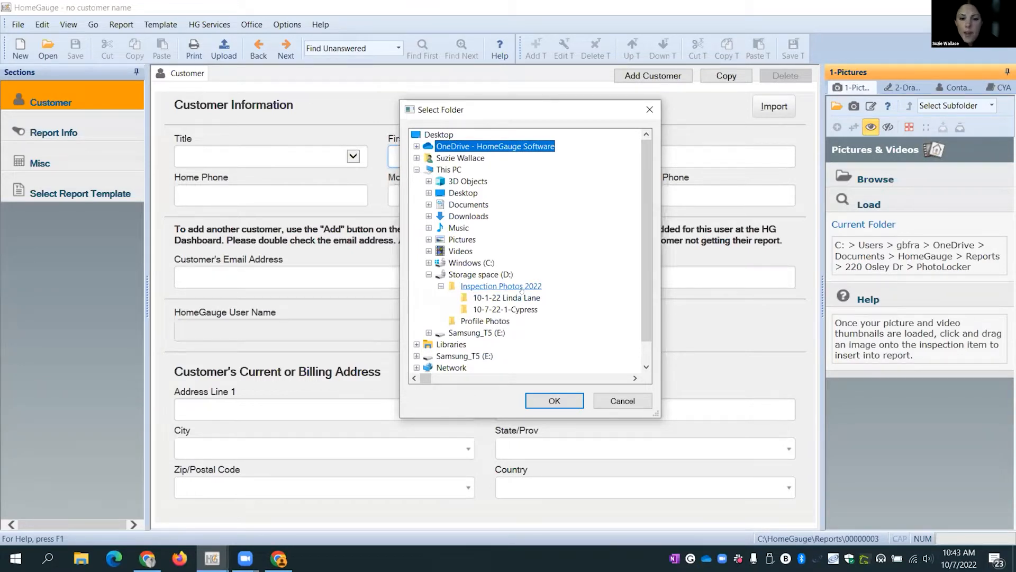
{"action": "left_click", "coordinate": [509, 310]}
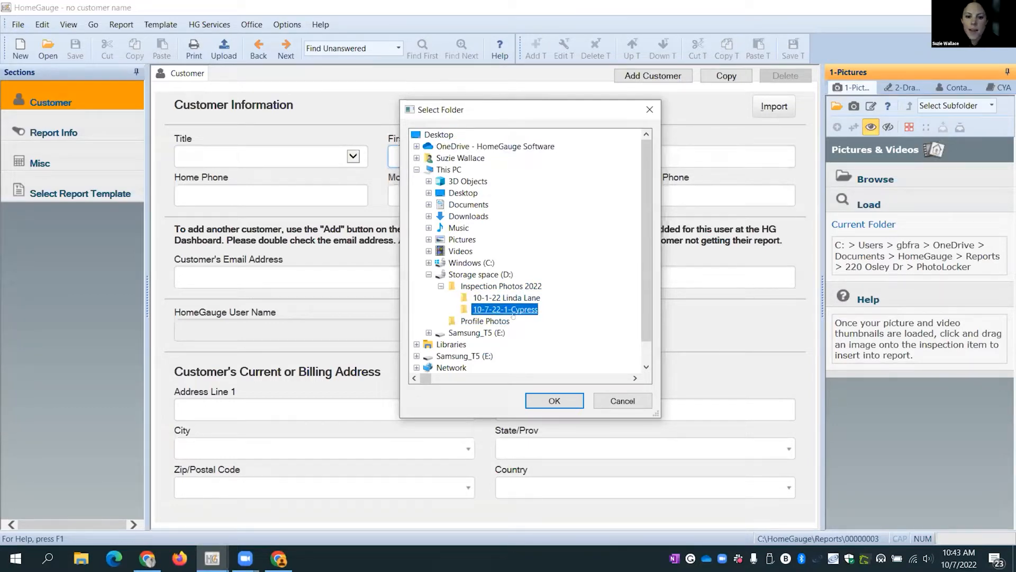
{"action": "left_click", "coordinate": [561, 401]}
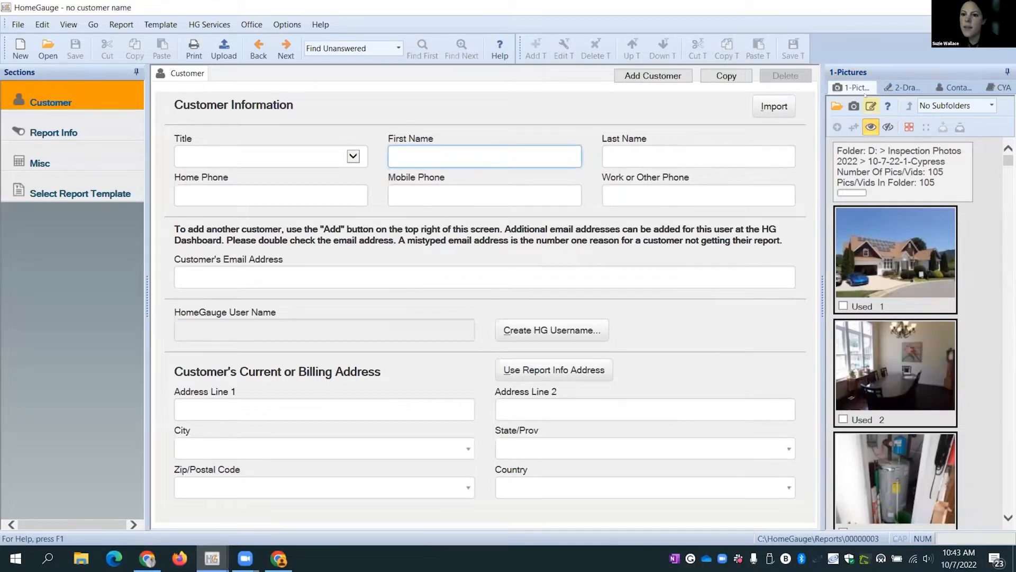
- Switch the side panel to the 2-Drawings pane at C:\HomeGauge\Drawings
{"action": "left_click", "coordinate": [903, 87]}
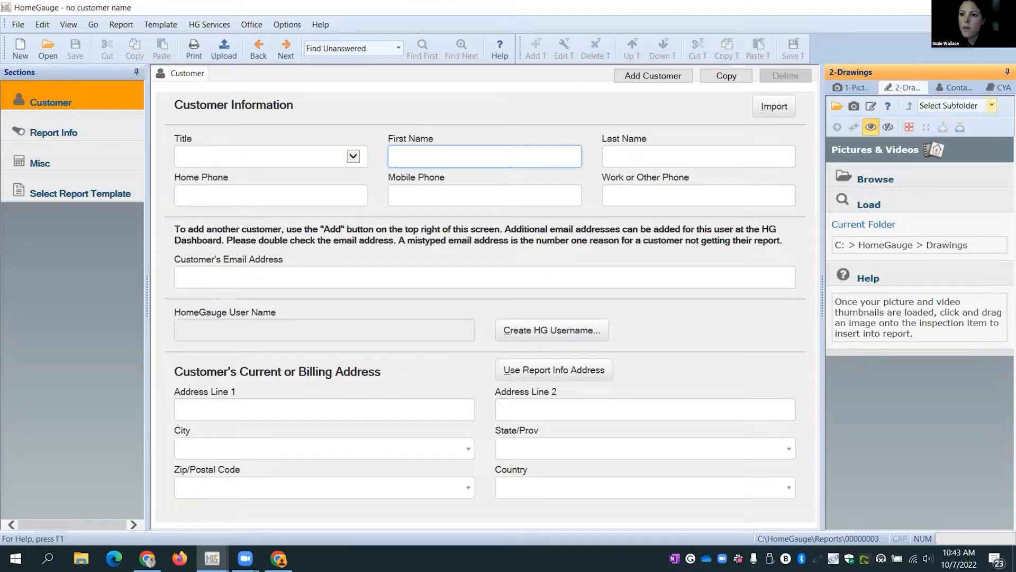
- Choose the Plumbing subfolder to show its 10 line drawings, then select the folder path
{"action": "left_click", "coordinate": [983, 105]}
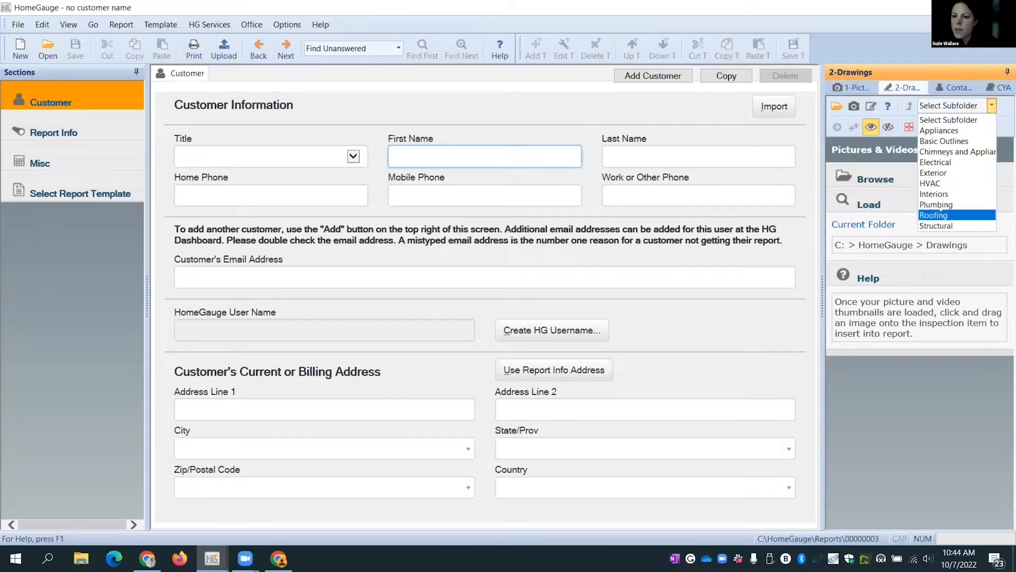
{"action": "left_click", "coordinate": [936, 205]}
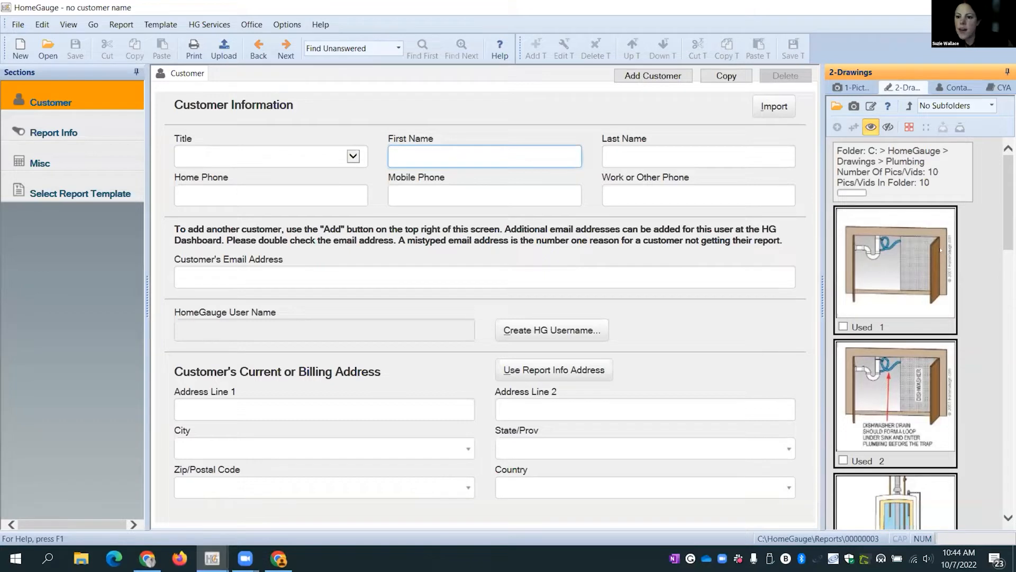
{"action": "scroll", "coordinate": [941, 250], "scroll_direction": "down", "scroll_amount": 5}
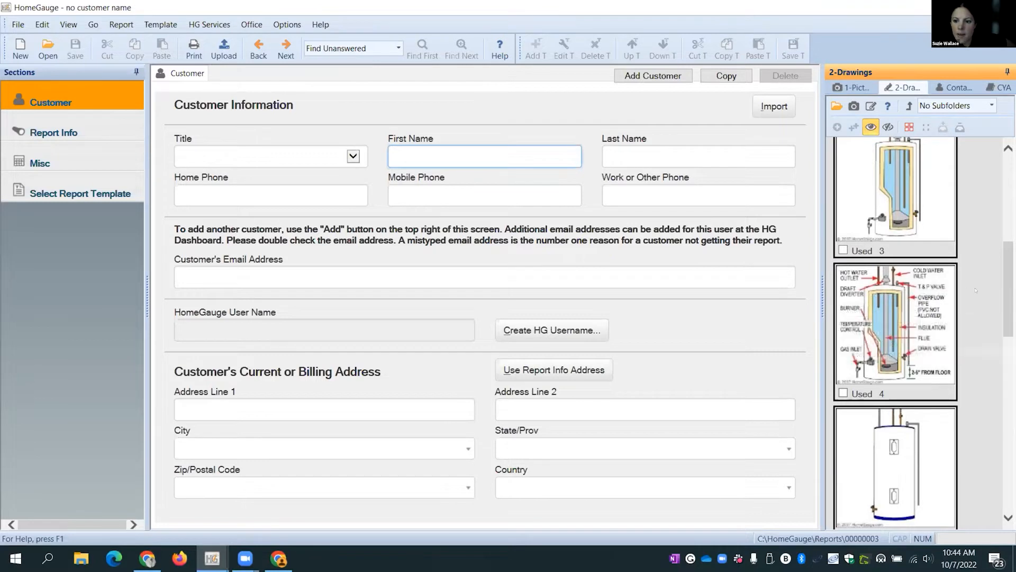
{"action": "scroll", "coordinate": [893, 256], "scroll_direction": "up", "scroll_amount": 1}
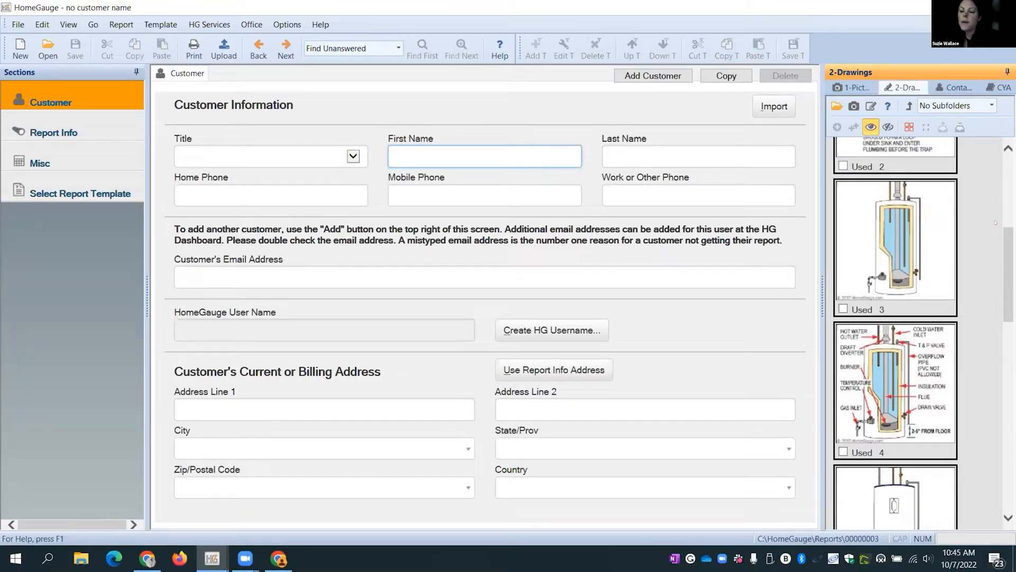
{"action": "left_click_drag", "start_coordinate": [1003, 248], "coordinate": [1008, 201]}
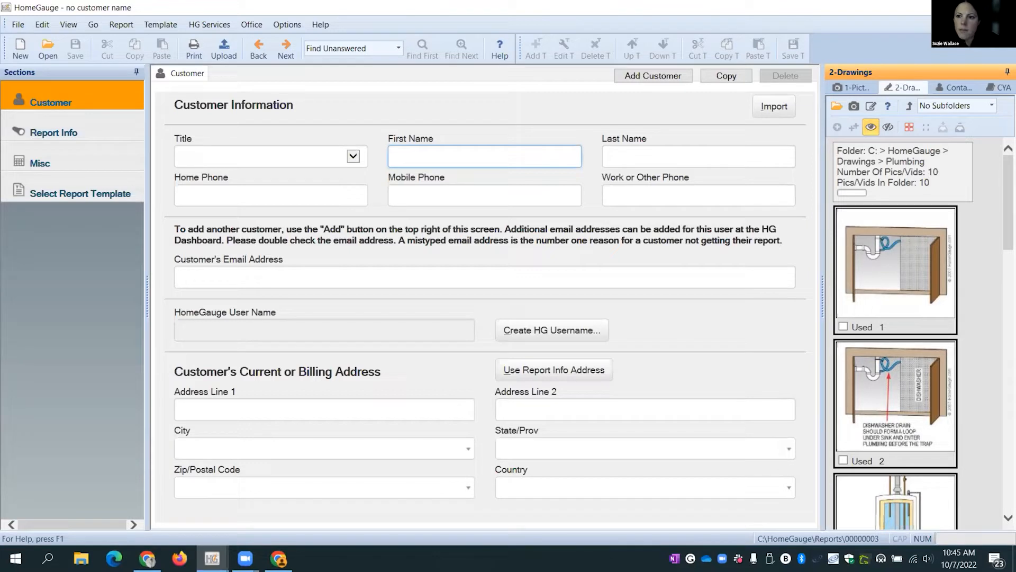
{"action": "left_click_drag", "start_coordinate": [889, 151], "coordinate": [925, 162]}
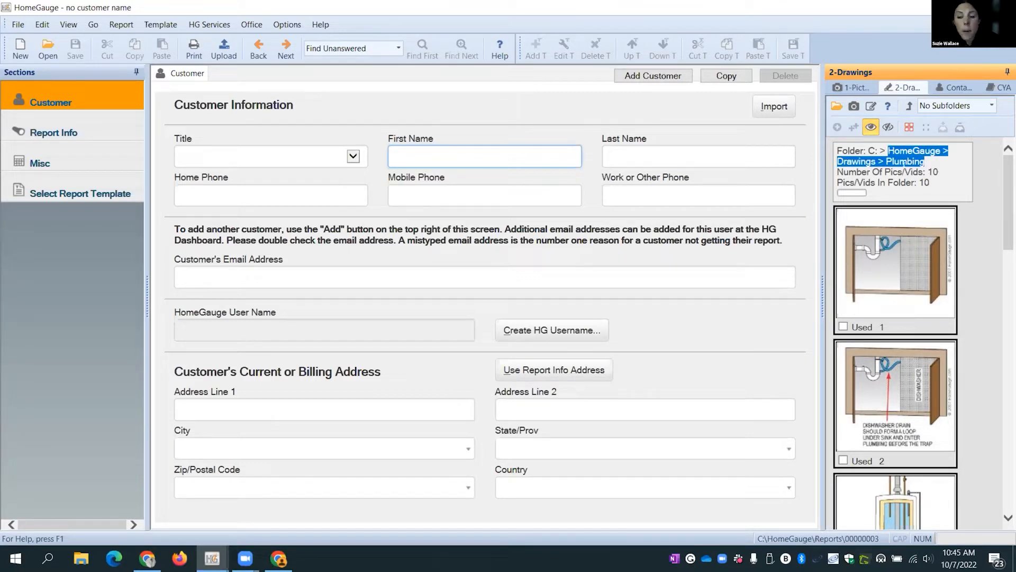
- Check Plumbing for subfolders, then go back up to the main Drawings folder
{"action": "left_click", "coordinate": [945, 164]}
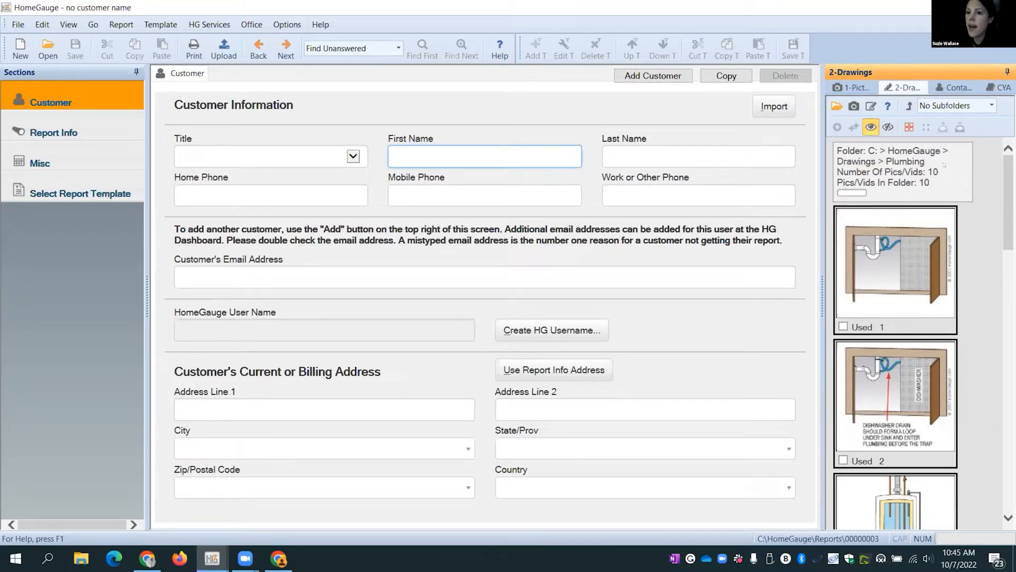
{"action": "left_click", "coordinate": [959, 105]}
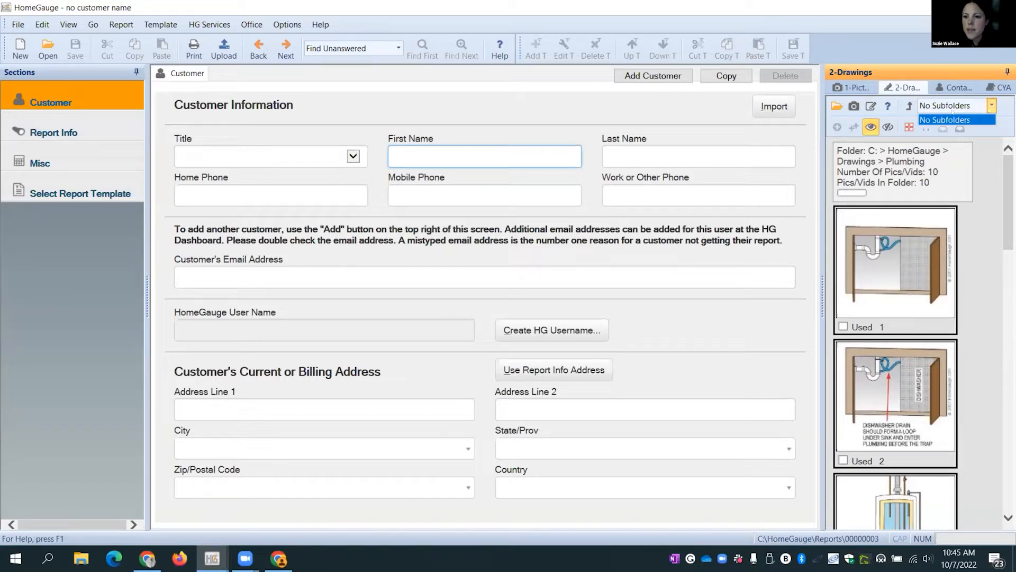
{"action": "left_click", "coordinate": [922, 105]}
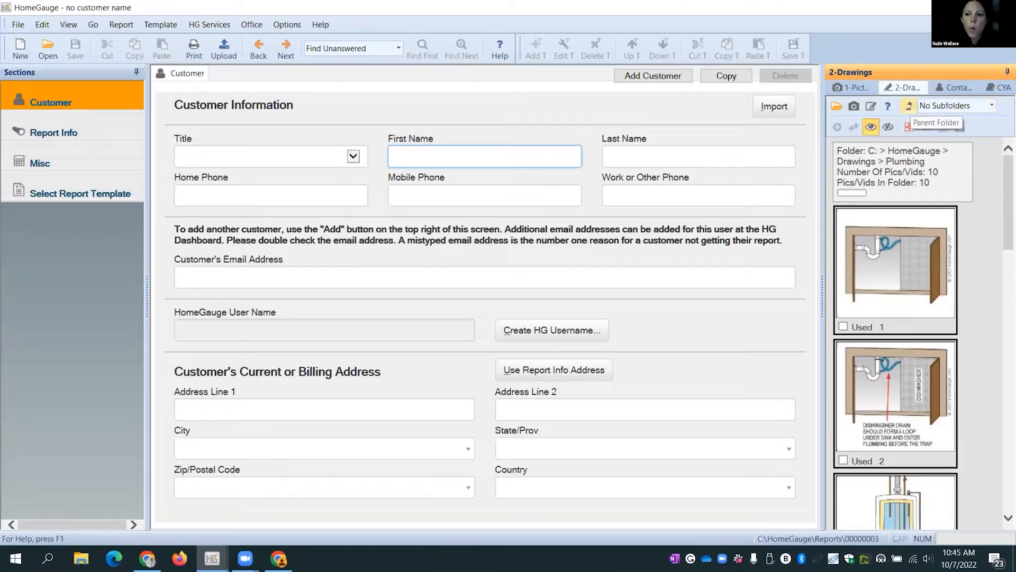
{"action": "left_click", "coordinate": [909, 106]}
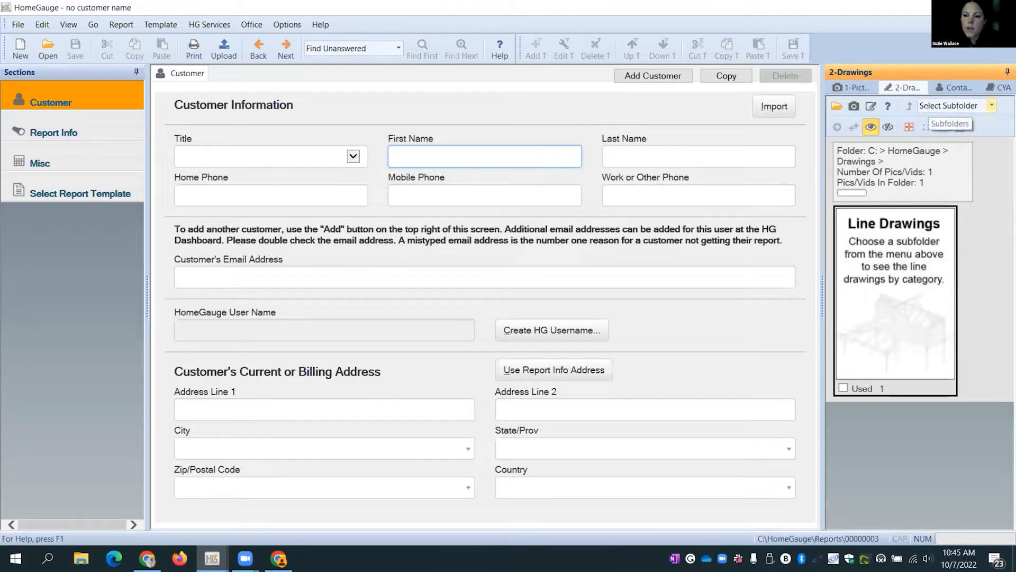
- Browse the HVAC drawings, return to Drawings, and show the Contacts pane
{"action": "left_click", "coordinate": [992, 106]}
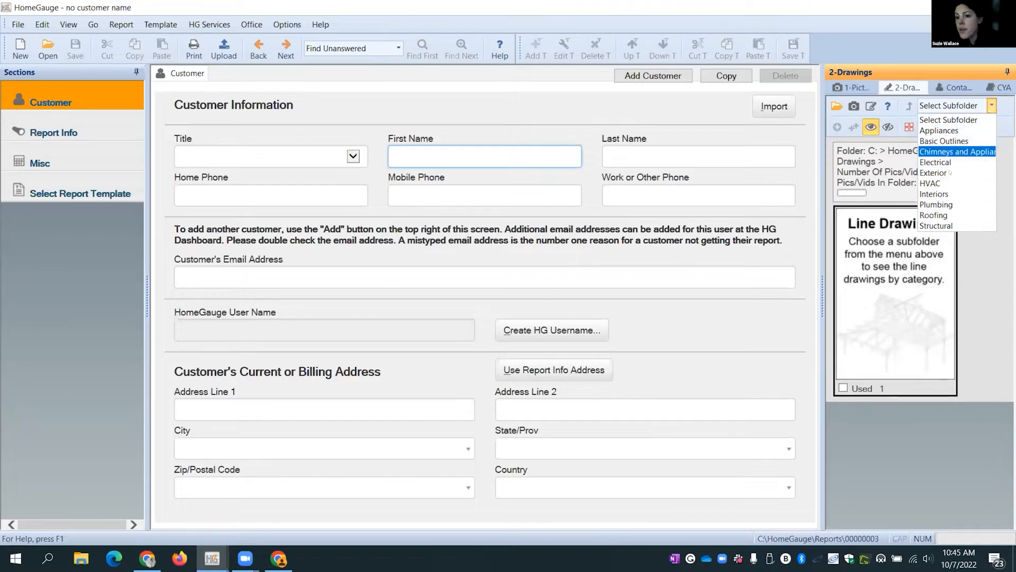
{"action": "left_click", "coordinate": [934, 183]}
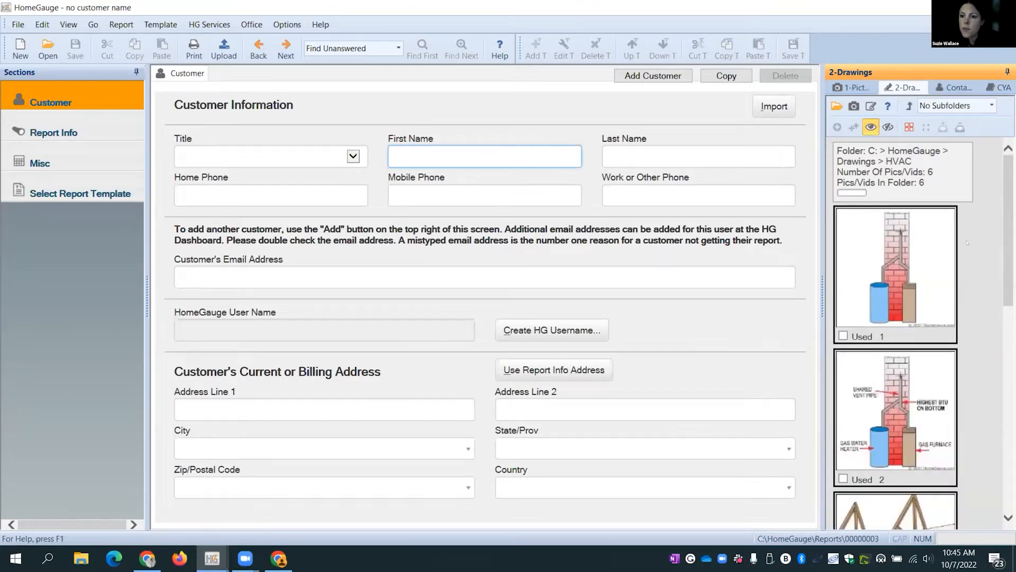
{"action": "scroll", "coordinate": [967, 243], "scroll_direction": "down", "scroll_amount": 8}
{"action": "scroll", "coordinate": [968, 243], "scroll_direction": "up", "scroll_amount": 6}
{"action": "left_click", "coordinate": [909, 105]}
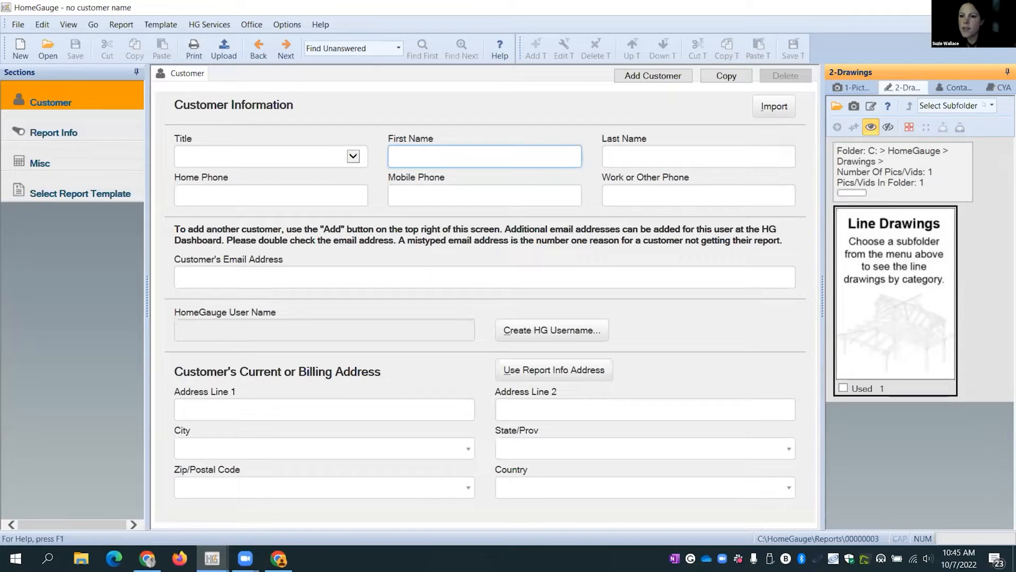
{"action": "left_click", "coordinate": [957, 87]}
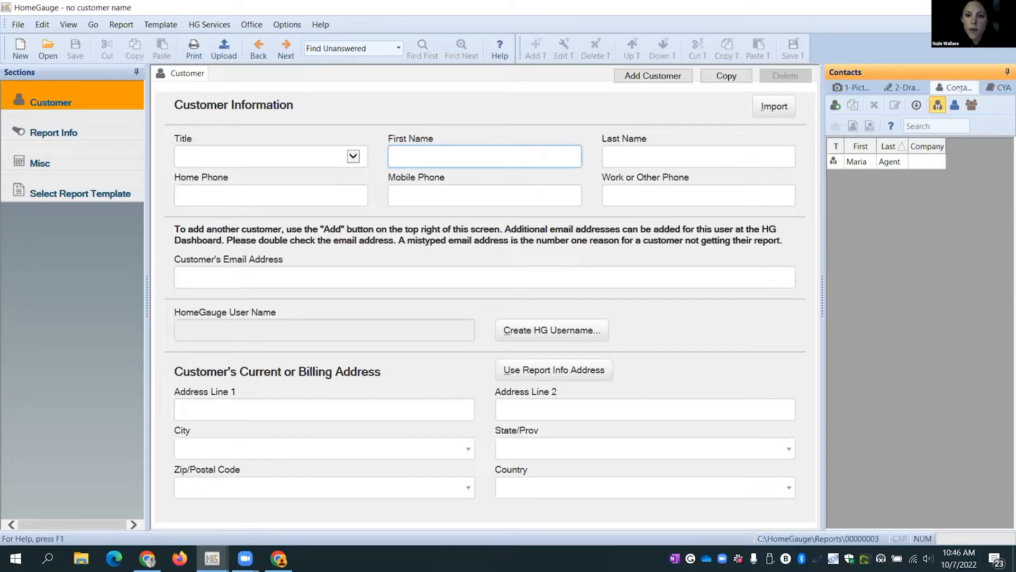
{"action": "left_click", "coordinate": [852, 162]}
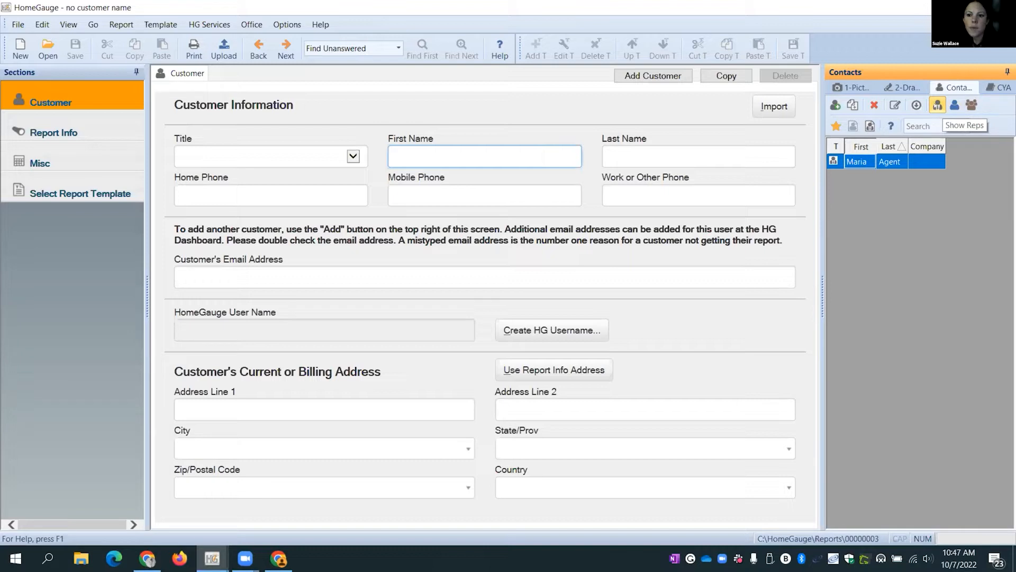
{"action": "left_click", "coordinate": [938, 106]}
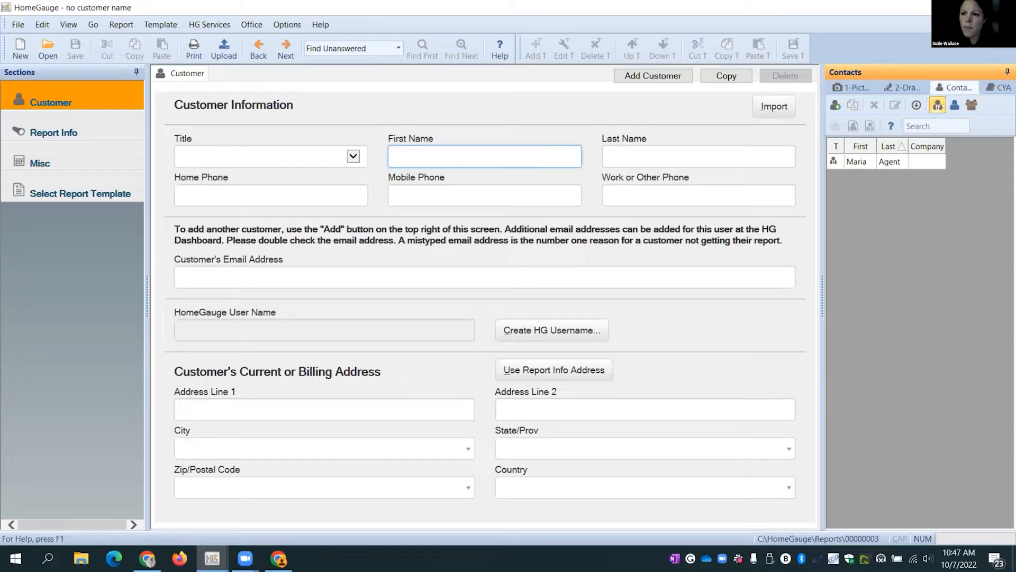
- List all agents and customers in the Contacts pane, then begin adding a new contact
{"action": "left_click", "coordinate": [954, 106]}
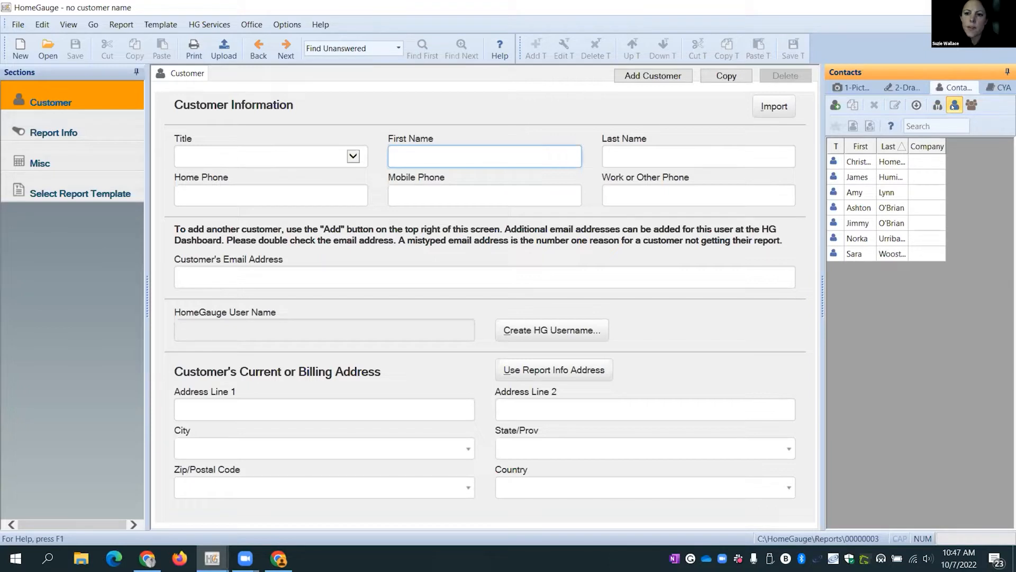
{"action": "left_click", "coordinate": [972, 105]}
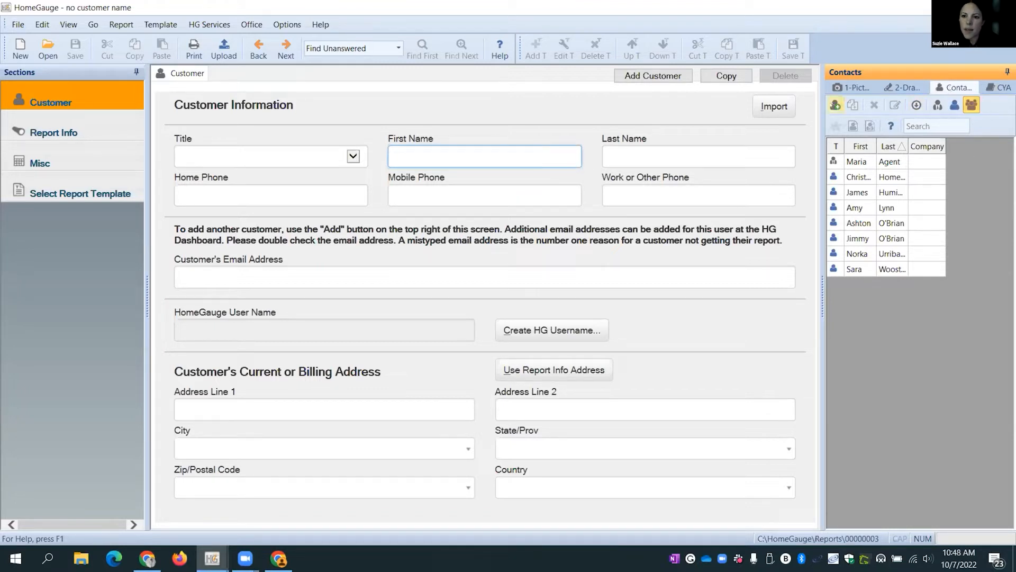
{"action": "left_click", "coordinate": [835, 106]}
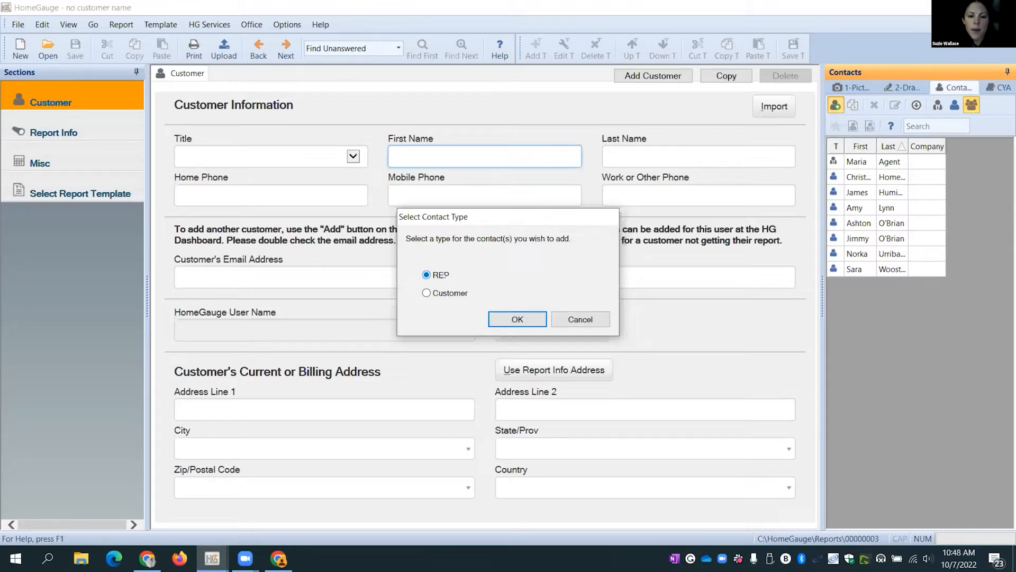
- Add the new contact as a REP with their first and last name, then show the HG User Name page
{"action": "left_click", "coordinate": [518, 323]}
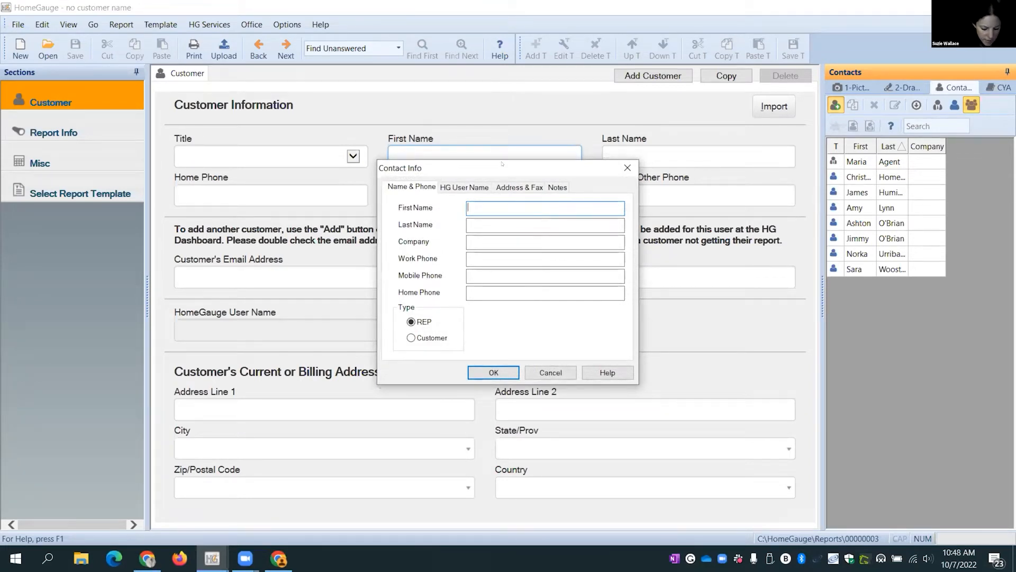
{"action": "type", "text": "Suzie"}
{"action": "key", "text": "Tab"}
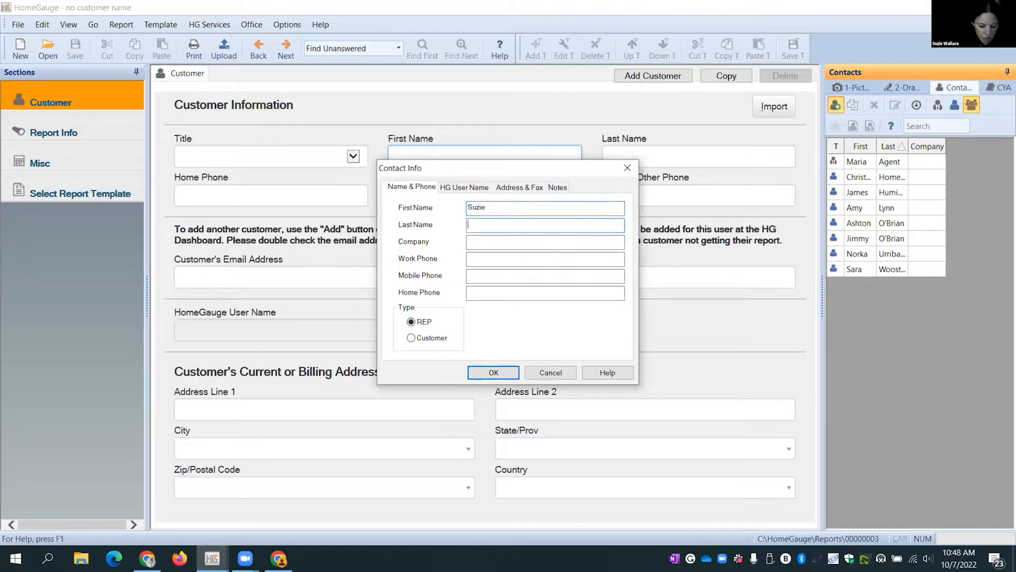
{"action": "type", "text": "Agent"}
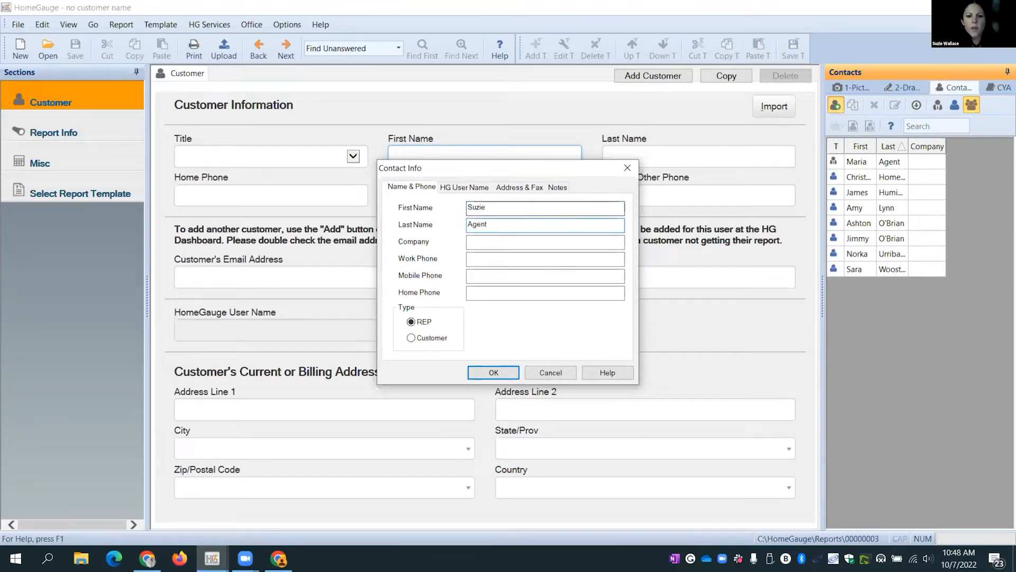
{"action": "key", "text": "Tab"}
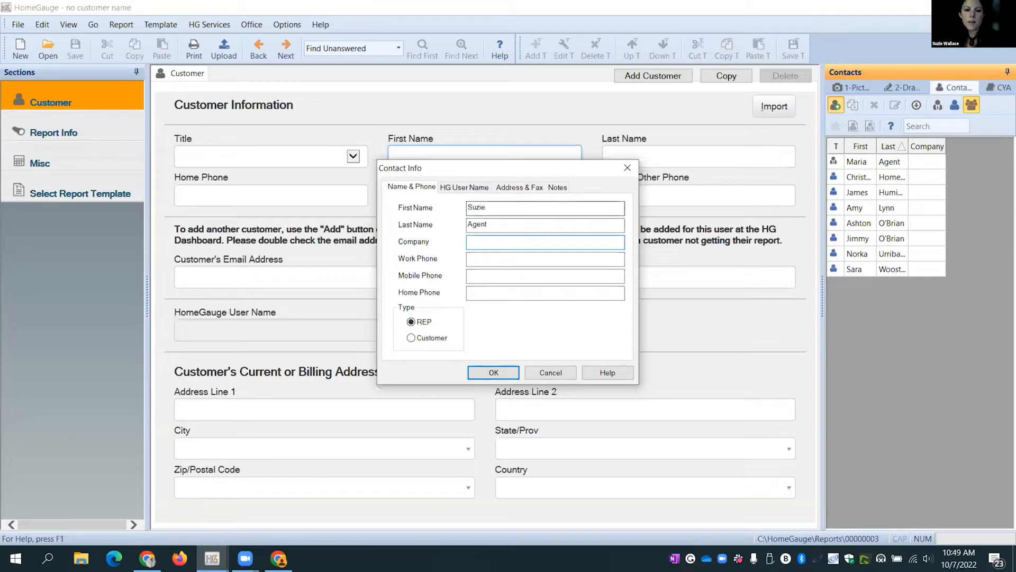
{"action": "left_click", "coordinate": [479, 256]}
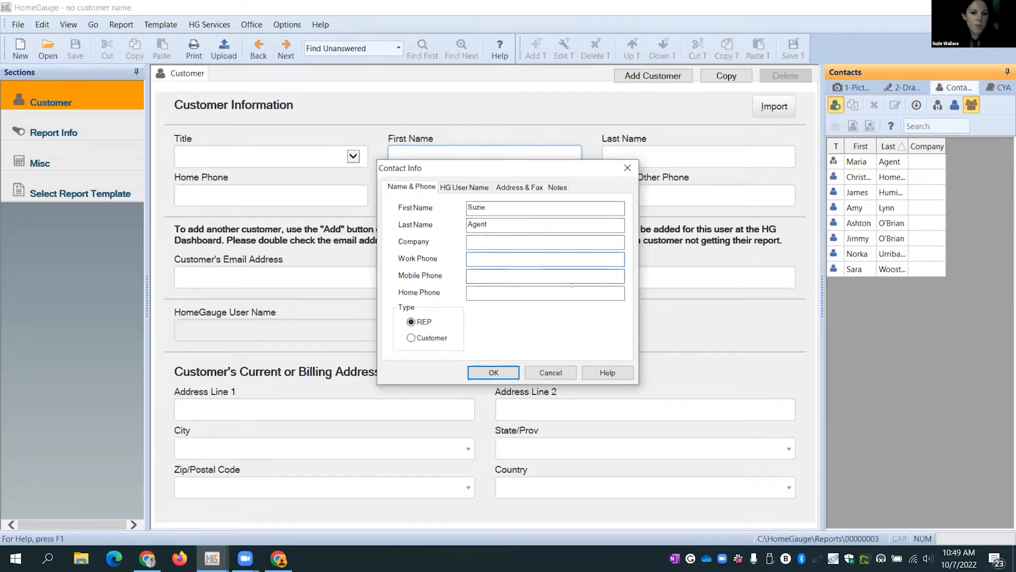
{"action": "left_click", "coordinate": [454, 188]}
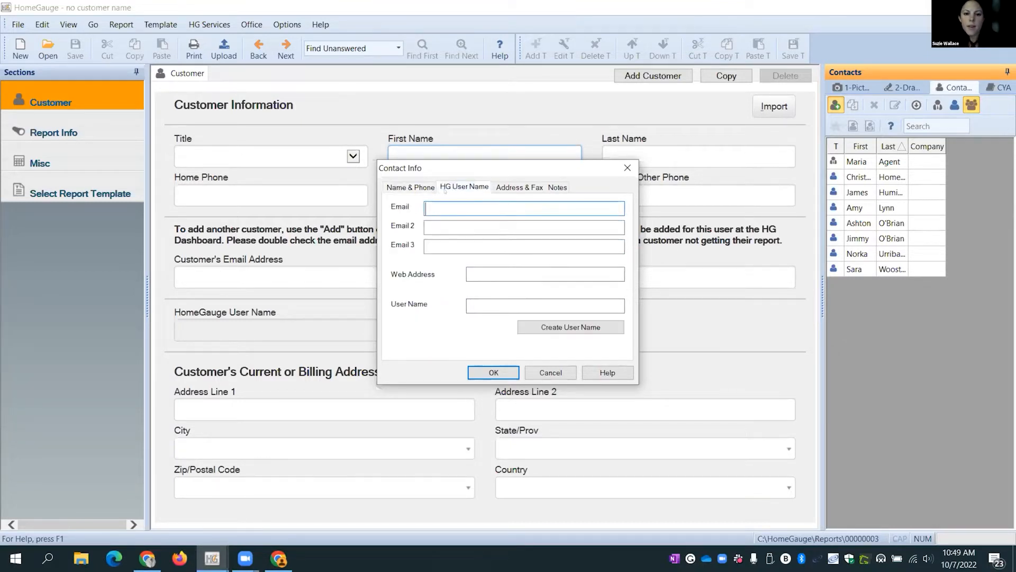
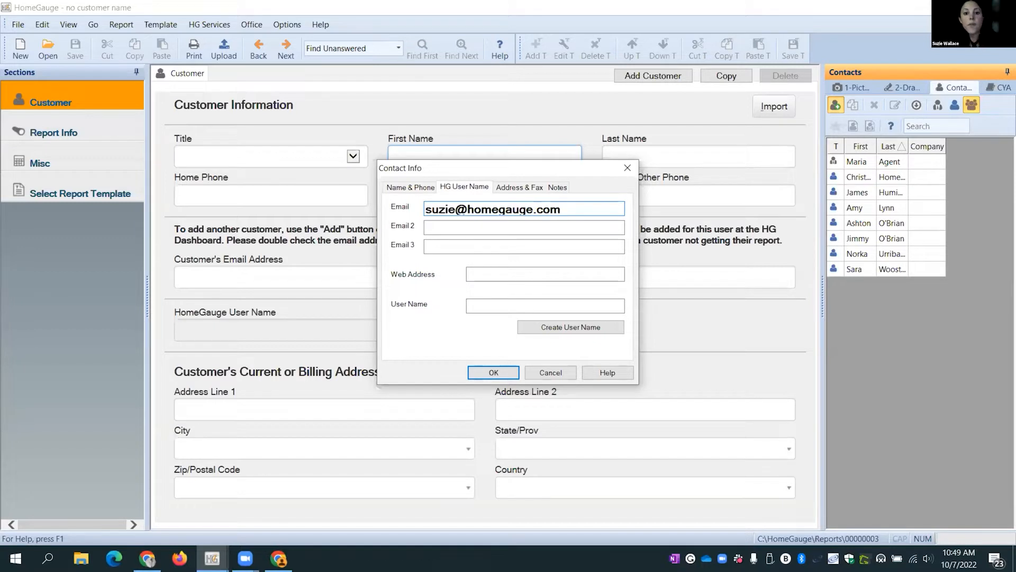
- Fill in the contact's e-mail address and request a new HomeGauge user name for them
{"action": "left_click_drag", "start_coordinate": [562, 210], "coordinate": [427, 214]}
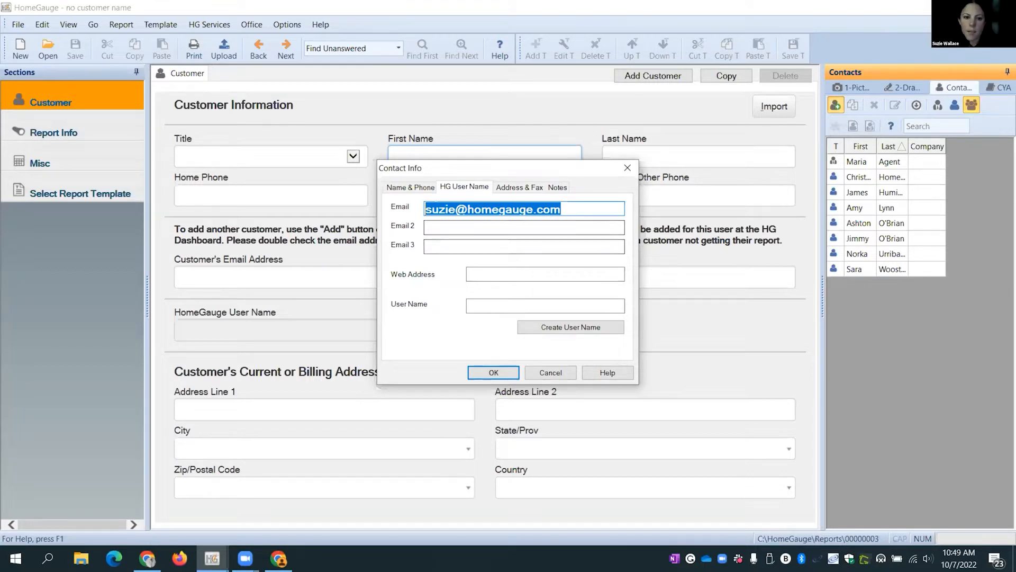
{"action": "left_click", "coordinate": [427, 188]}
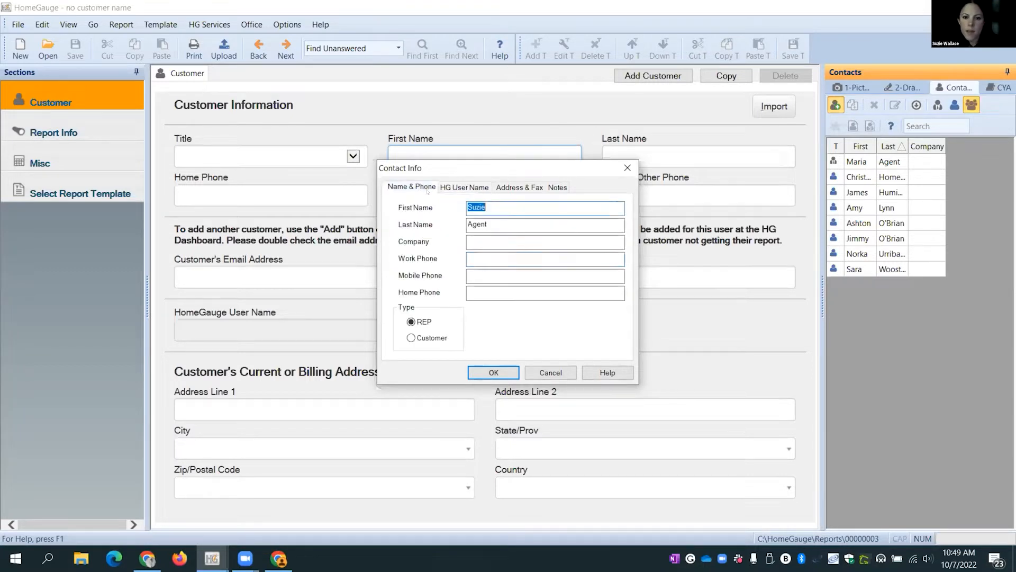
{"action": "left_click", "coordinate": [465, 186]}
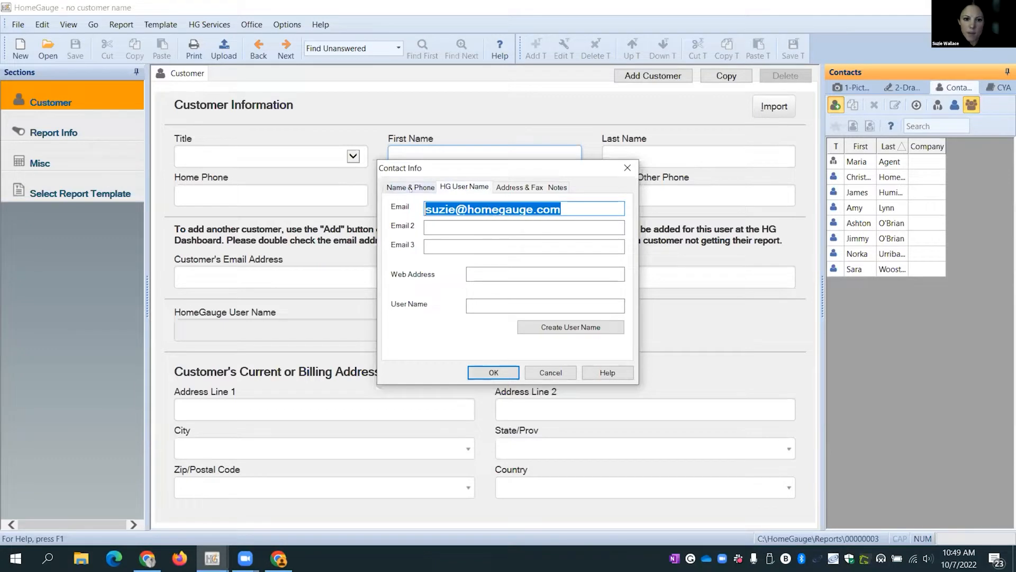
{"action": "left_click", "coordinate": [412, 189]}
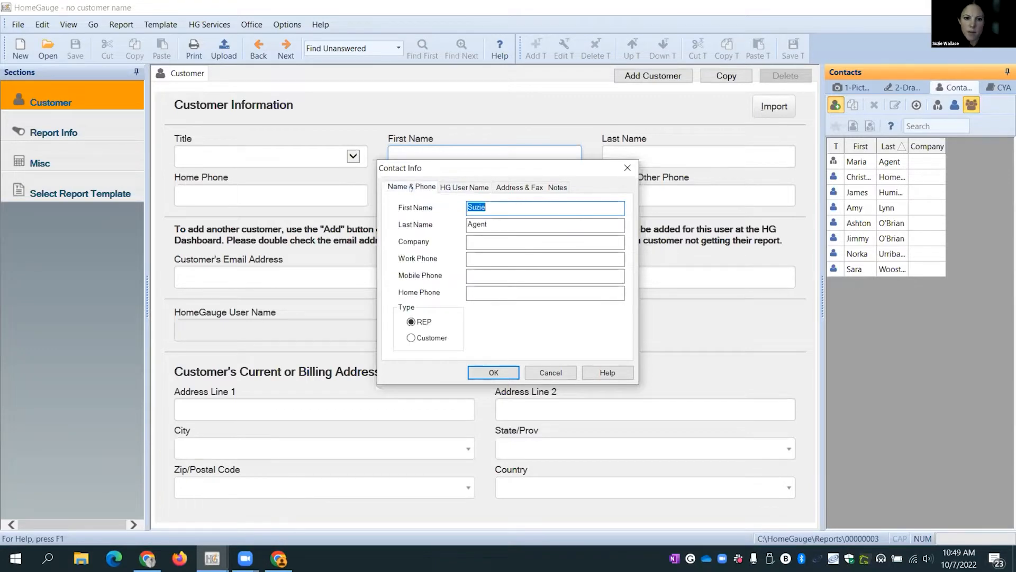
{"action": "left_click", "coordinate": [468, 188]}
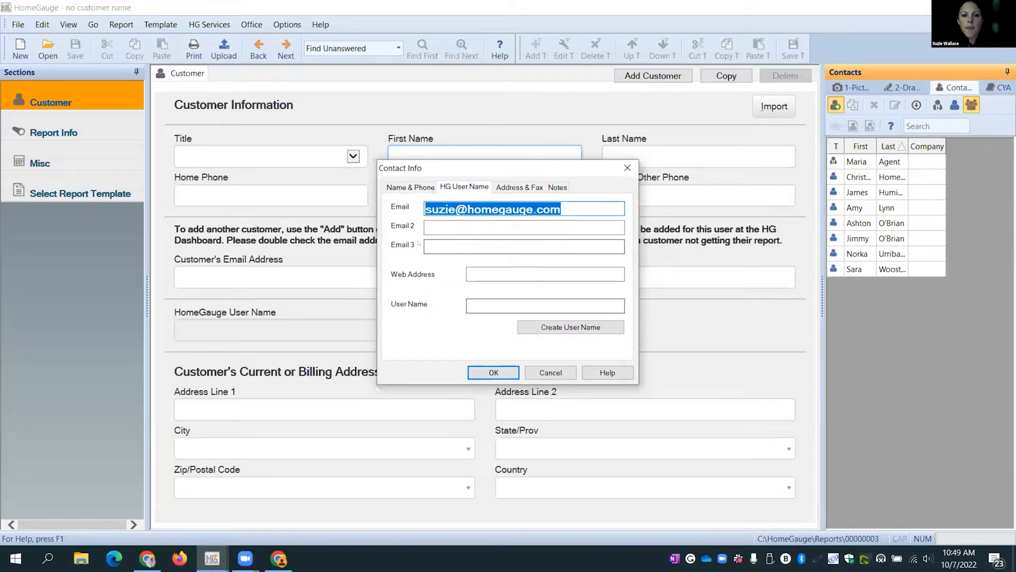
{"action": "left_click", "coordinate": [571, 327]}
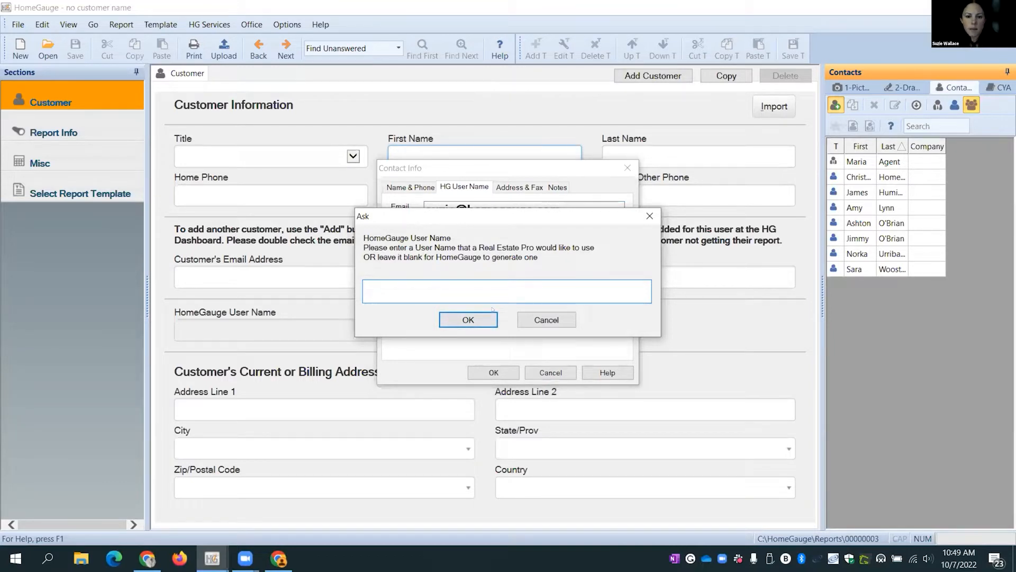
- Leave the user name blank for auto-generation and acknowledge the Real Estate Professional account message
{"action": "left_click", "coordinate": [477, 318]}
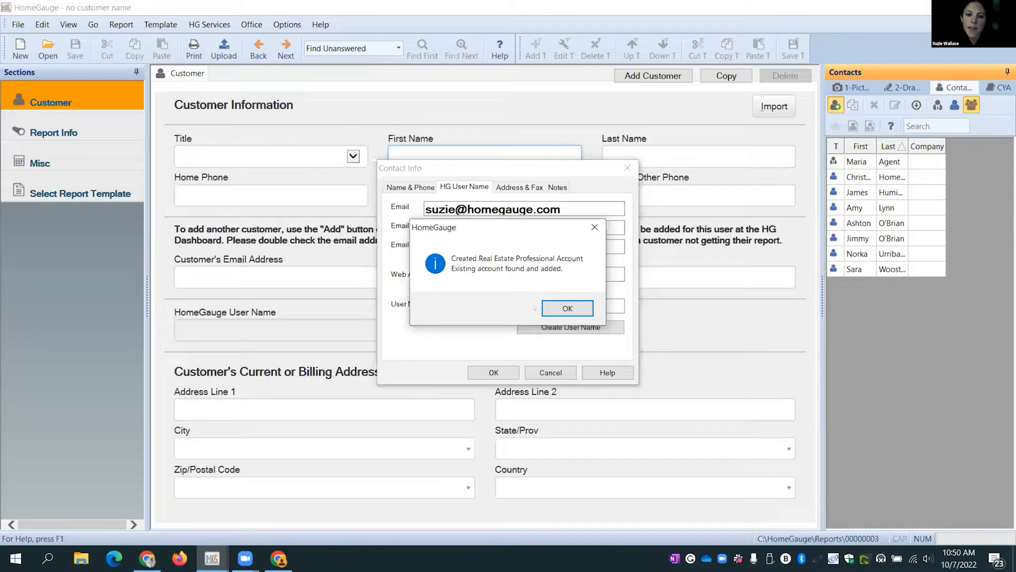
{"action": "left_click", "coordinate": [564, 309]}
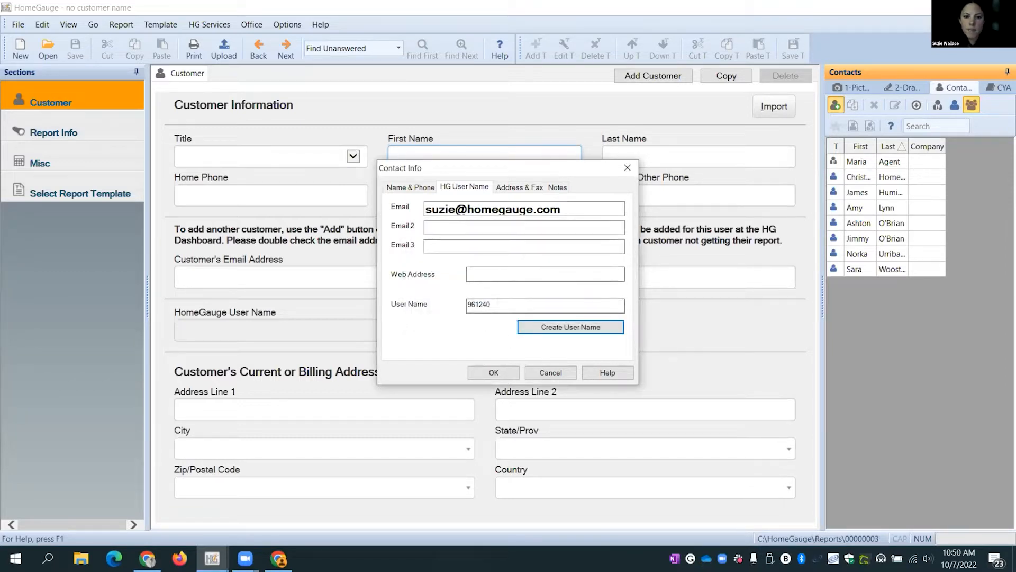
- Correct the domain part of the contact's e-mail address
{"action": "left_click_drag", "start_coordinate": [494, 306], "coordinate": [453, 306]}
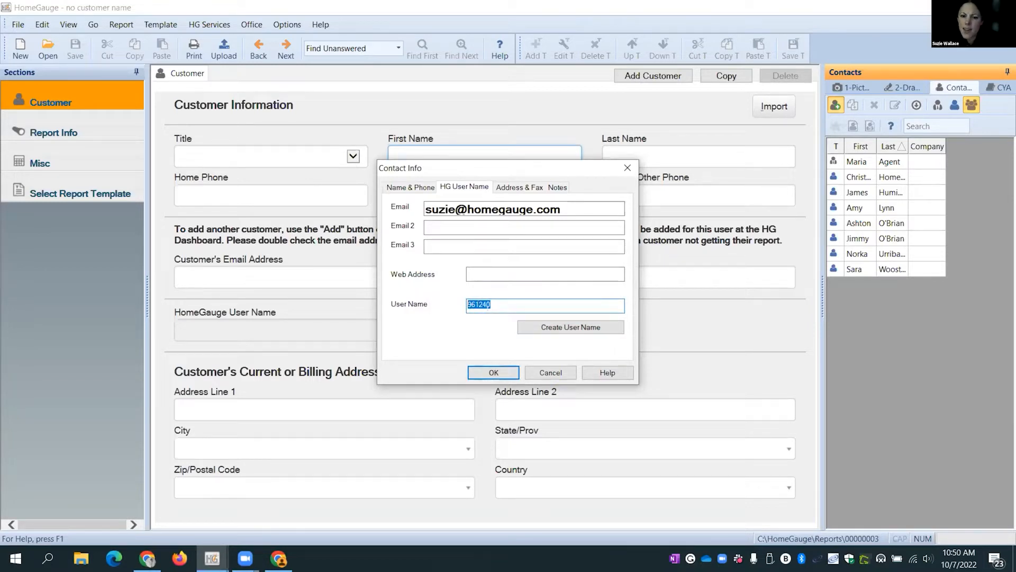
{"action": "left_click_drag", "start_coordinate": [570, 209], "coordinate": [468, 210]}
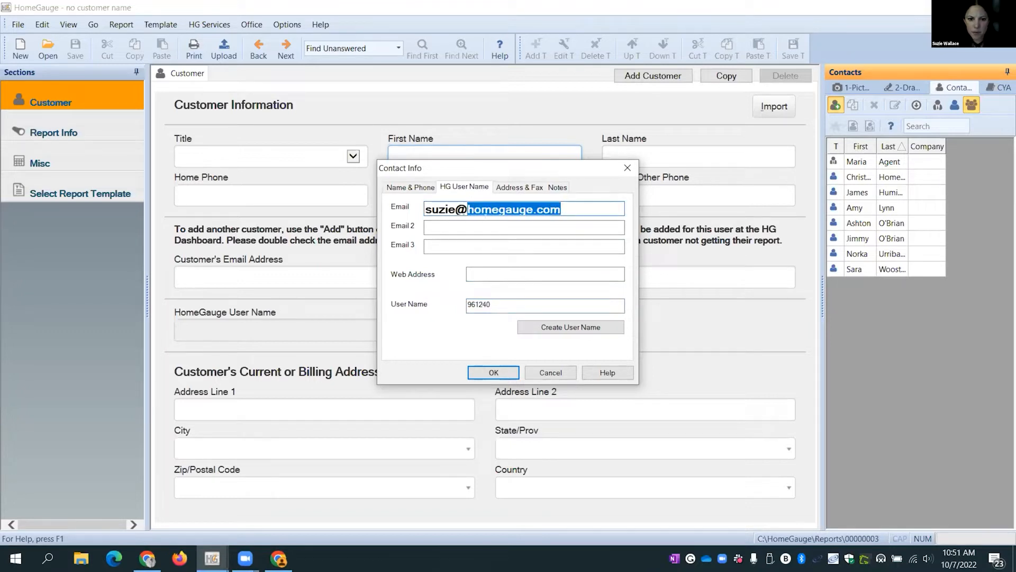
{"action": "type", "text": "hmegauge"}
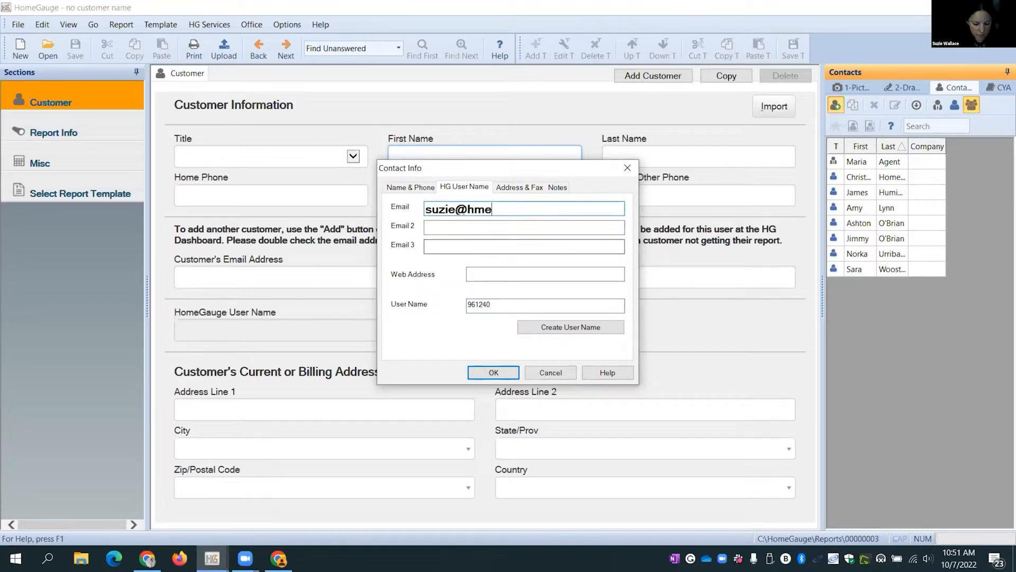
{"action": "key", "text": "BackSpace"}
{"action": "key", "text": "BackSpace"}
{"action": "key", "text": "BackSpace"}
{"action": "key", "text": "BackSpace"}
{"action": "key", "text": "BackSpace"}
{"action": "key", "text": "BackSpace"}
{"action": "key", "text": "BackSpace"}
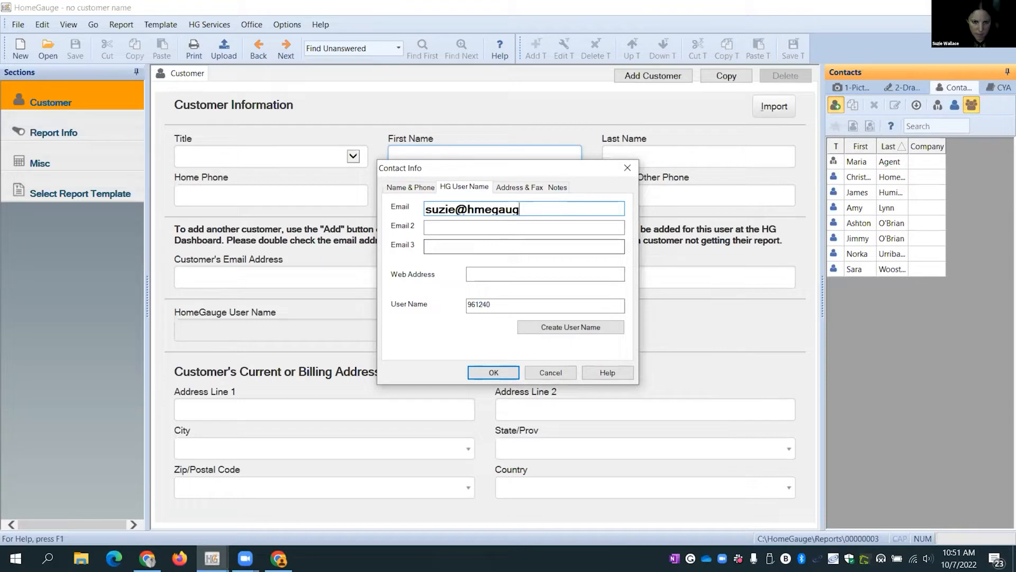
{"action": "type", "text": "omegaugehq.com"}
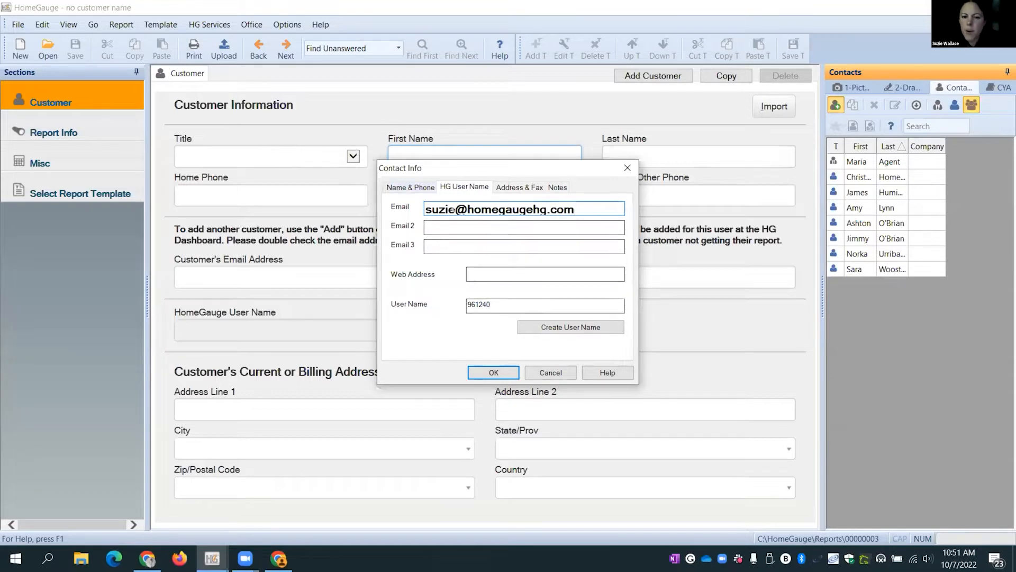
- Generate a fresh name-based HomeGauge user name for the contact and dismiss the confirmation
{"action": "left_click", "coordinate": [612, 328]}
{"action": "left_click", "coordinate": [557, 333]}
{"action": "left_click", "coordinate": [462, 321]}
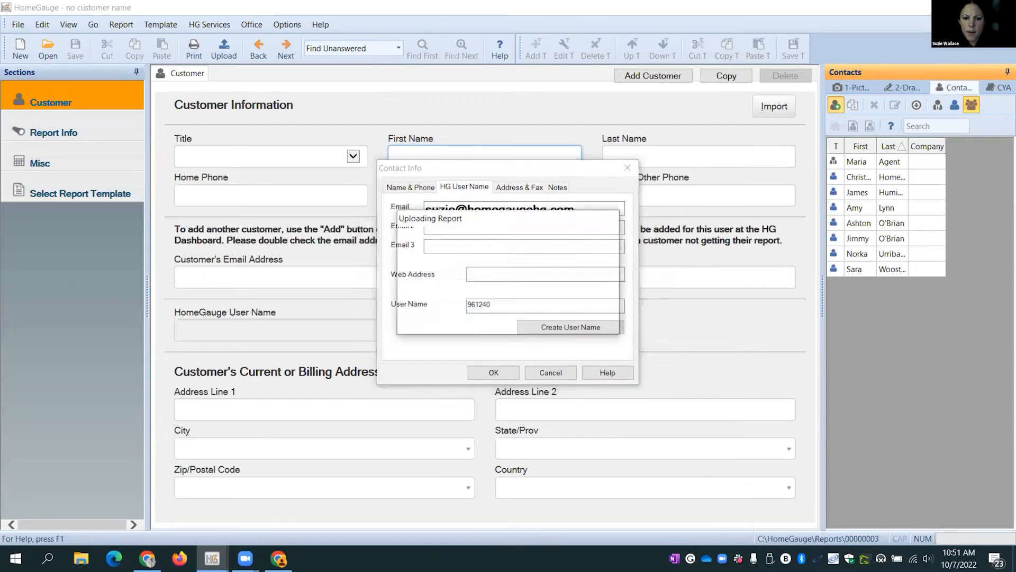
{"action": "left_click", "coordinate": [569, 310]}
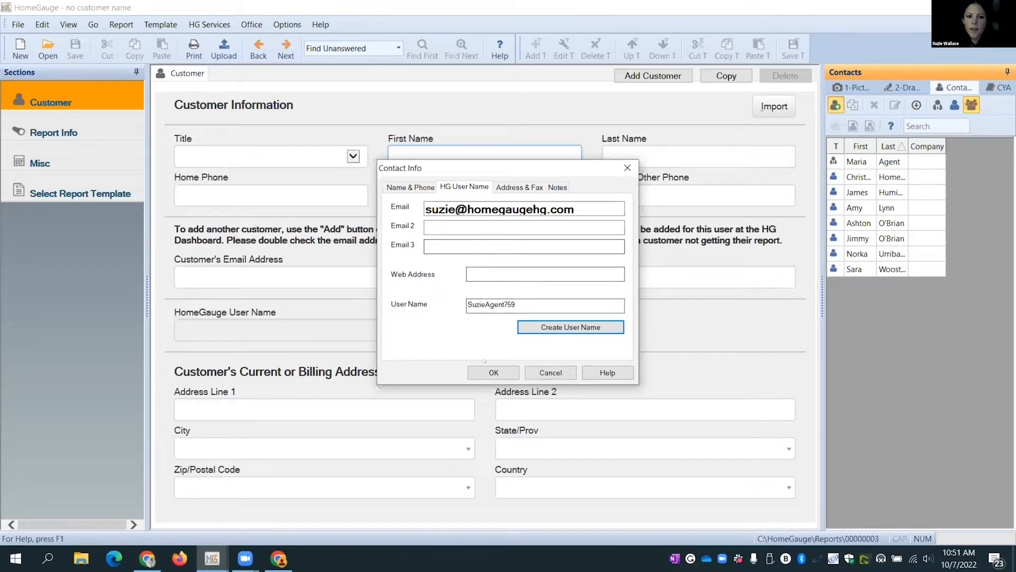
- Save the new contact and switch the side panel to Check Your Answers (CYA)
{"action": "left_click", "coordinate": [494, 372]}
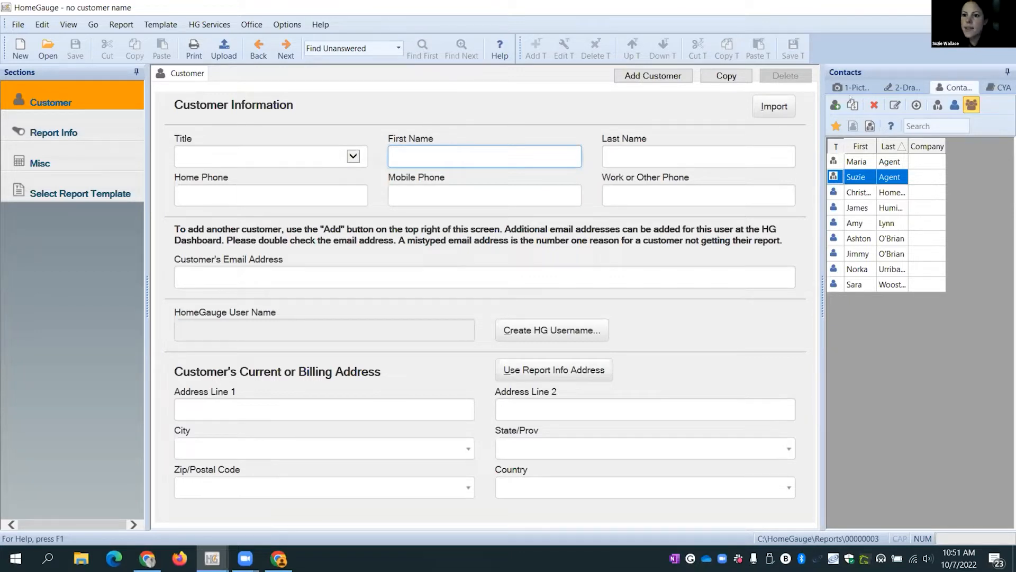
{"action": "left_click", "coordinate": [999, 87]}
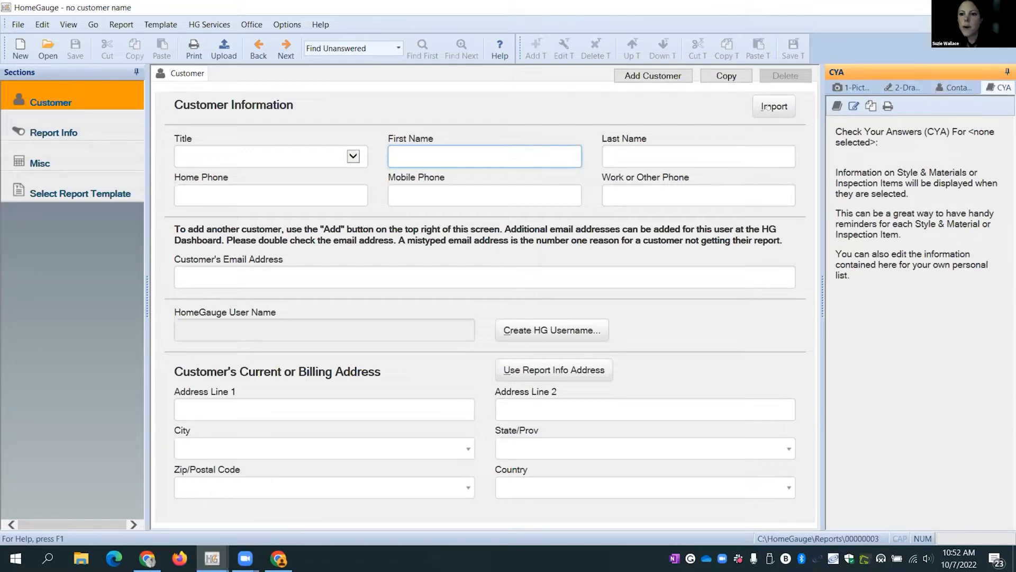
- Switch to the 1-Pictures panel and set it to Auto Hide
{"action": "left_click", "coordinate": [853, 87]}
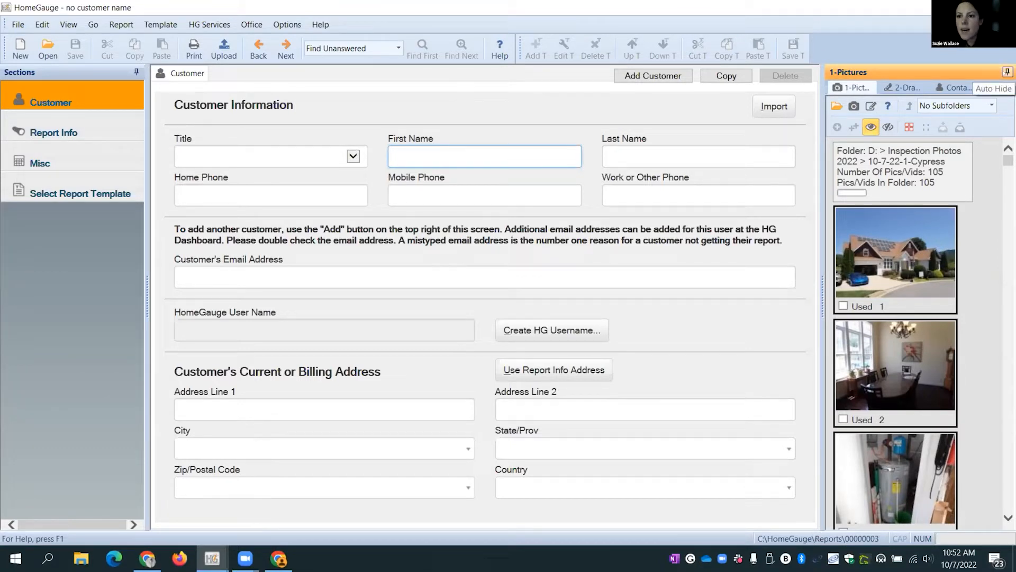
{"action": "left_click", "coordinate": [1007, 71]}
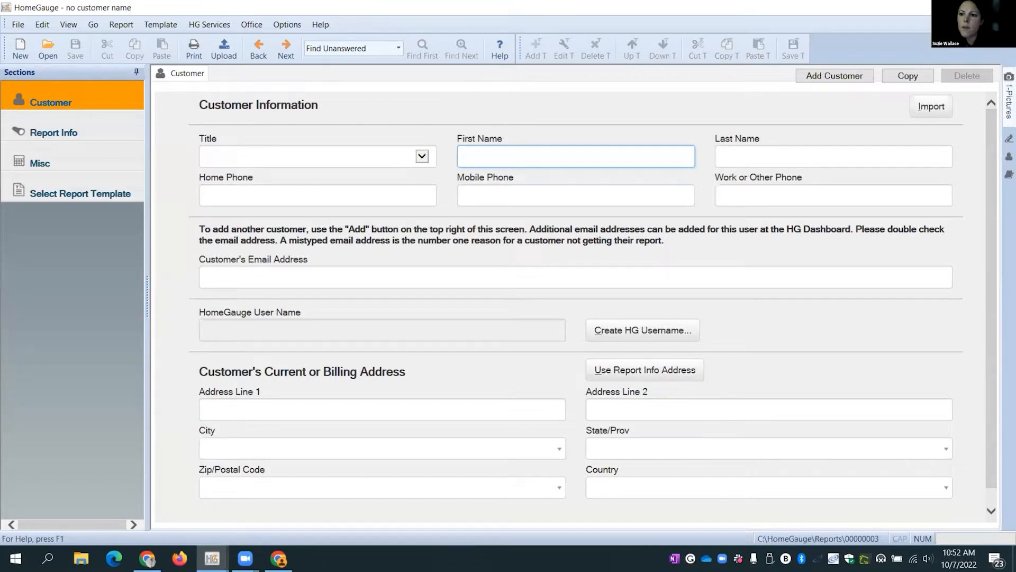
- Slide out the auto-hidden Pictures, Drawings and Contacts panels, ending on the photo thumbnails
{"action": "mouse_move", "coordinate": [1009, 100]}
{"action": "scroll", "coordinate": [908, 304], "scroll_direction": "down", "scroll_amount": 5}
{"action": "scroll", "coordinate": [908, 305], "scroll_direction": "up", "scroll_amount": 5}
{"action": "scroll", "coordinate": [907, 304], "scroll_direction": "down", "scroll_amount": 5}
{"action": "scroll", "coordinate": [908, 307], "scroll_direction": "up", "scroll_amount": 4}
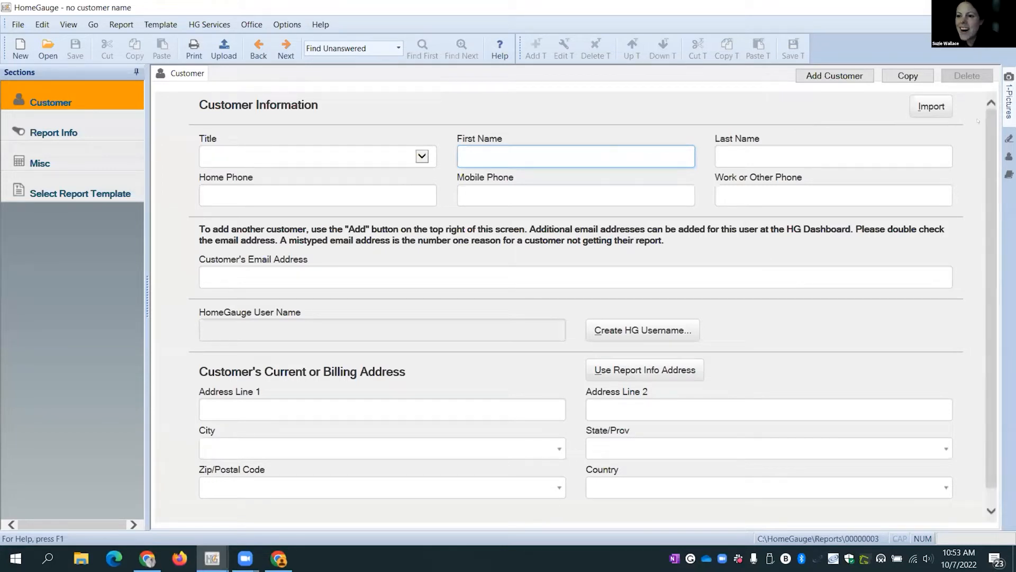
{"action": "mouse_move", "coordinate": [1009, 137]}
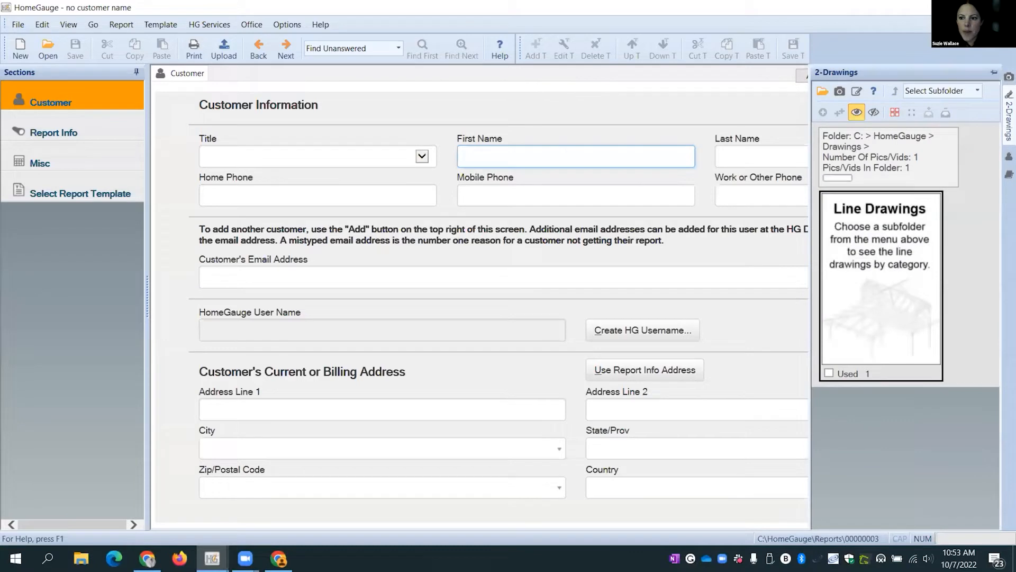
{"action": "mouse_move", "coordinate": [1009, 157]}
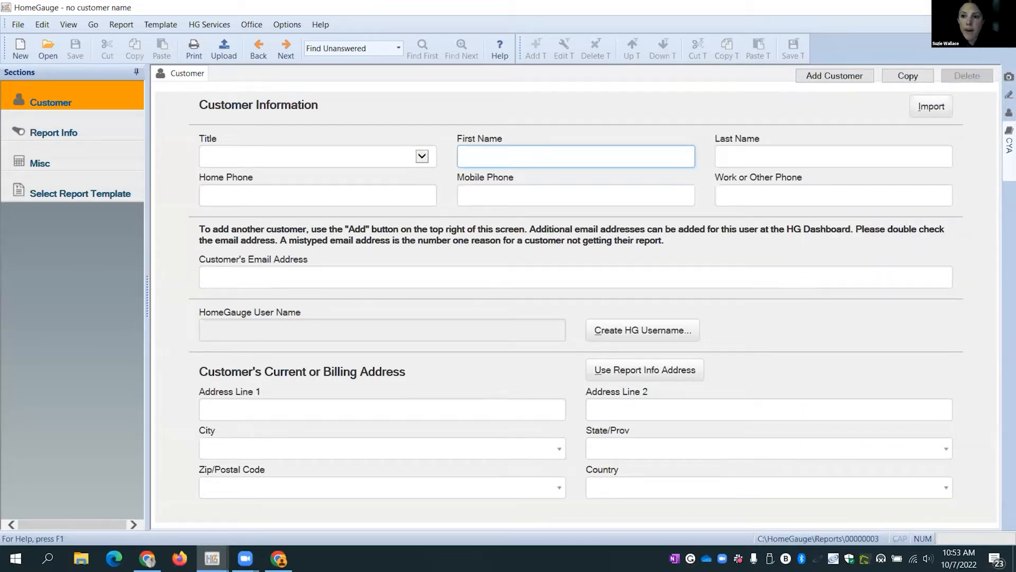
{"action": "mouse_move", "coordinate": [1009, 78]}
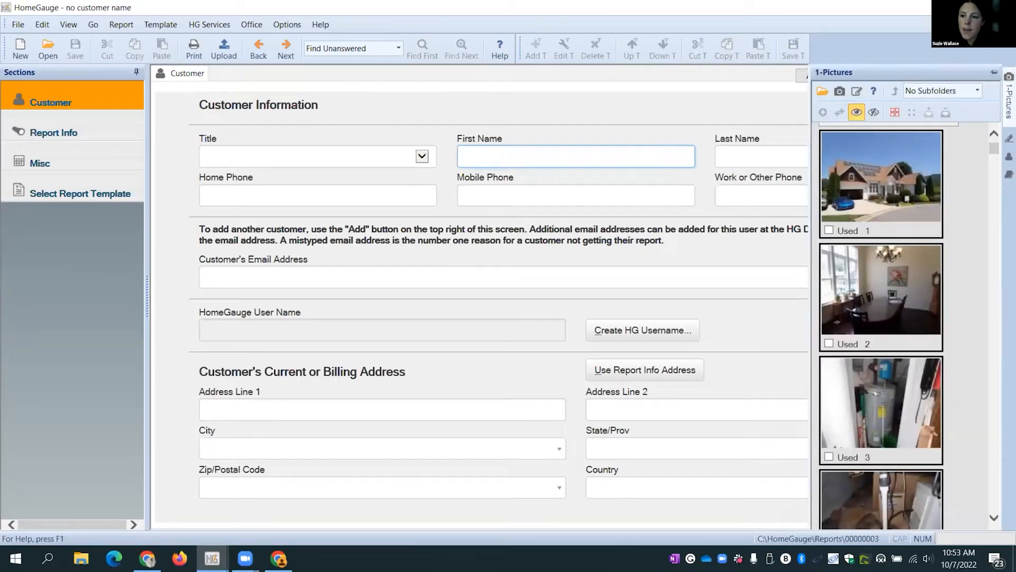
- Pin the Pictures panel so it stays docked beside the customer form
{"action": "left_click", "coordinate": [994, 72]}
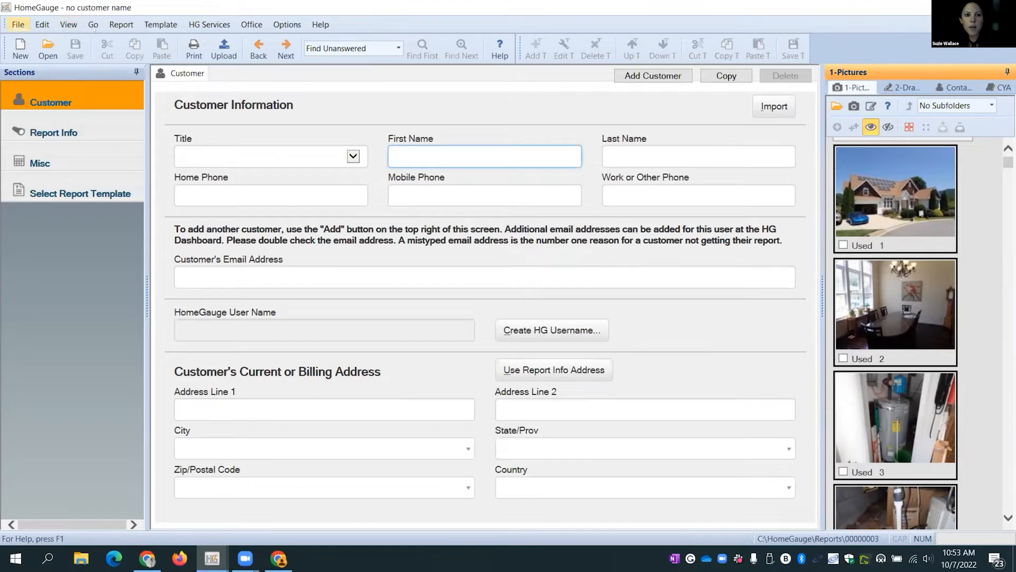
- Choose Download Online Appointments from the HG Services menu
{"action": "left_click", "coordinate": [205, 27]}
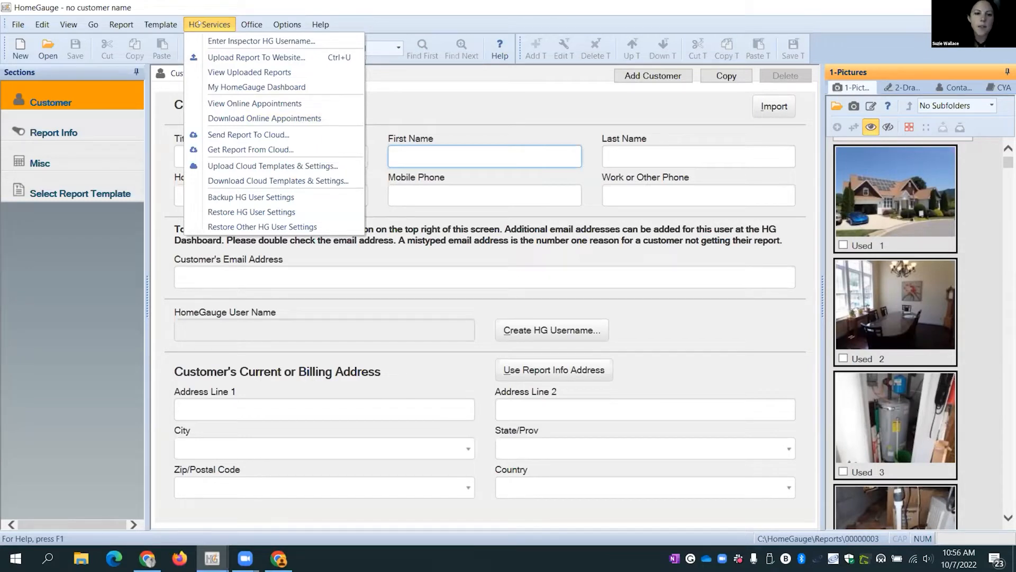
{"action": "left_click", "coordinate": [243, 120]}
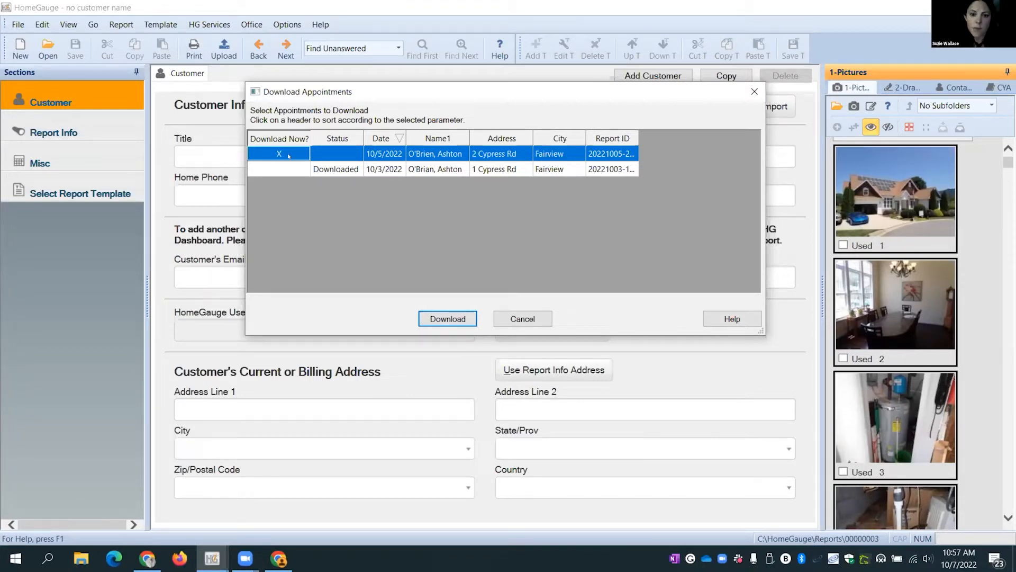
{"action": "left_click", "coordinate": [450, 318]}
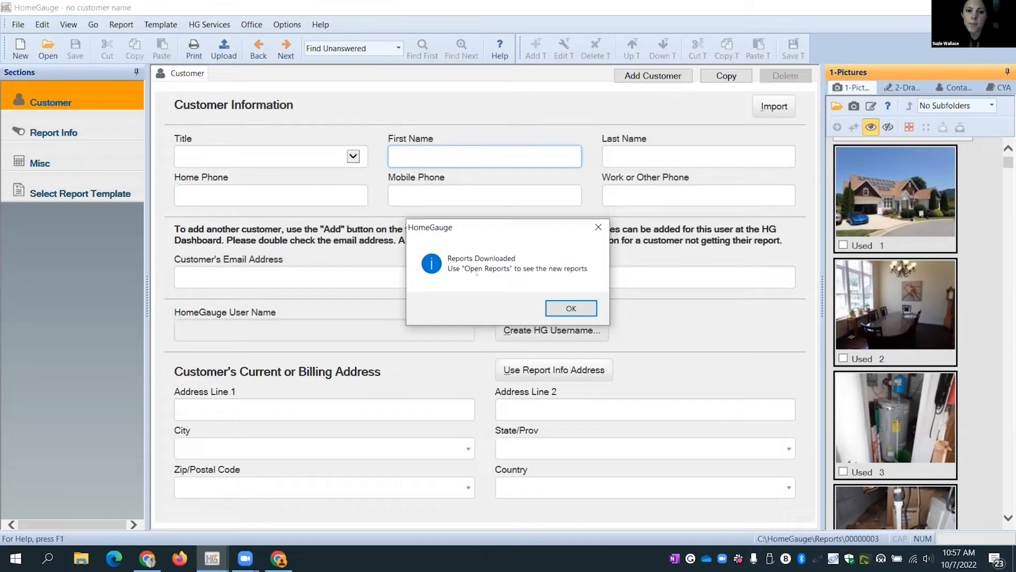
{"action": "left_click", "coordinate": [571, 308]}
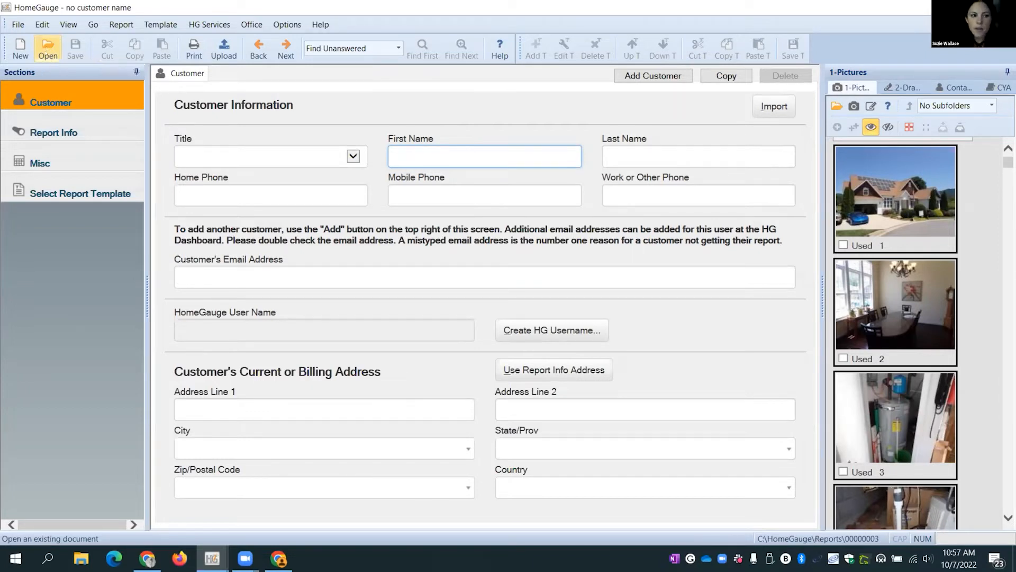
{"action": "left_click", "coordinate": [45, 46]}
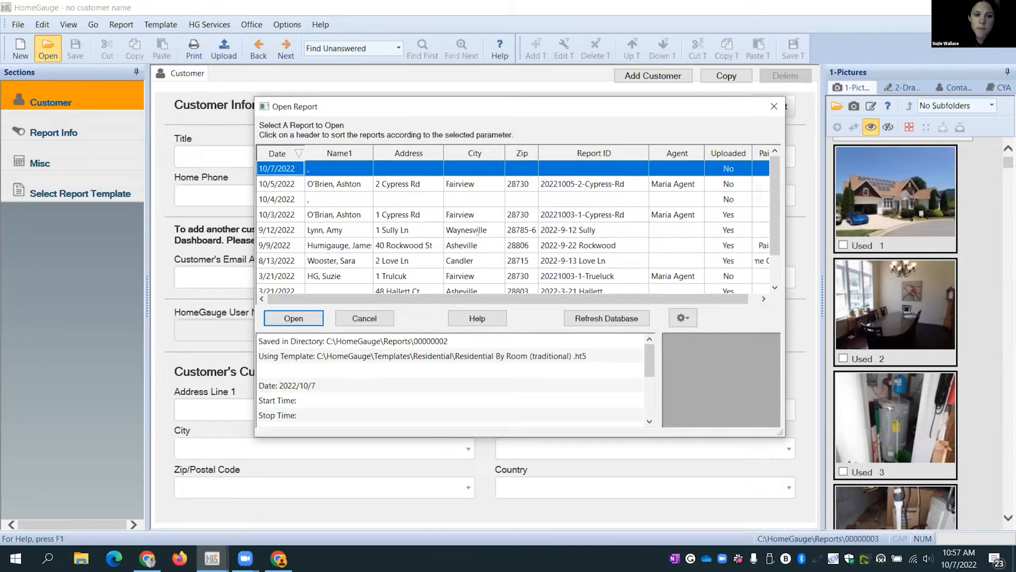
{"action": "left_click", "coordinate": [318, 188]}
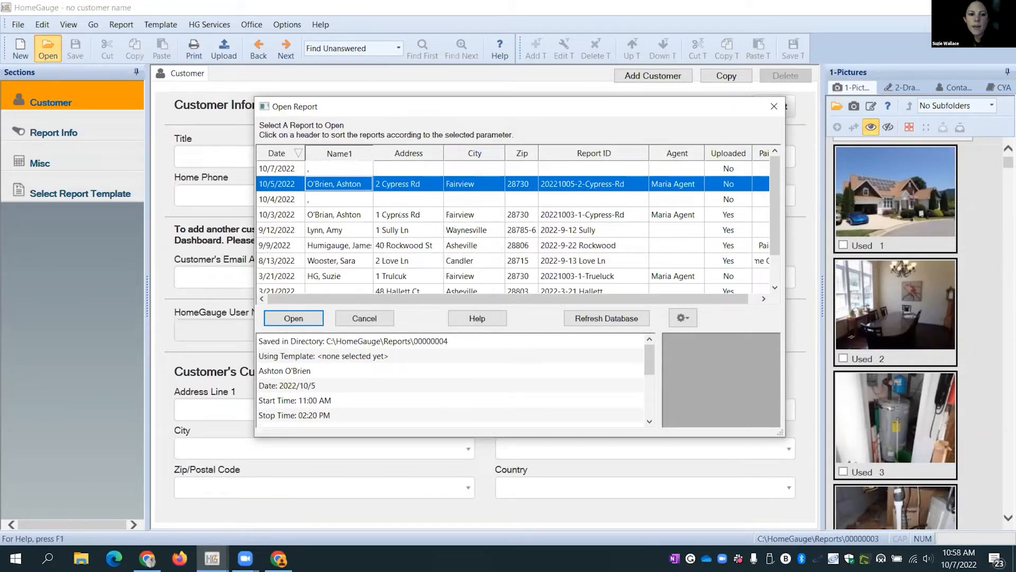
{"action": "left_click", "coordinate": [298, 320]}
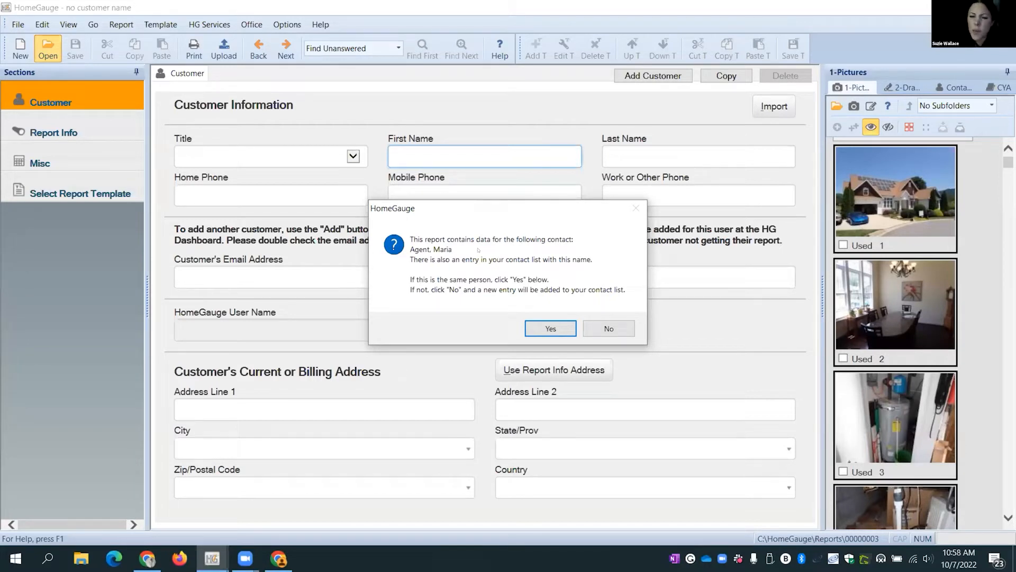
{"action": "left_click", "coordinate": [551, 329]}
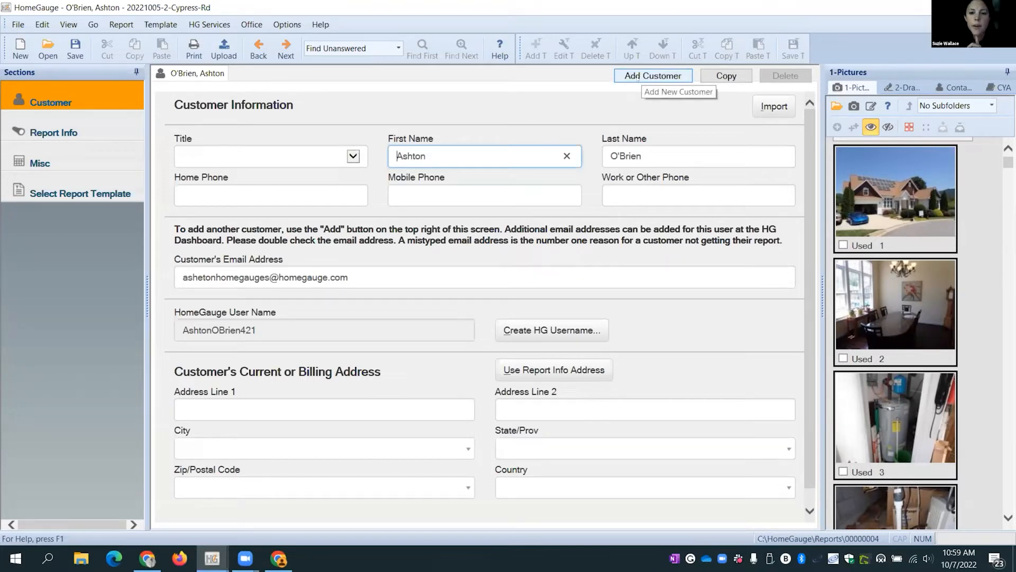
- Add a blank second customer to the report and enter their first and last name
{"action": "left_click", "coordinate": [653, 76]}
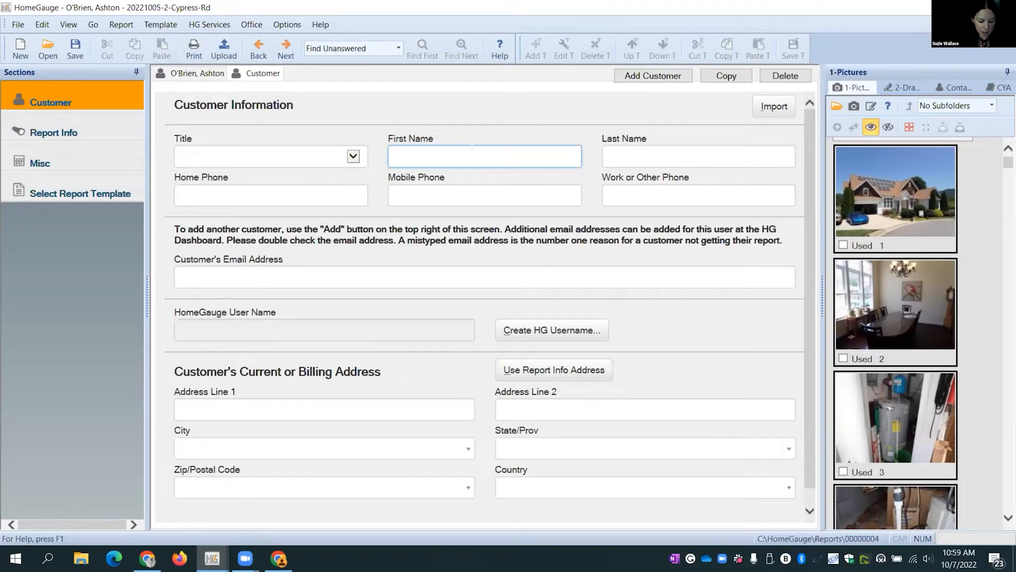
{"action": "type", "text": "Suz"}
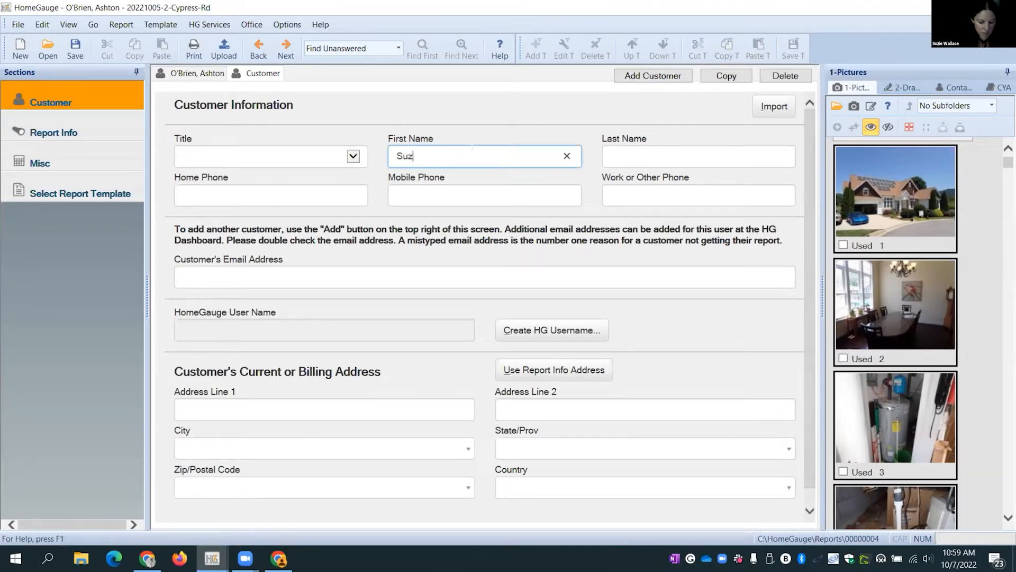
{"action": "type", "text": "ie"}
{"action": "key", "text": "Tab"}
{"action": "type", "text": "Homebuyer"}
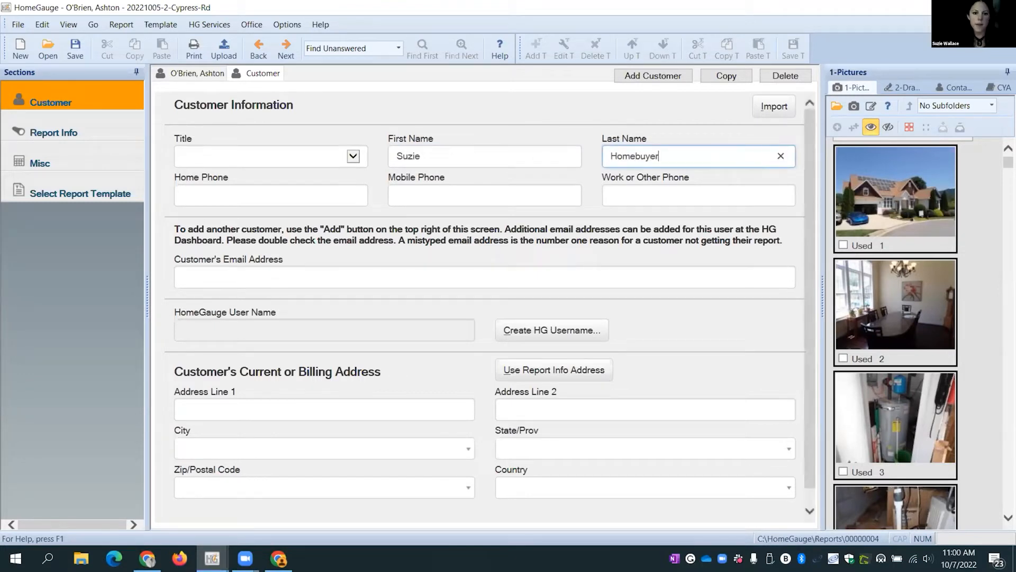
{"action": "left_click", "coordinate": [429, 193]}
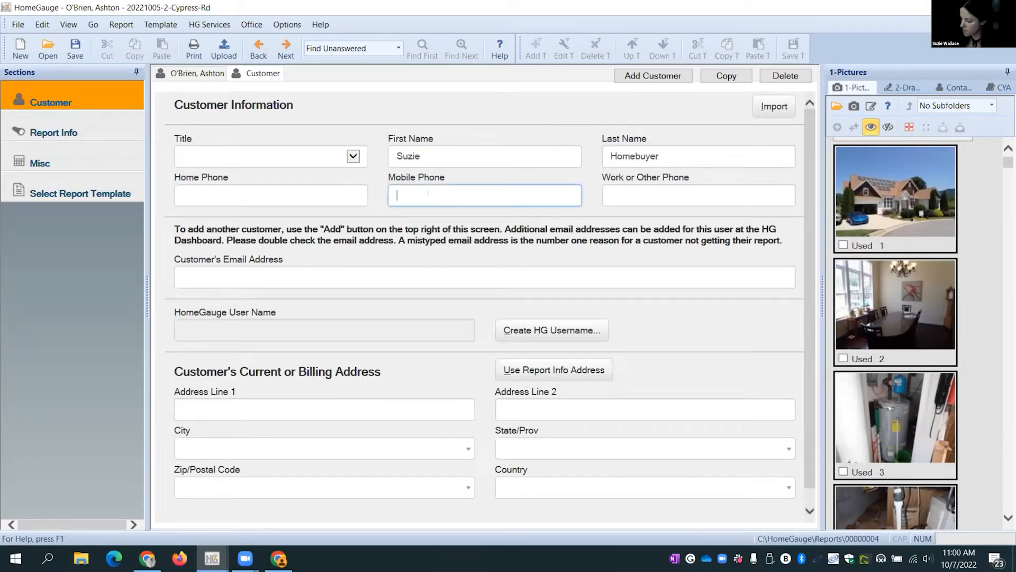
- Enter the second customer's e-mail address and request a HomeGauge user name for them
{"action": "left_click", "coordinate": [218, 276]}
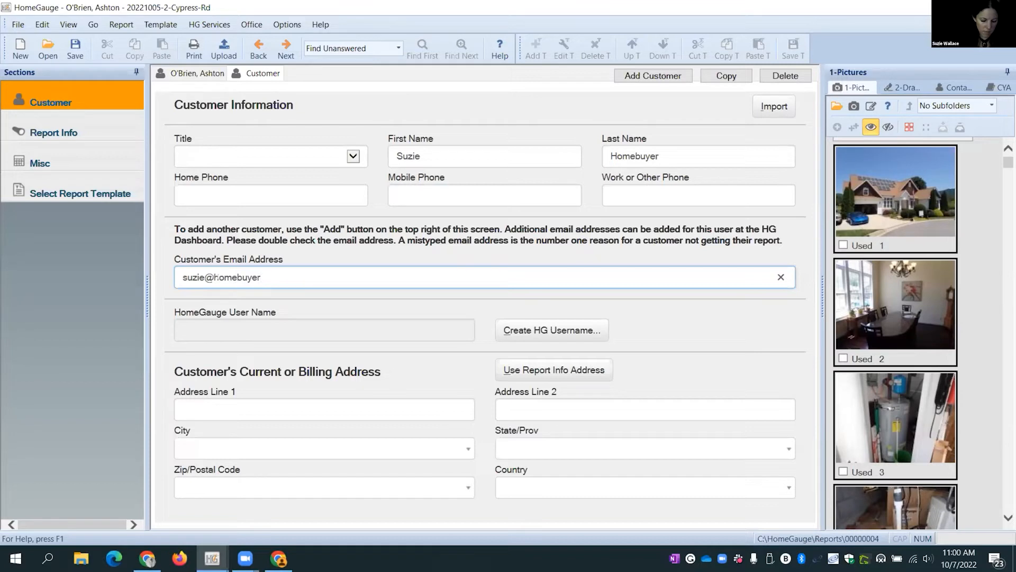
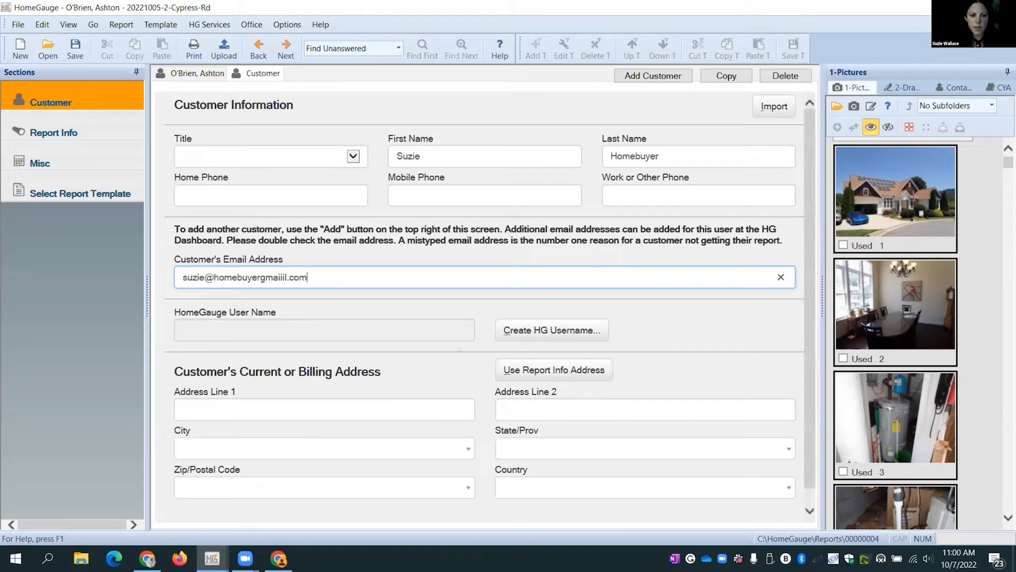
{"action": "left_click", "coordinate": [518, 333]}
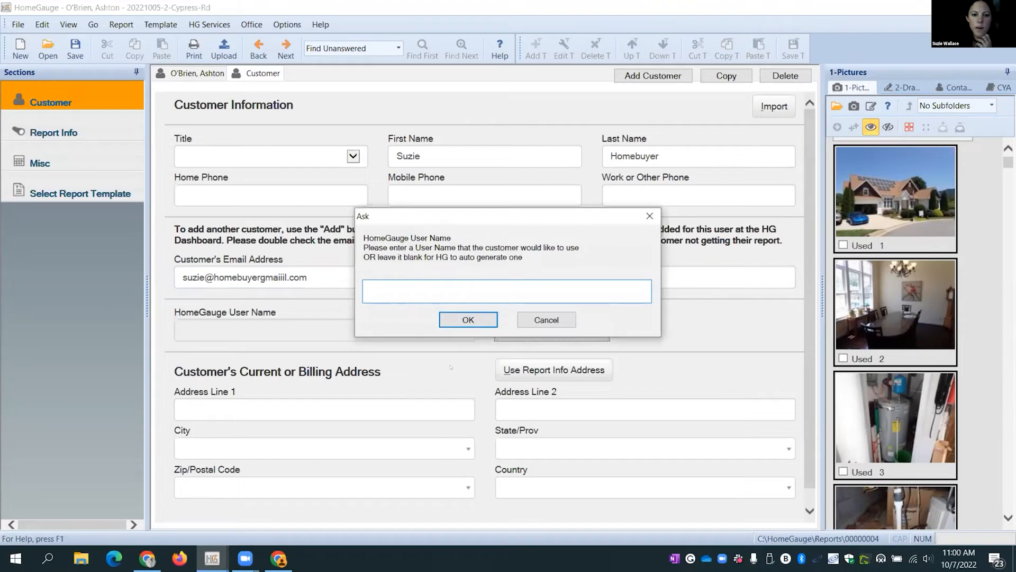
- Accept an auto-generated HomeGauge user name for the second customer, then switch back to the first customer's details
{"action": "left_click", "coordinate": [474, 321]}
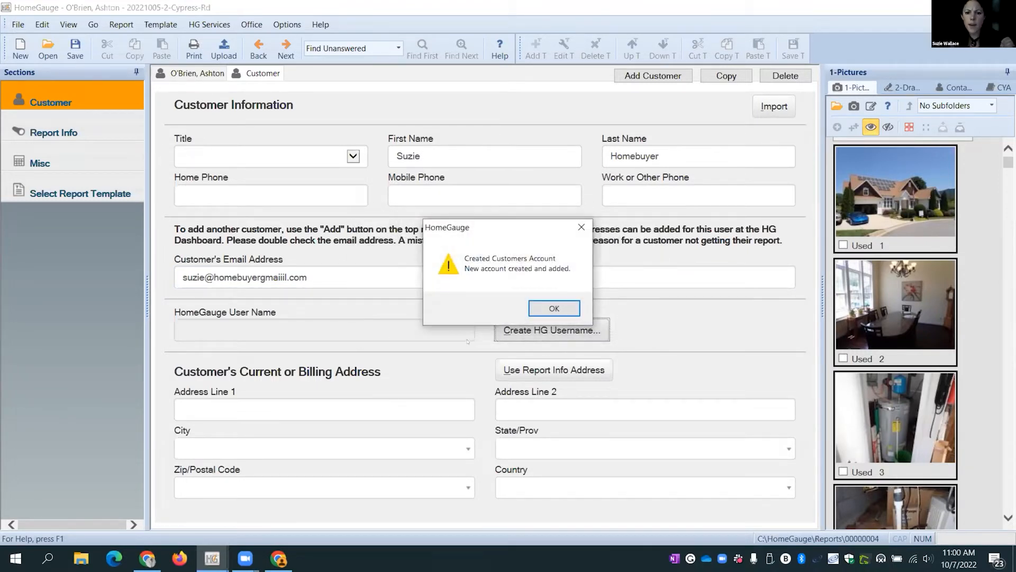
{"action": "left_click", "coordinate": [545, 310]}
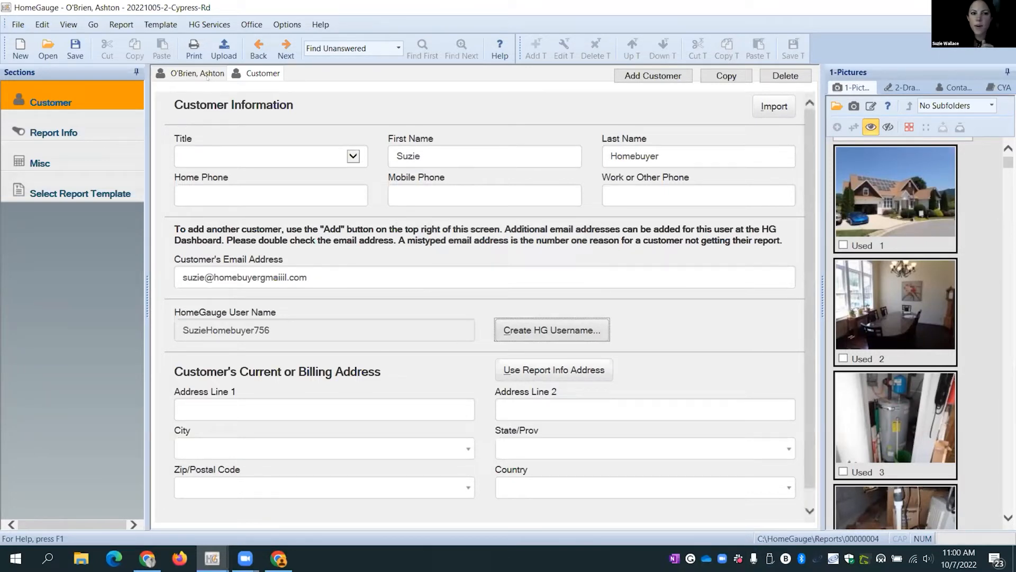
{"action": "left_click", "coordinate": [208, 77]}
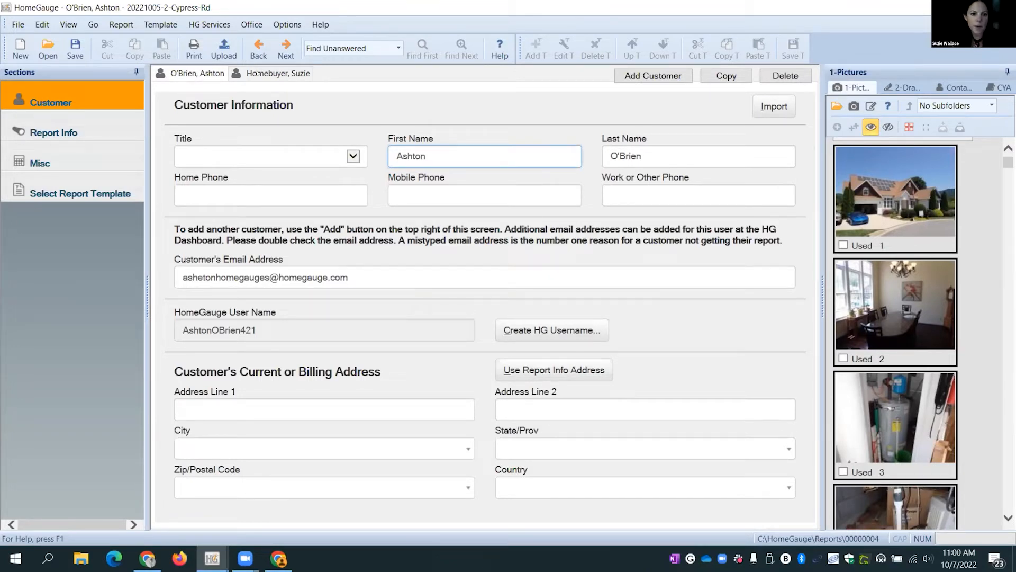
{"action": "left_click", "coordinate": [248, 74]}
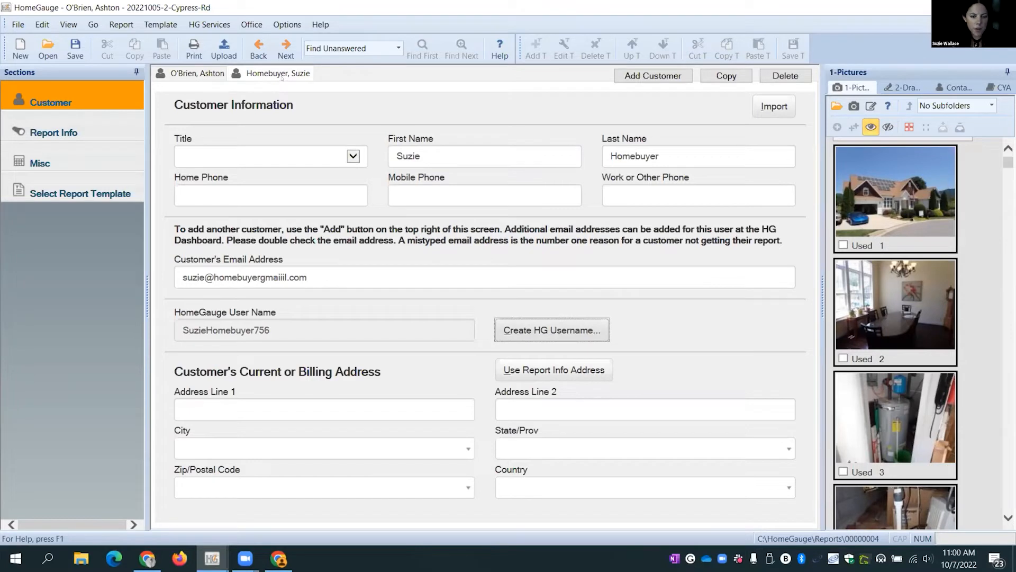
{"action": "left_click", "coordinate": [198, 73]}
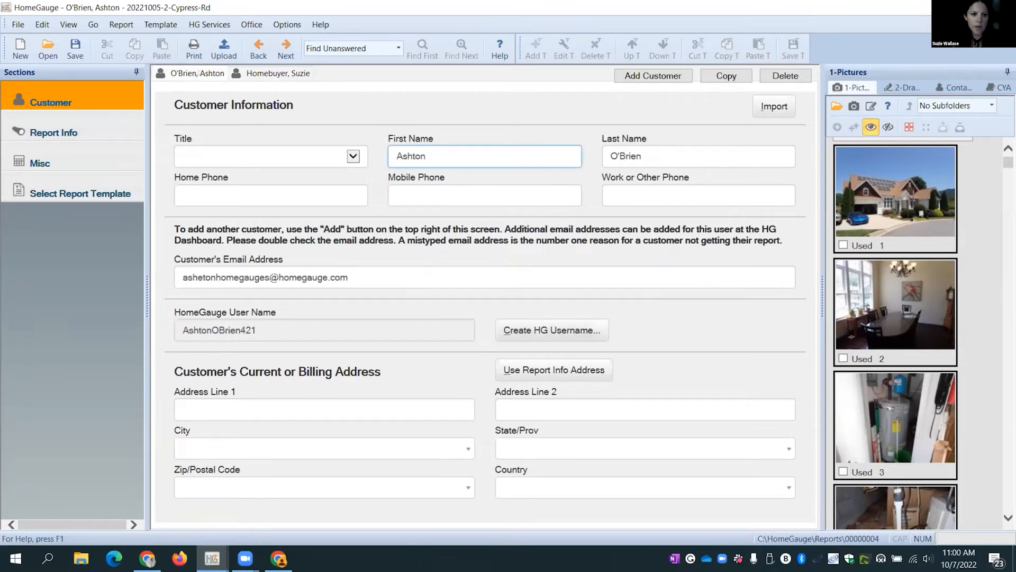
{"action": "left_click", "coordinate": [291, 74]}
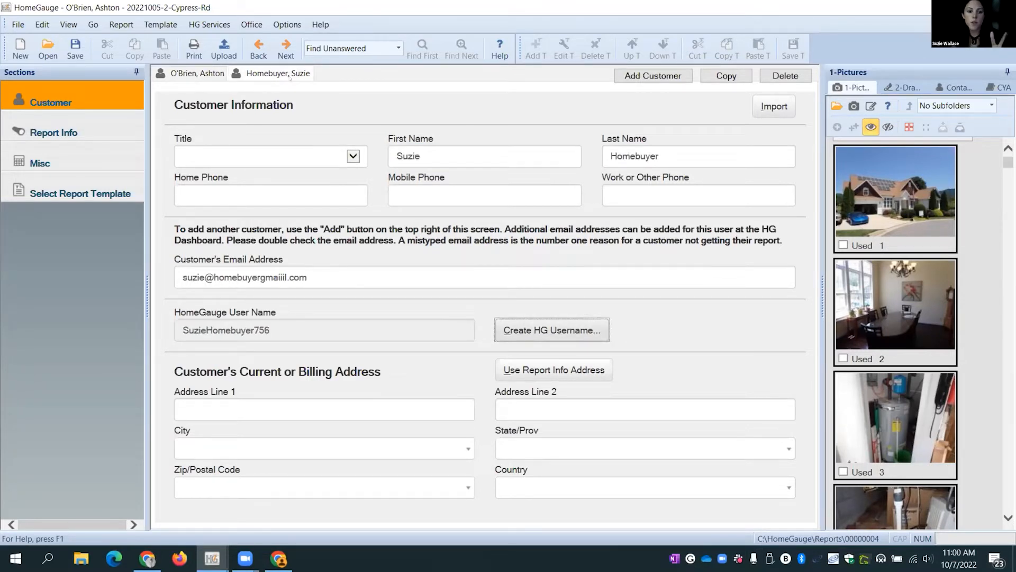
{"action": "left_click", "coordinate": [255, 74]}
{"action": "left_click", "coordinate": [254, 73]}
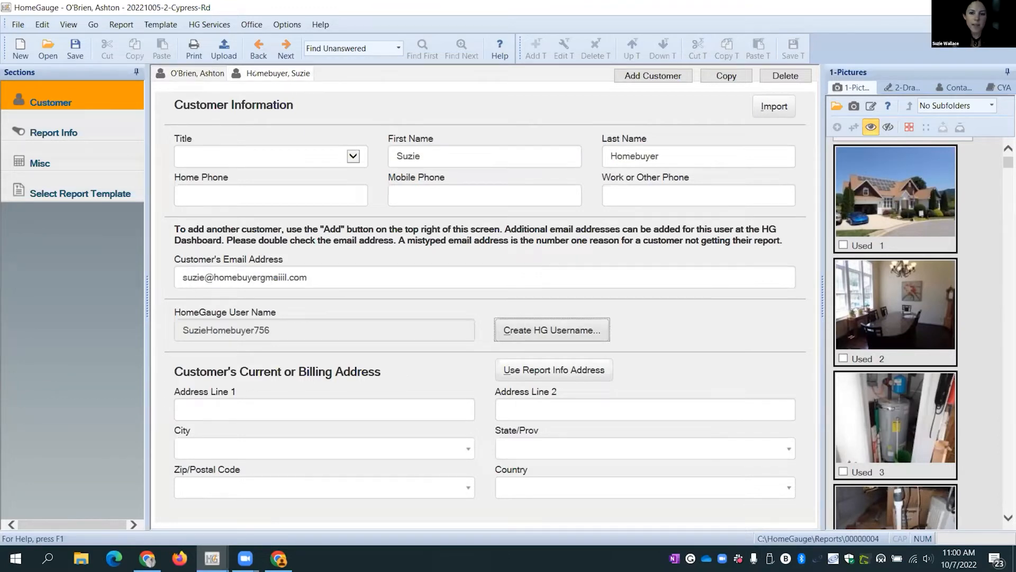
{"action": "left_click", "coordinate": [640, 74]}
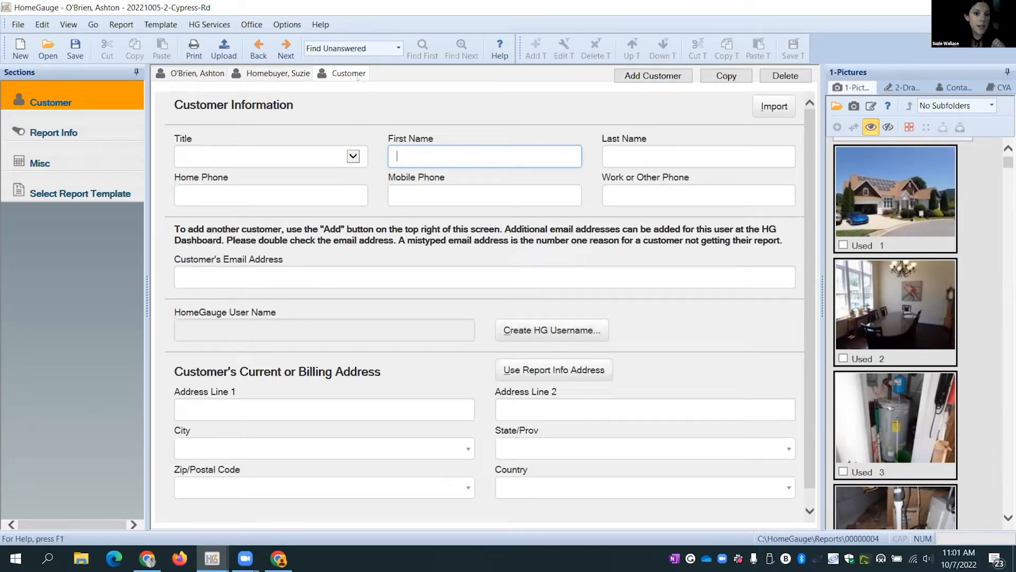
{"action": "left_click", "coordinate": [787, 77]}
{"action": "left_click", "coordinate": [491, 314]}
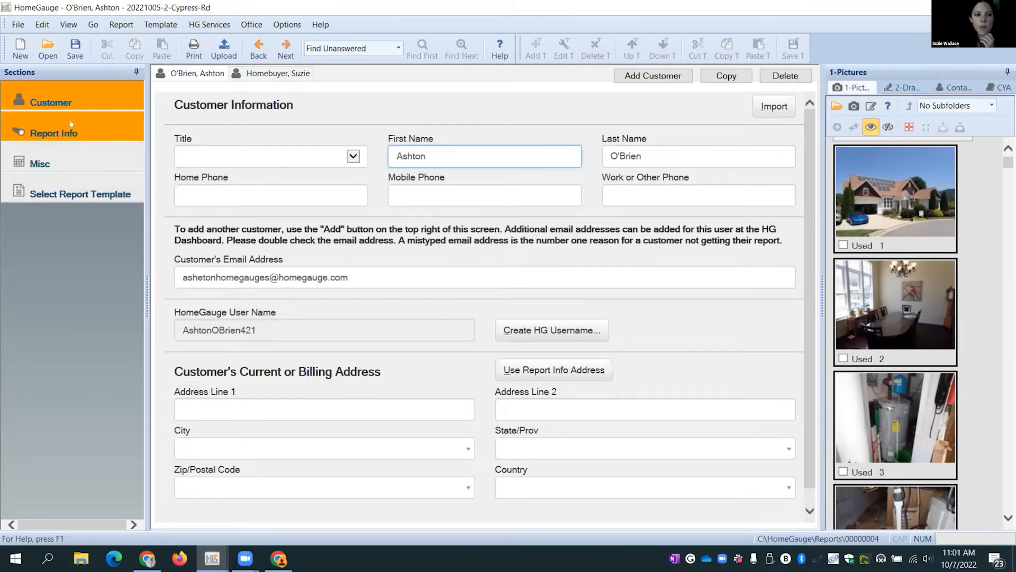
- Open Report Info and inspect the Report ID's 20221005 date portion, leaving the ID unchanged
{"action": "left_click", "coordinate": [105, 136]}
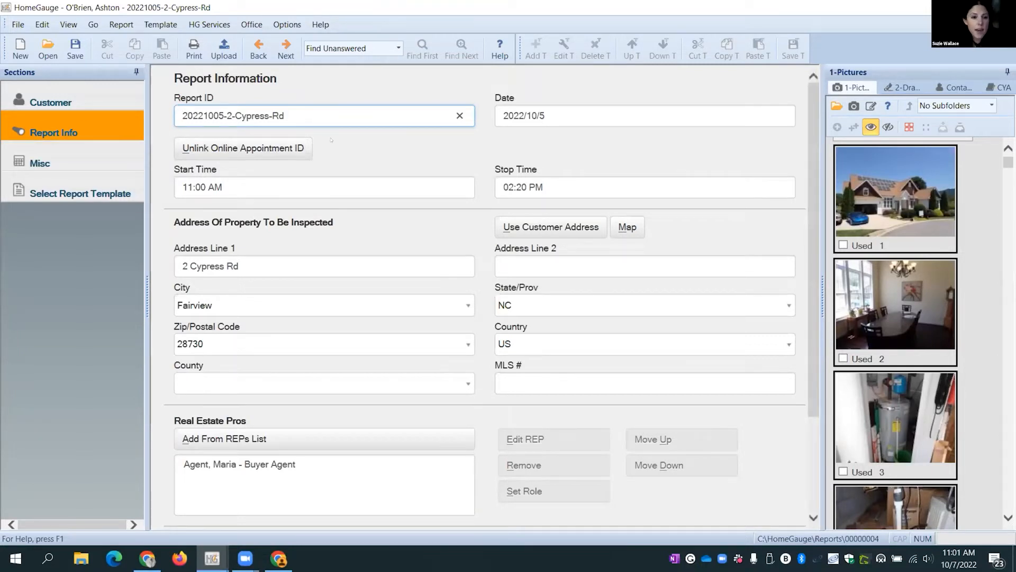
{"action": "left_click_drag", "start_coordinate": [215, 98], "coordinate": [172, 98]}
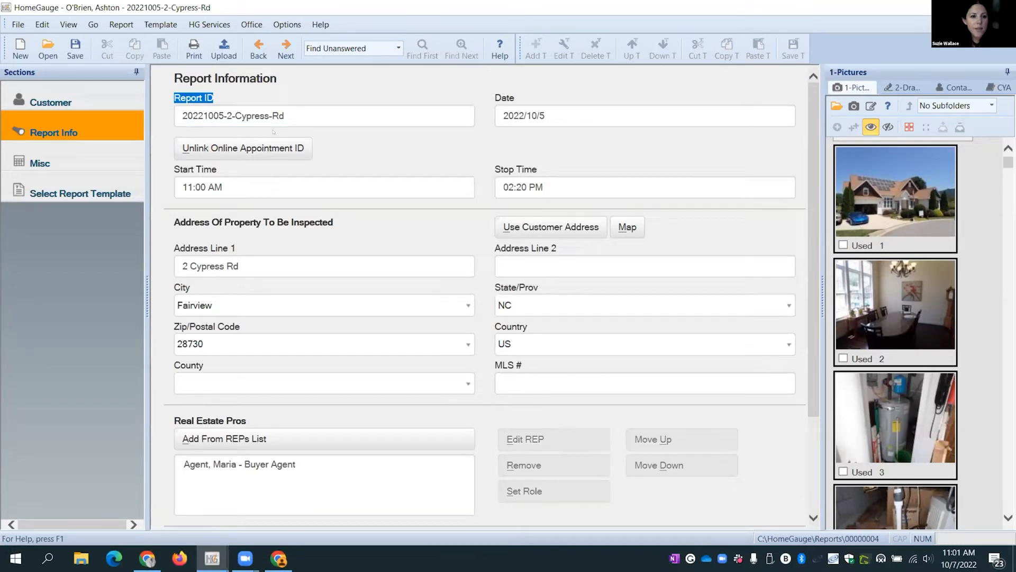
{"action": "left_click", "coordinate": [294, 115]}
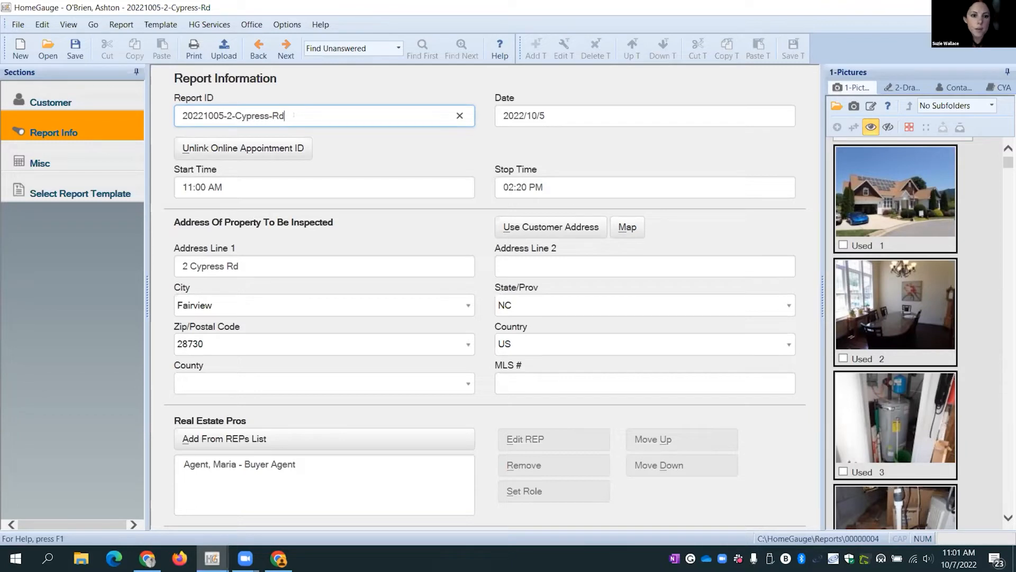
{"action": "left_click_drag", "start_coordinate": [291, 115], "coordinate": [206, 116]}
{"action": "left_click", "coordinate": [206, 115]}
{"action": "double_click", "coordinate": [205, 116]}
{"action": "left_click", "coordinate": [184, 115]}
{"action": "left_click_drag", "start_coordinate": [203, 115], "coordinate": [213, 118]}
{"action": "left_click", "coordinate": [219, 115]}
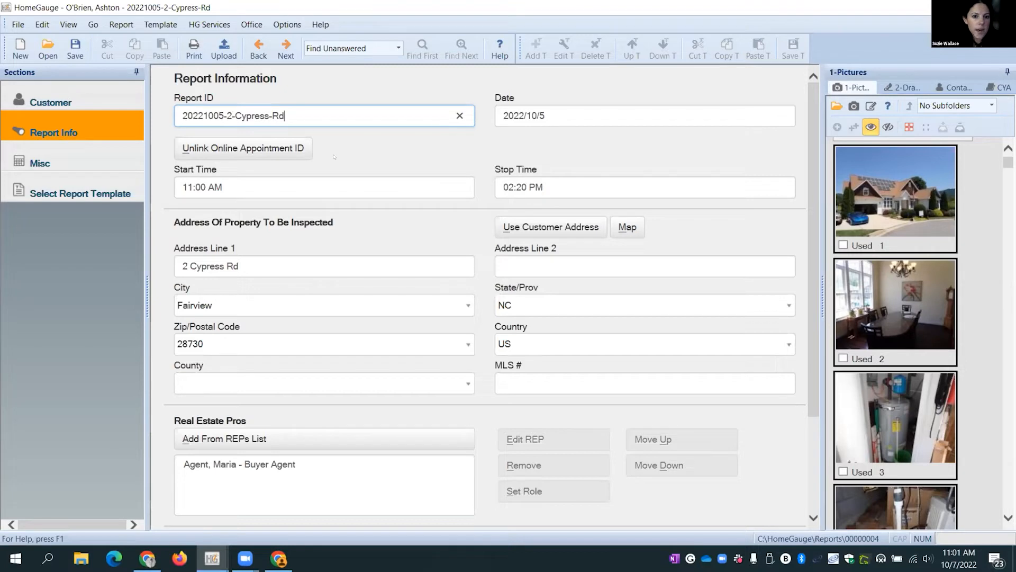
{"action": "left_click", "coordinate": [360, 149]}
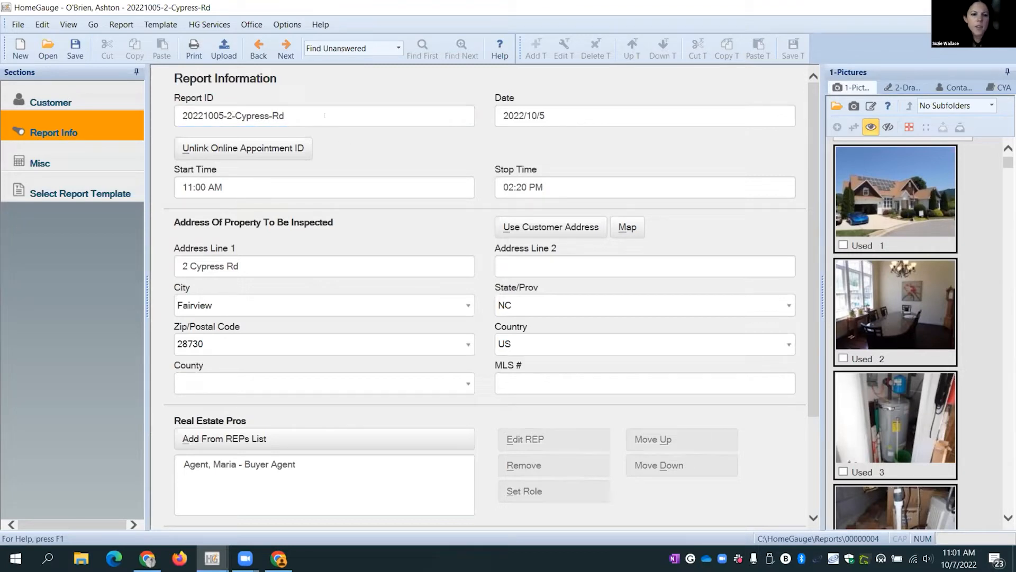
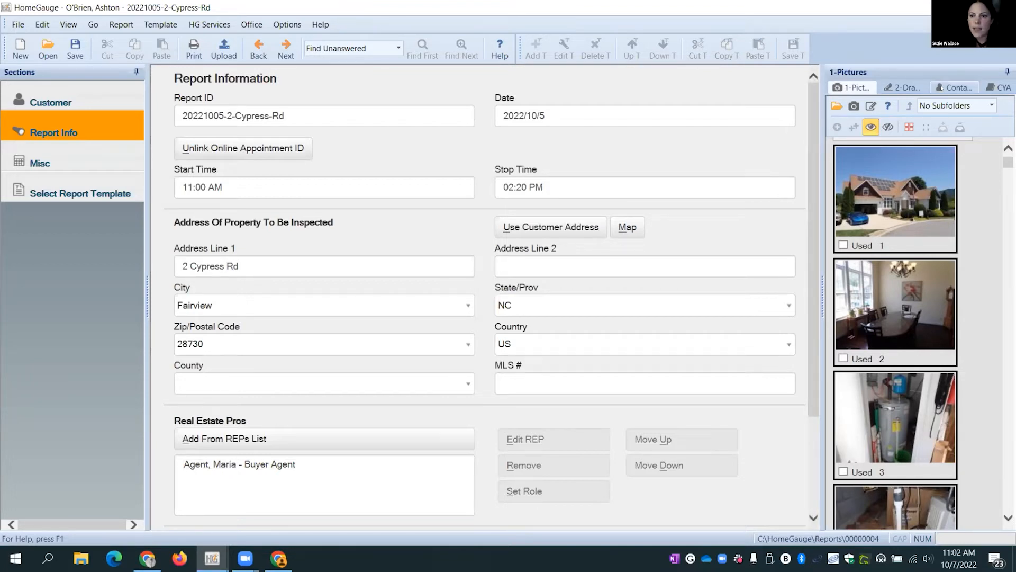
- Show the contacts list beside the report and cancel a new-contact entry
{"action": "left_click", "coordinate": [952, 87]}
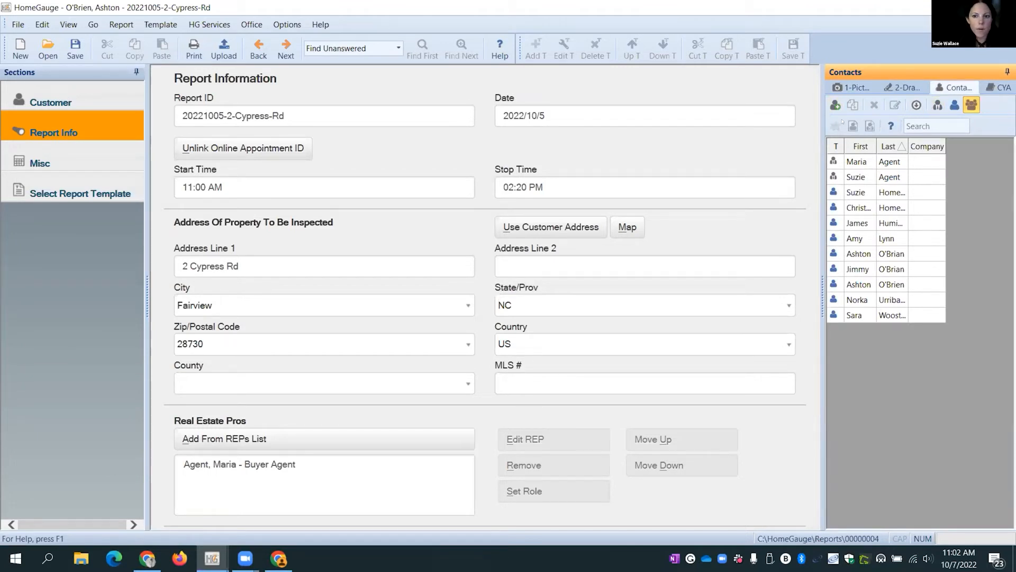
{"action": "left_click", "coordinate": [836, 104]}
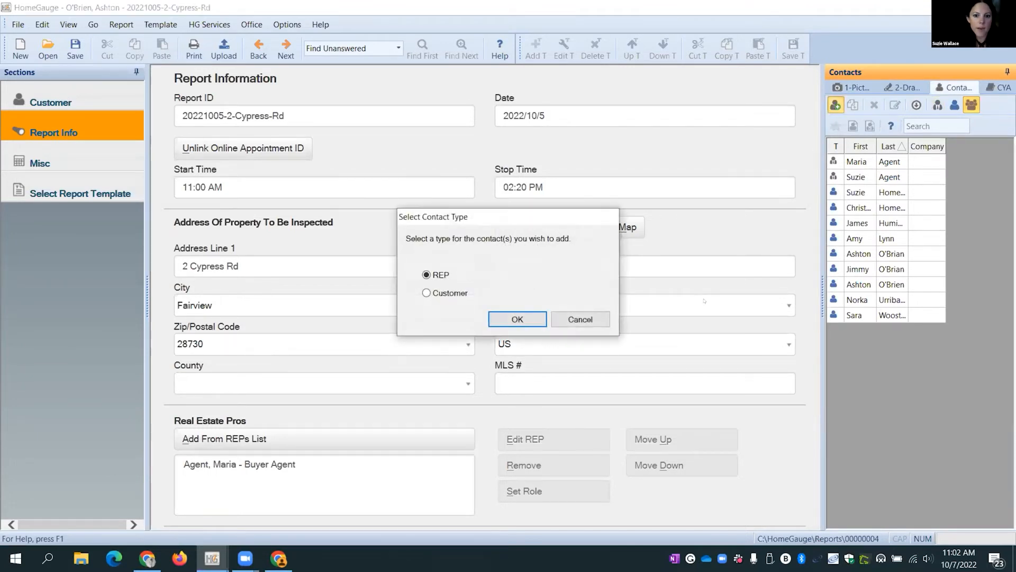
{"action": "left_click", "coordinate": [580, 319]}
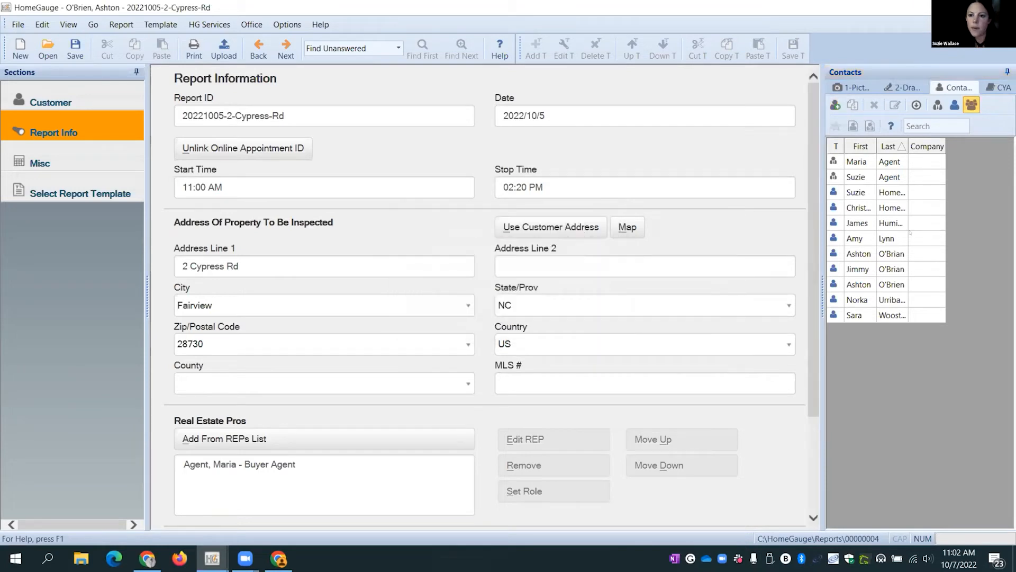
- Add an agent from the contacts list to the real estate pros, remove it, then go to Misc
{"action": "left_click", "coordinate": [857, 179]}
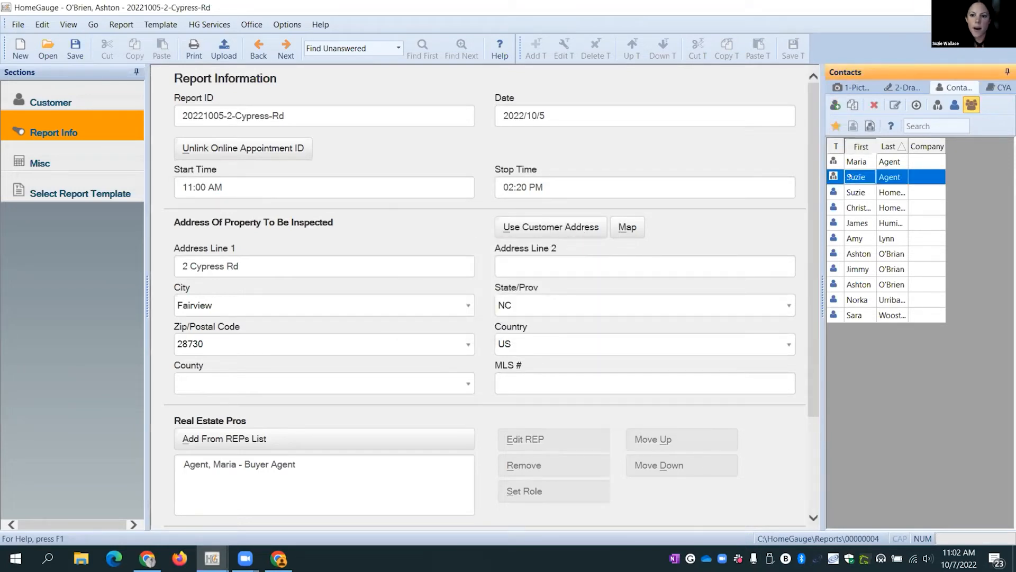
{"action": "left_click", "coordinate": [190, 442]}
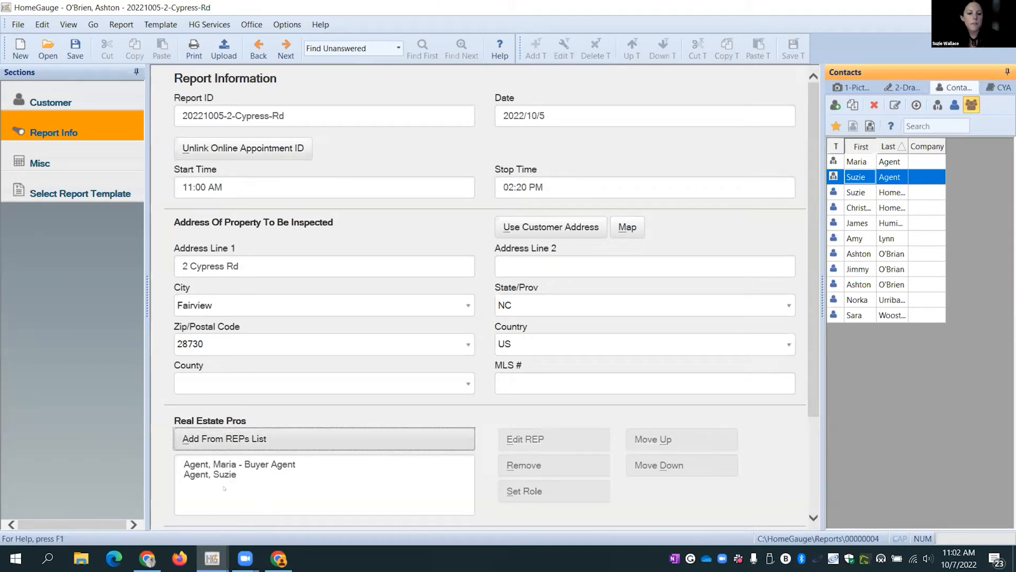
{"action": "left_click", "coordinate": [206, 474]}
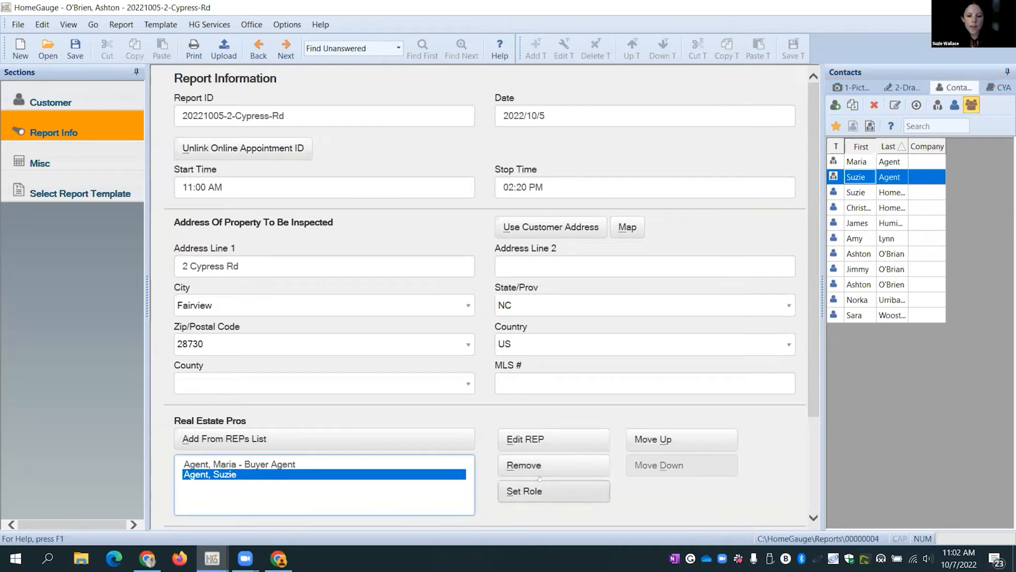
{"action": "left_click", "coordinate": [523, 465]}
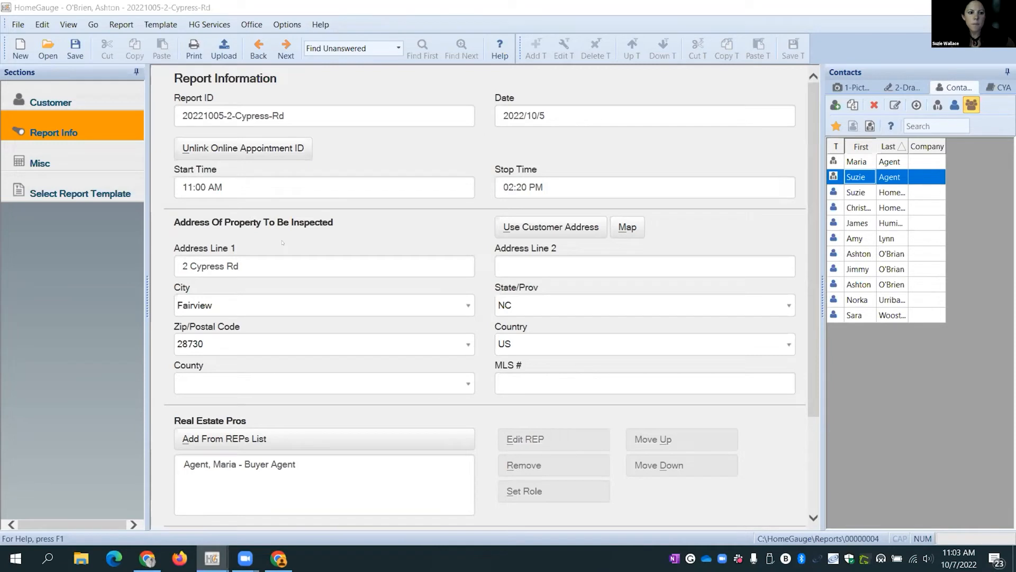
{"action": "left_click", "coordinate": [39, 163]}
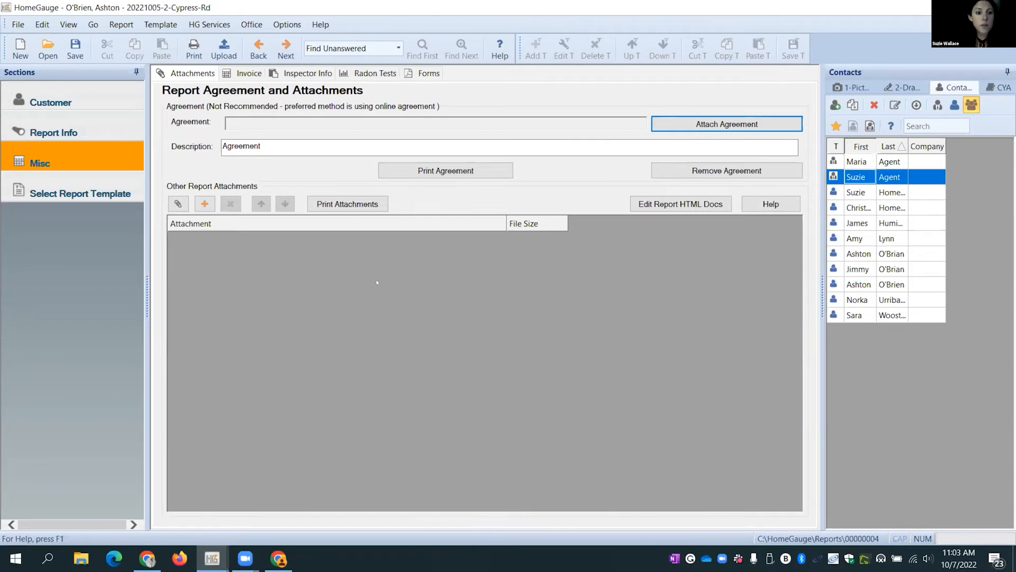
{"action": "left_click", "coordinate": [197, 207]}
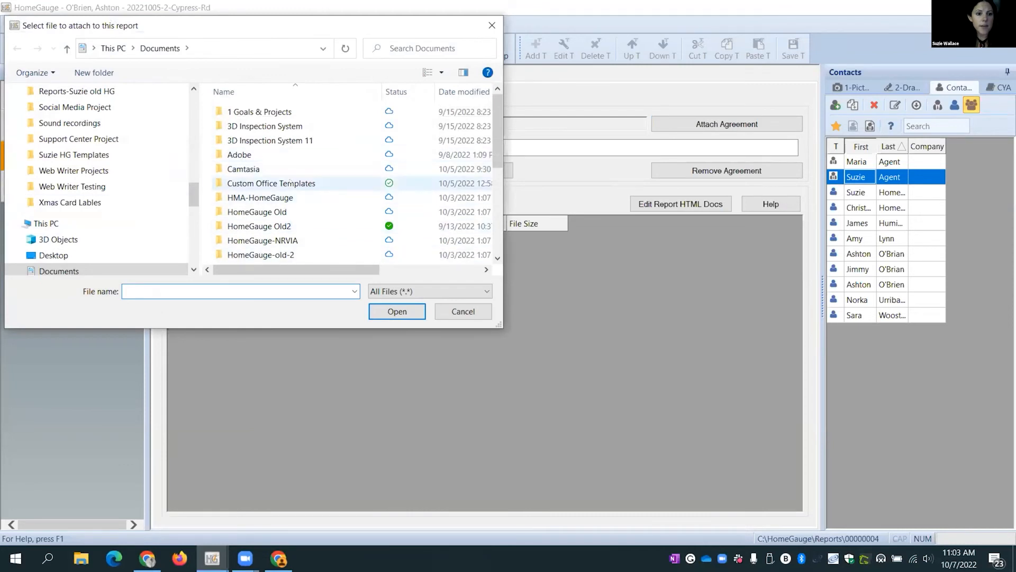
{"action": "left_click", "coordinate": [459, 314]}
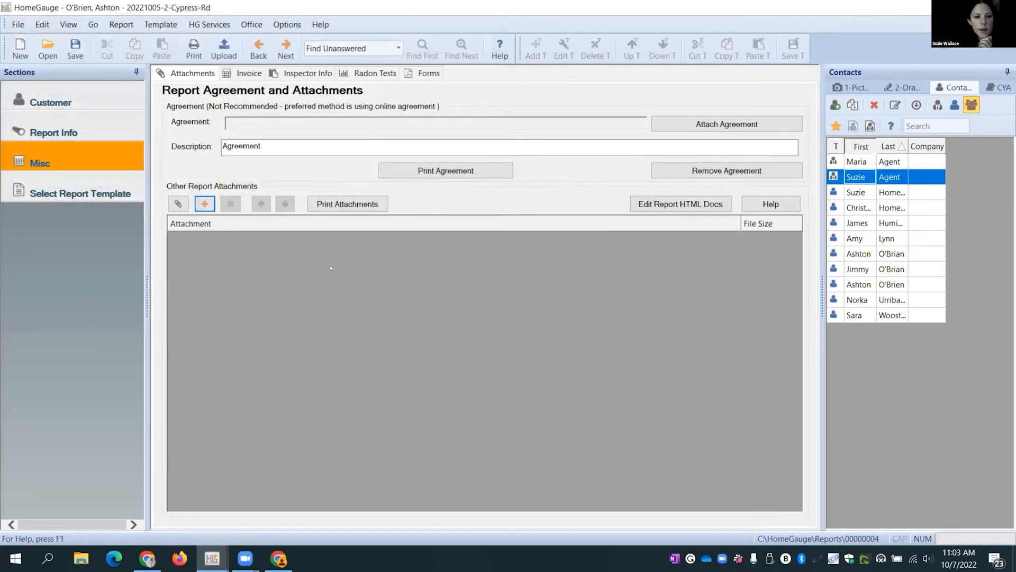
{"action": "left_click", "coordinate": [178, 203]}
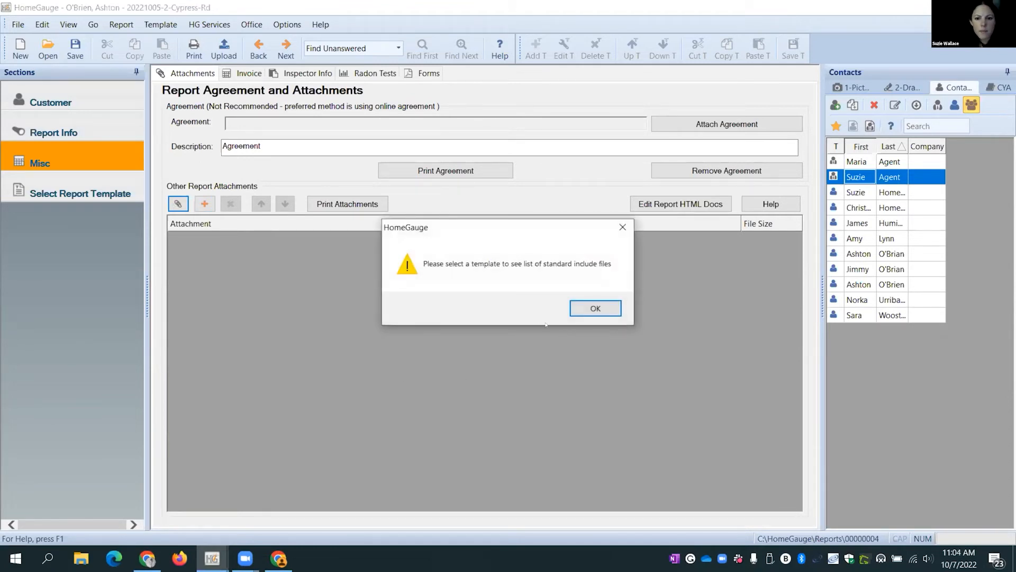
{"action": "left_click", "coordinate": [601, 312]}
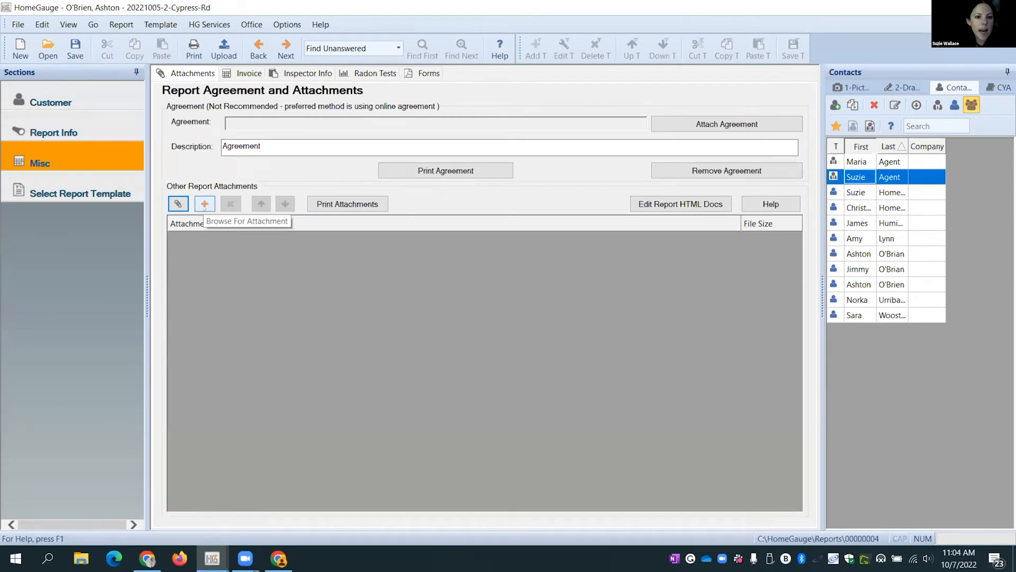
- Show the invoice (3,000 - 3,500 sq. ft. plus Radon Test, 560.00) and select the Radon Test line
{"action": "left_click", "coordinate": [241, 74]}
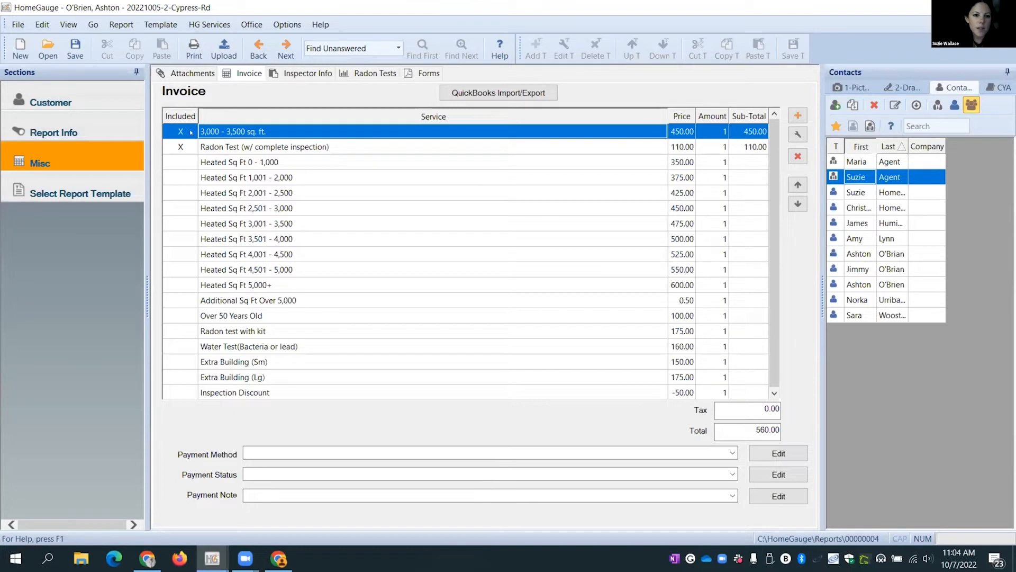
{"action": "left_click", "coordinate": [263, 148]}
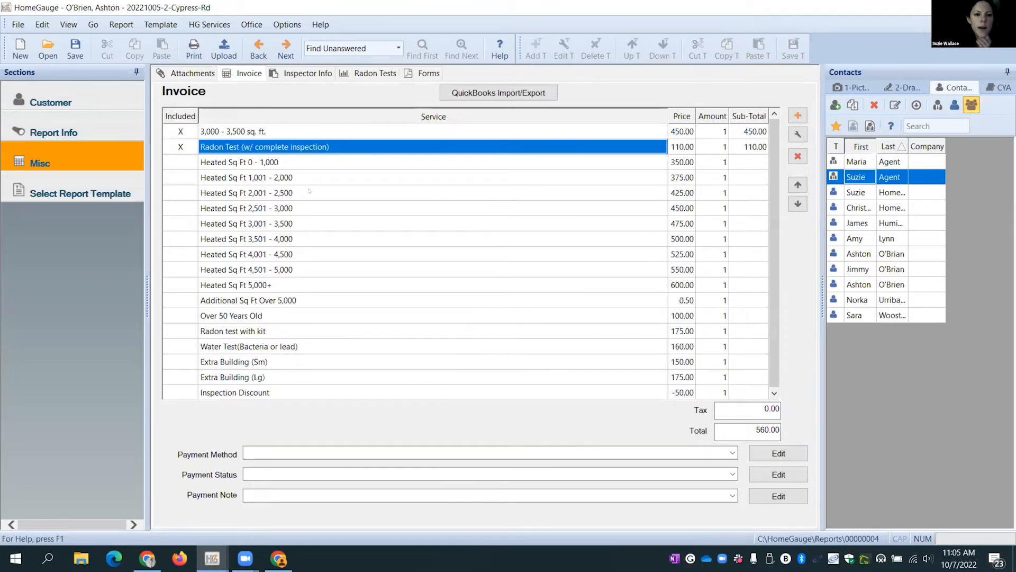
- Read the inspector comments on lock box code, year built 2001 and 3000 sq. ft., then go to Radon Tests
{"action": "left_click", "coordinate": [305, 73]}
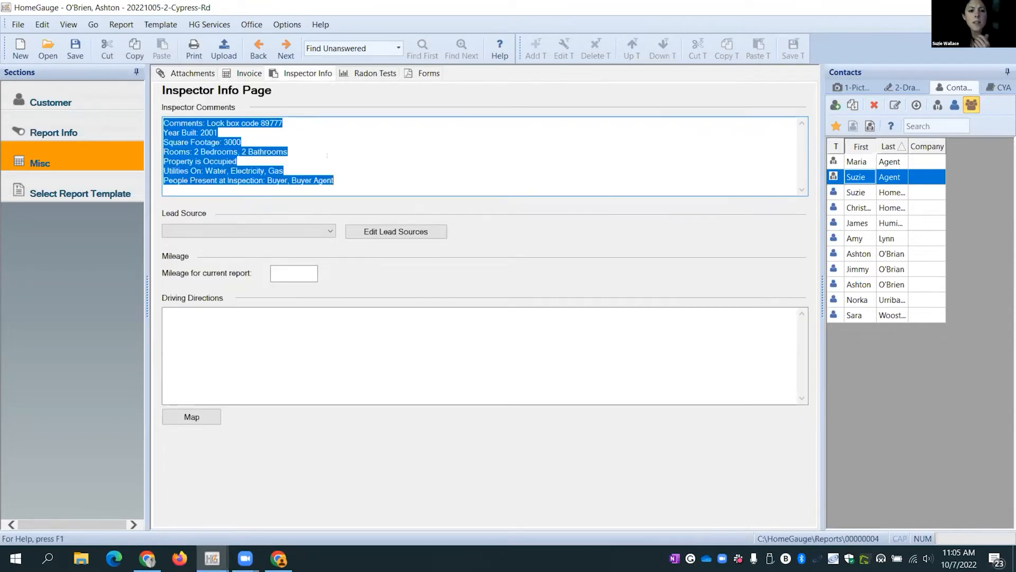
{"action": "left_click_drag", "start_coordinate": [345, 175], "coordinate": [163, 124]}
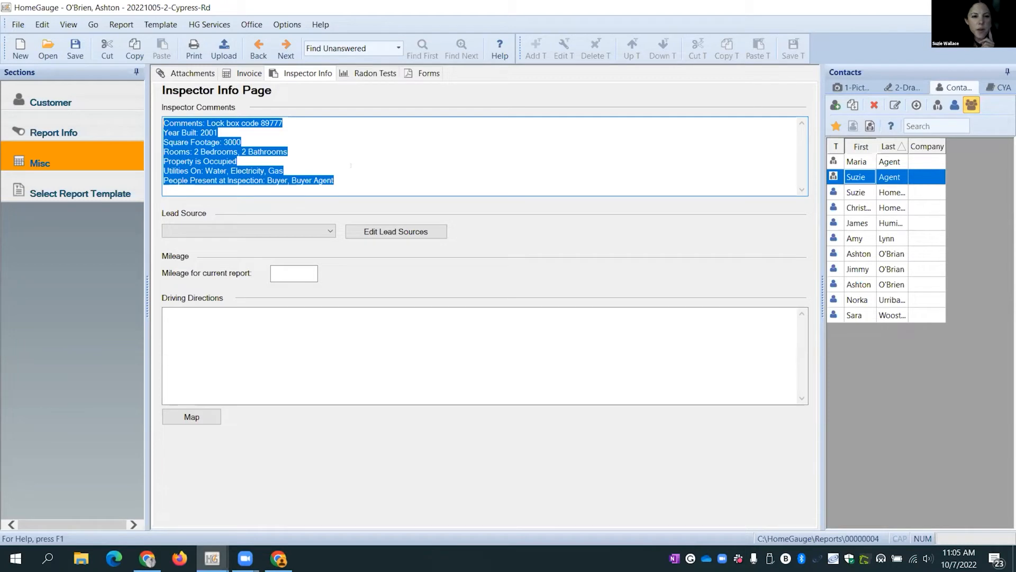
{"action": "left_click", "coordinate": [359, 167]}
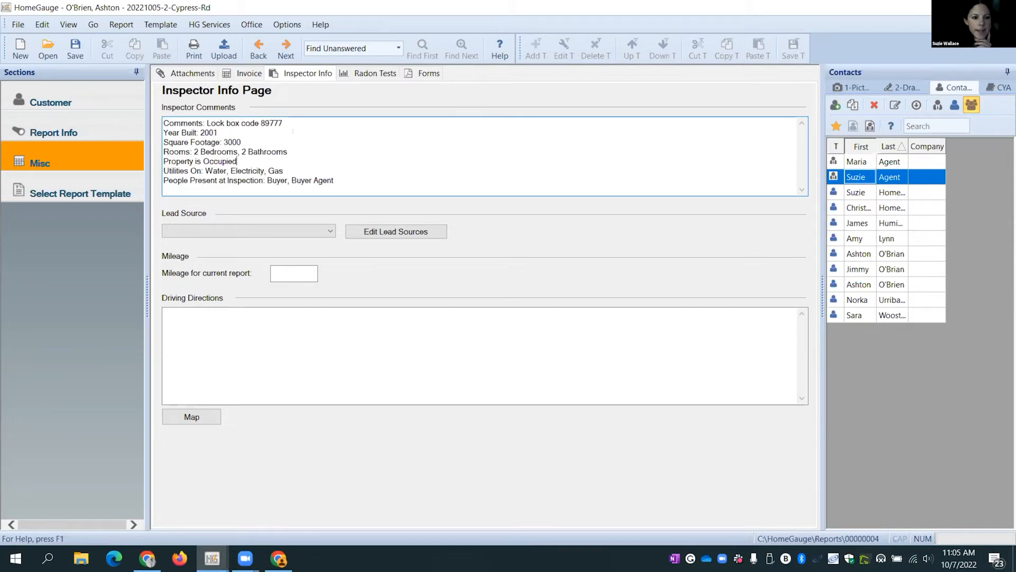
{"action": "left_click_drag", "start_coordinate": [284, 123], "coordinate": [261, 123]}
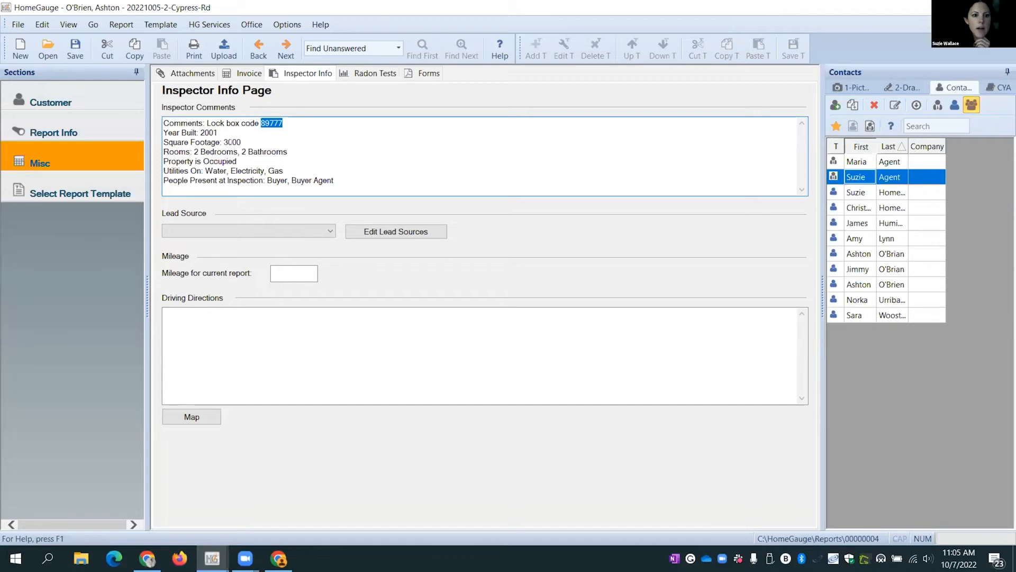
{"action": "left_click", "coordinate": [205, 133]}
{"action": "left_click", "coordinate": [267, 152]}
{"action": "left_click", "coordinate": [344, 180]}
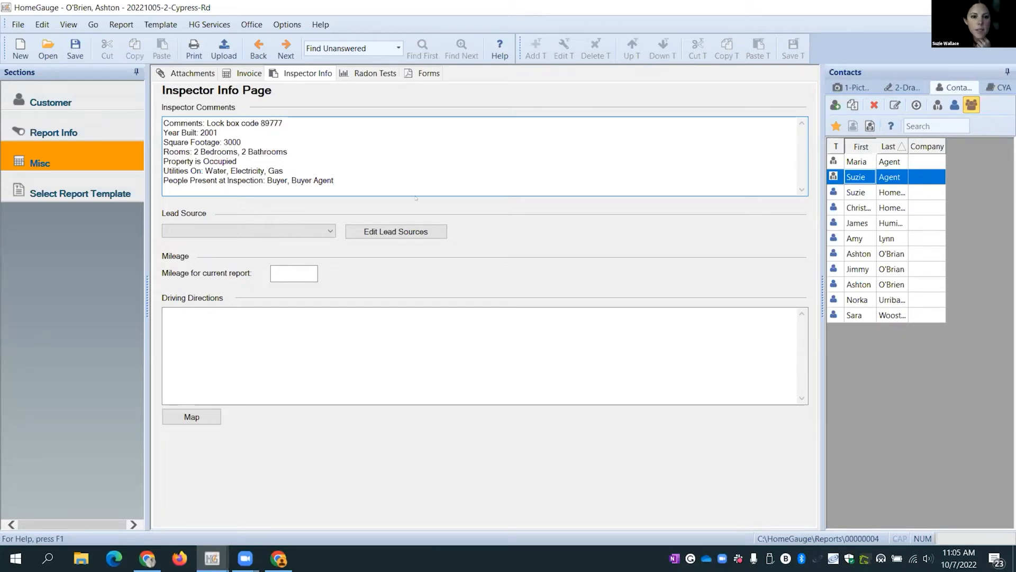
{"action": "left_click", "coordinate": [375, 74]}
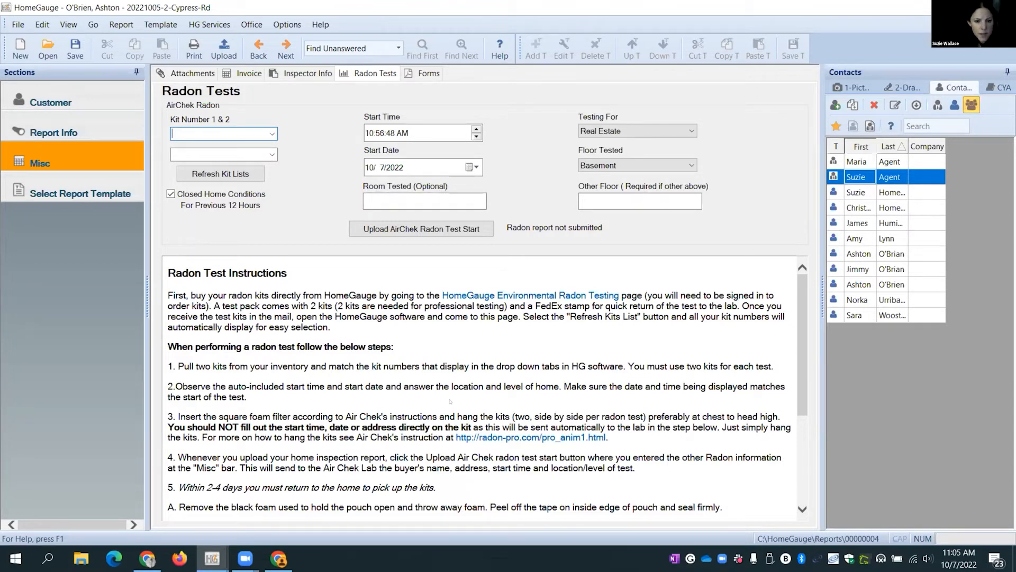
- Browse the Forms list, including Citizens Building Type II and III Mitigation, without inserting any form
{"action": "left_click", "coordinate": [425, 75]}
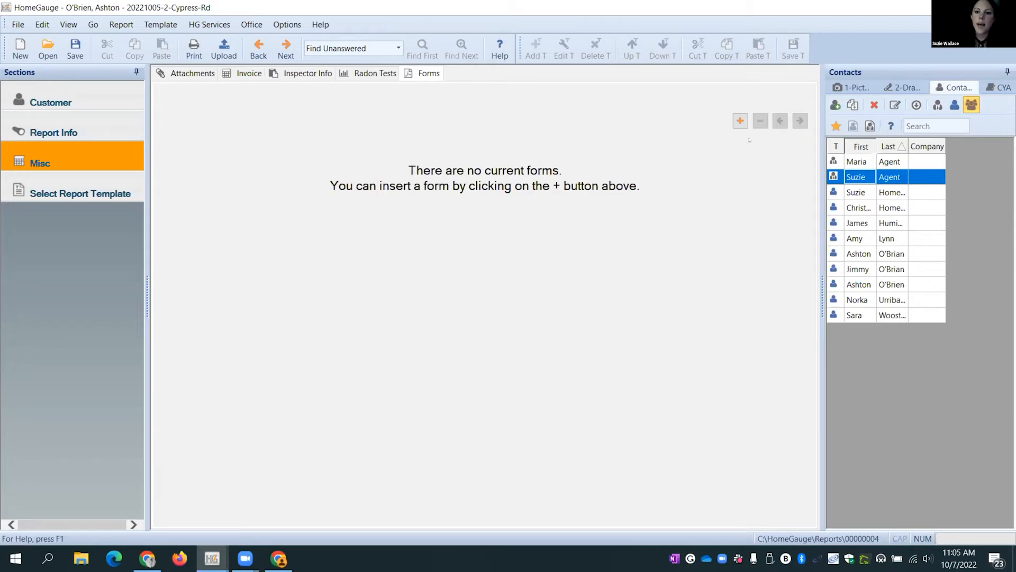
{"action": "left_click", "coordinate": [741, 120]}
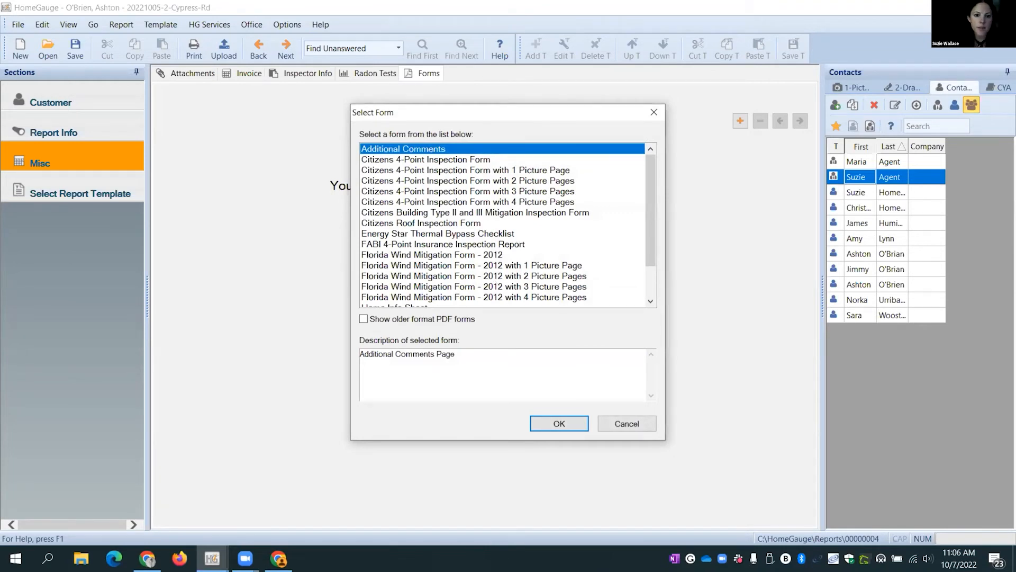
{"action": "left_click", "coordinate": [604, 213]}
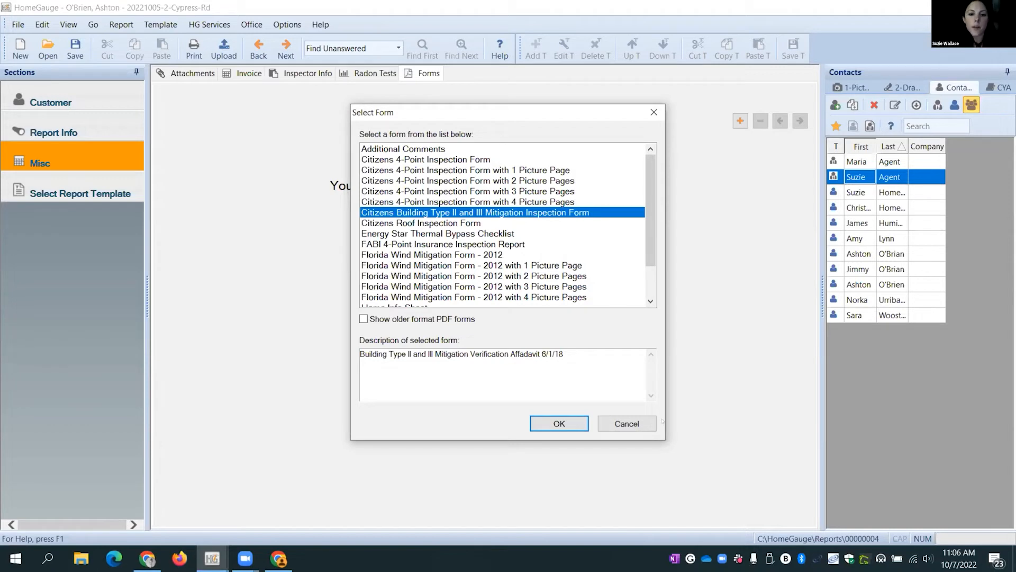
{"action": "left_click", "coordinate": [642, 424]}
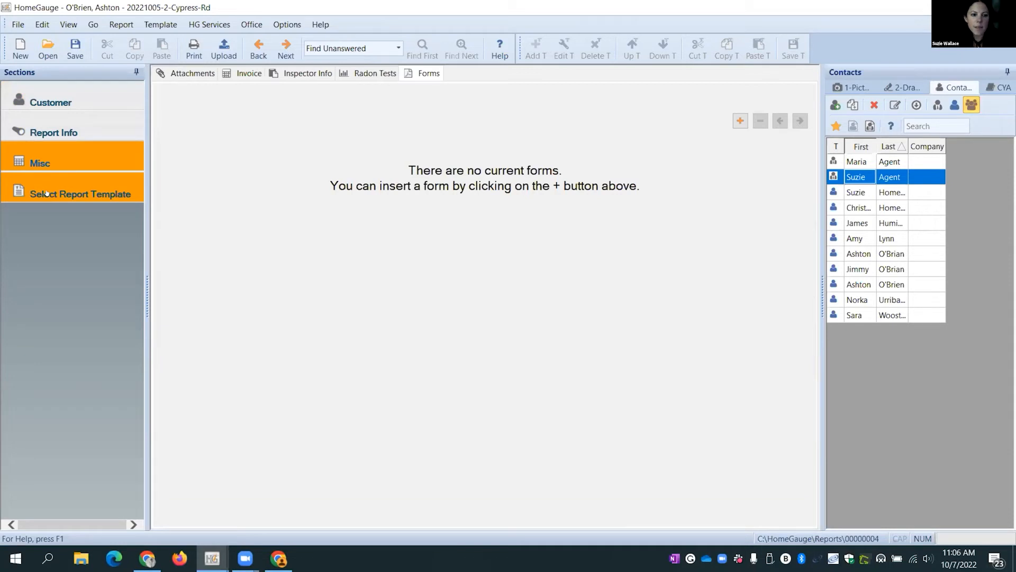
{"action": "left_click", "coordinate": [40, 91]}
- Apply the Residential category's Residential By Room (traditional).ht5 template to the report
{"action": "left_click", "coordinate": [54, 124]}
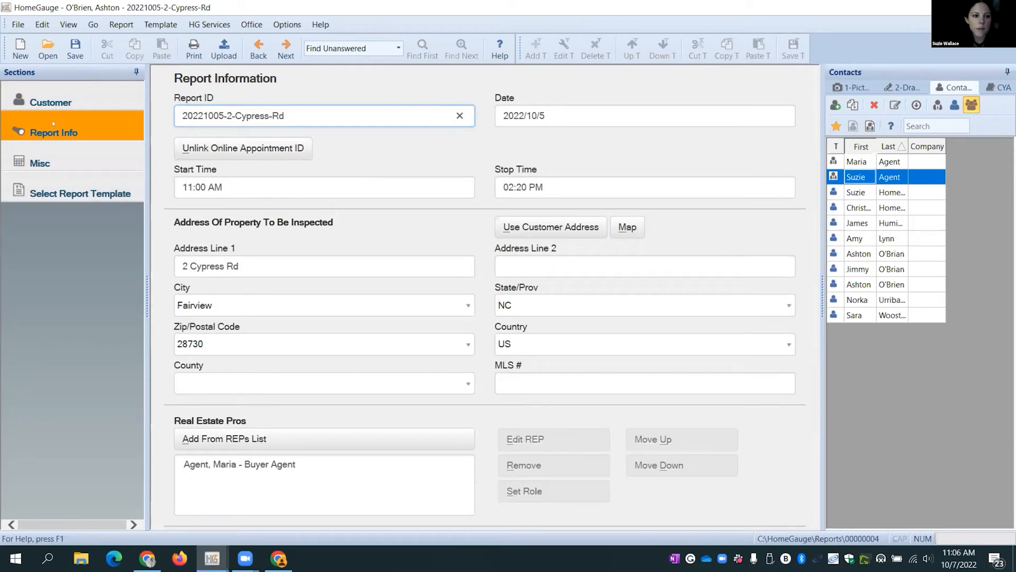
{"action": "left_click", "coordinate": [63, 196]}
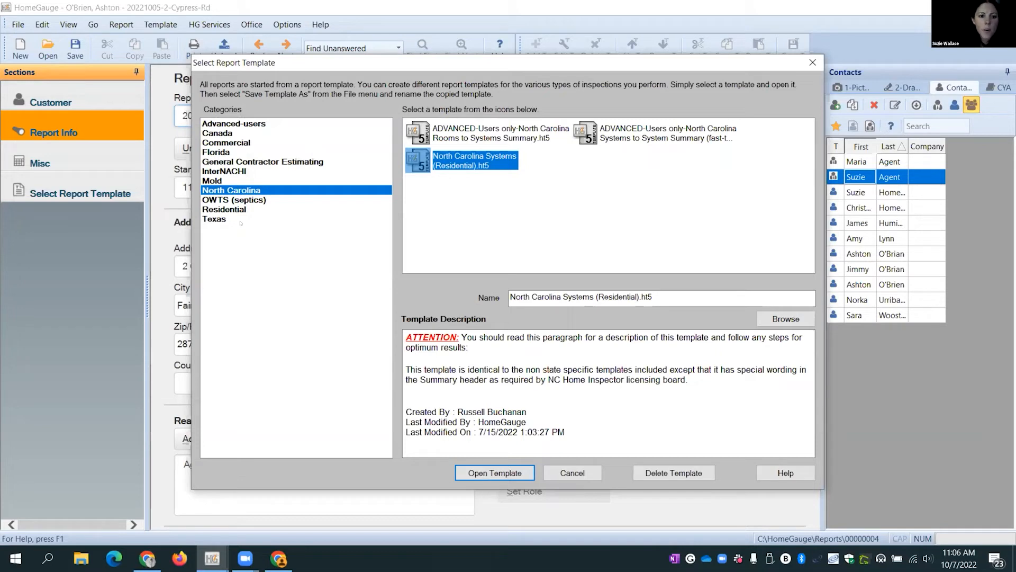
{"action": "left_click", "coordinate": [225, 210]}
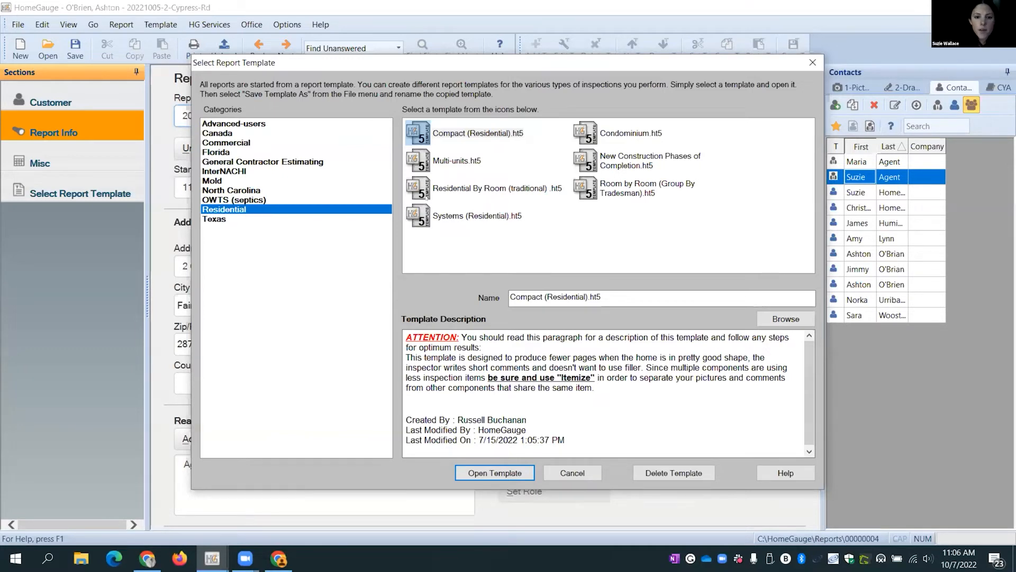
{"action": "left_click", "coordinate": [453, 194]}
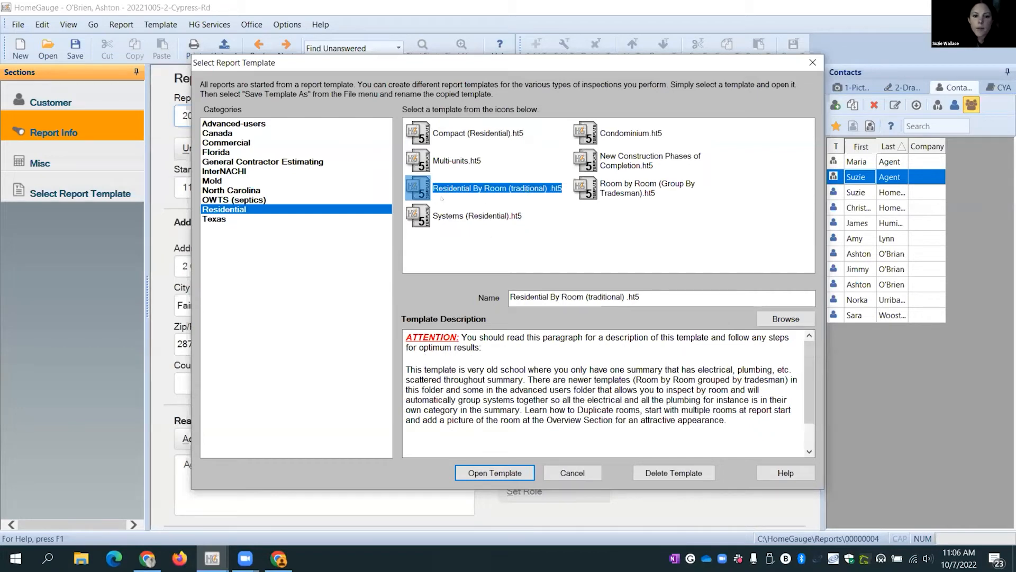
{"action": "left_click", "coordinate": [495, 473]}
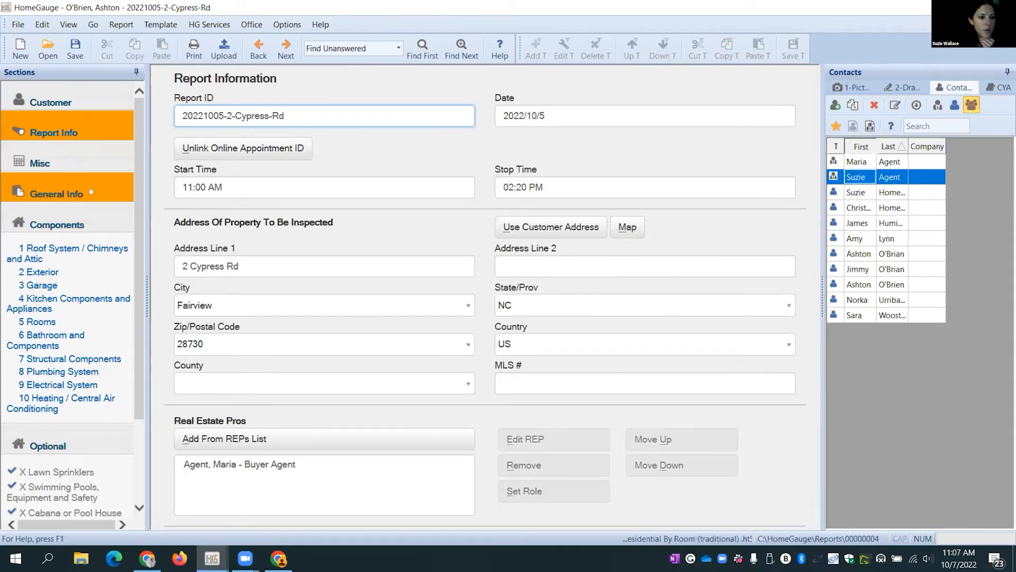
- Open the General Info section and show the 1-Pictures photo thumbnails alongside it
{"action": "left_click", "coordinate": [70, 192]}
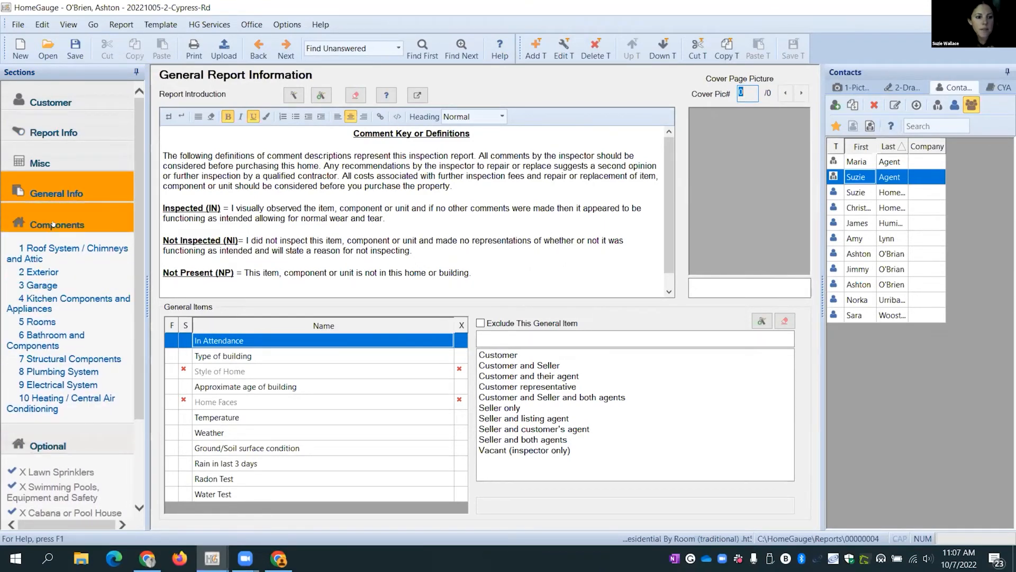
{"action": "scroll", "coordinate": [62, 336], "scroll_direction": "down", "scroll_amount": 1}
{"action": "scroll", "coordinate": [63, 335], "scroll_direction": "down", "scroll_amount": 2}
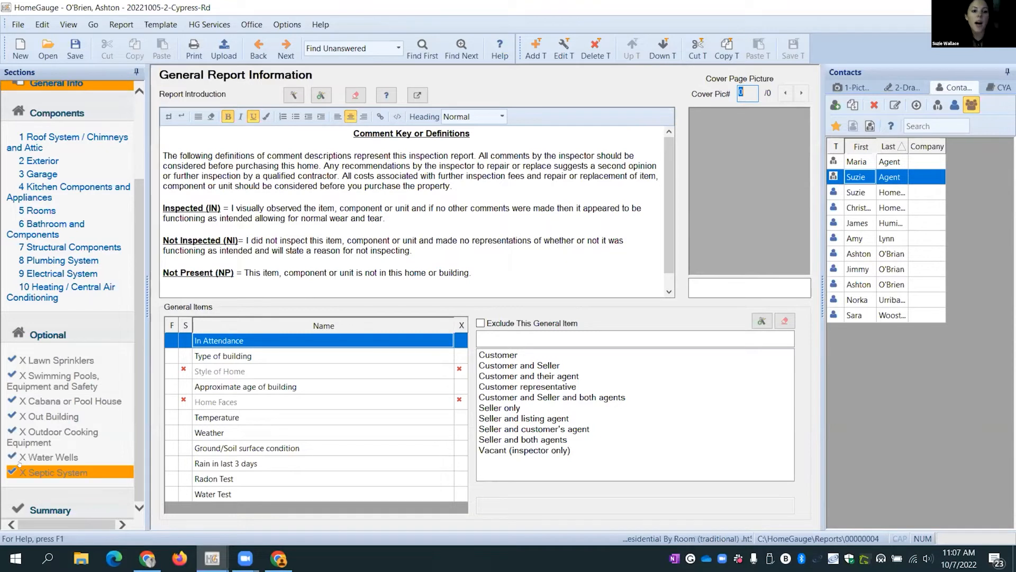
{"action": "left_click", "coordinate": [39, 504]}
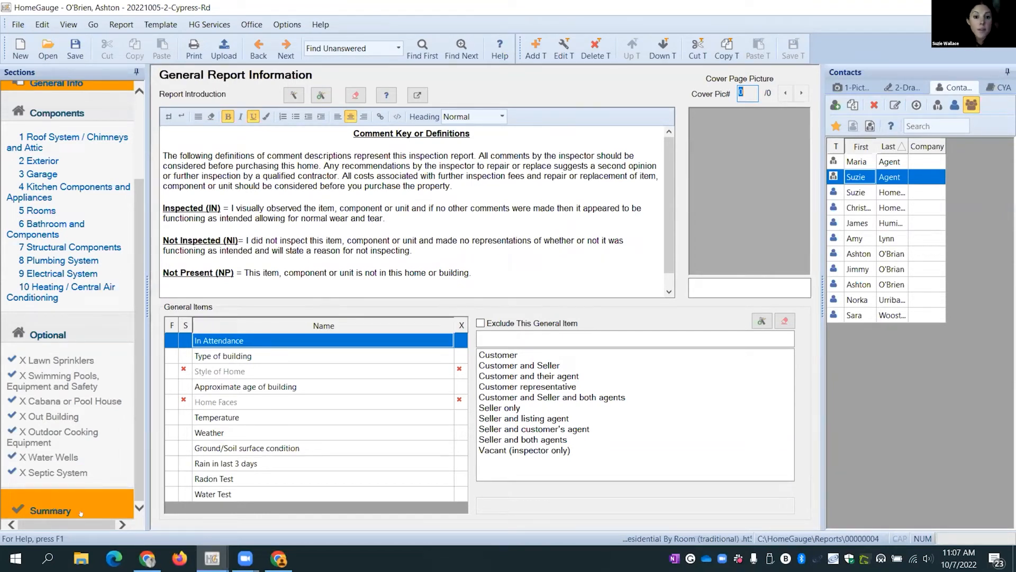
{"action": "scroll", "coordinate": [58, 260], "scroll_direction": "up", "scroll_amount": 3}
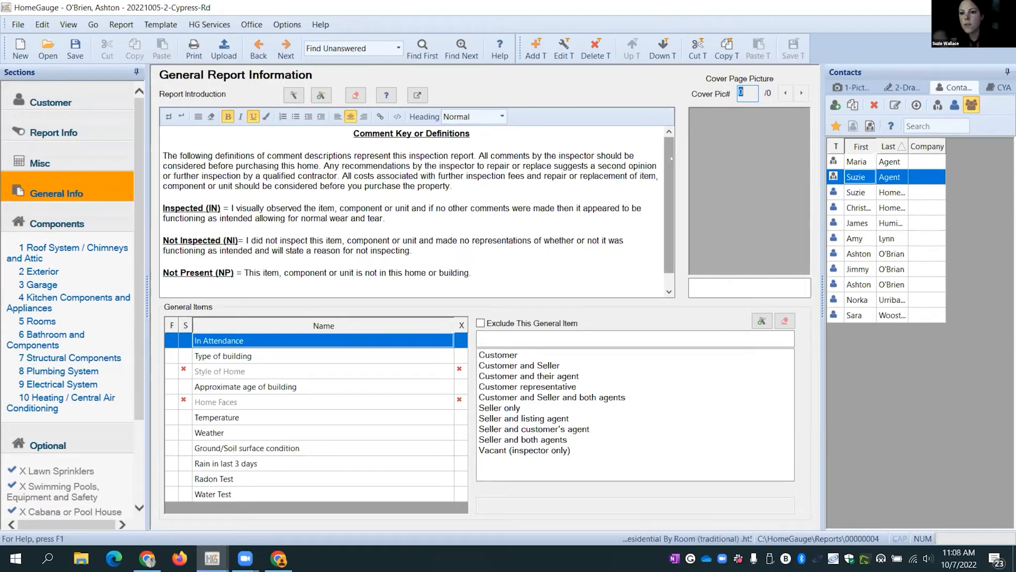
{"action": "left_click", "coordinate": [850, 87]}
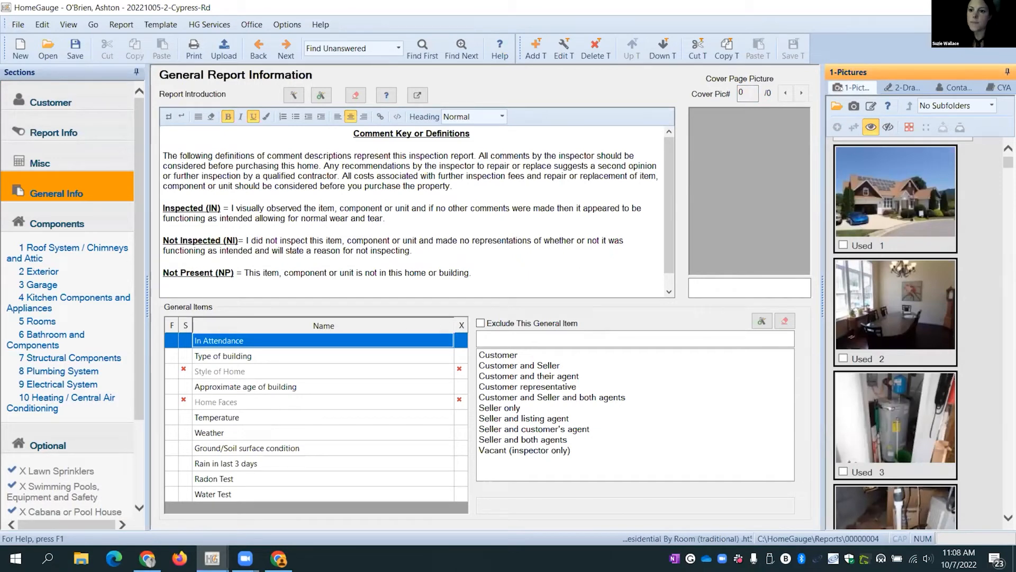
- Set photo 1, the house exterior, as the cover page picture at Large size (400 x 300)
{"action": "left_click_drag", "start_coordinate": [876, 191], "coordinate": [783, 191]}
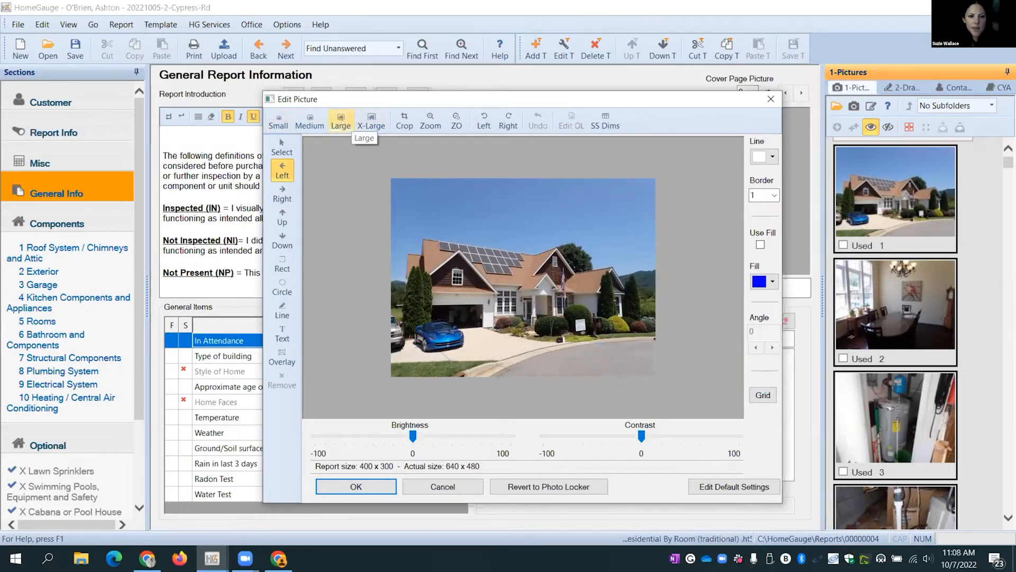
{"action": "left_click", "coordinate": [310, 121]}
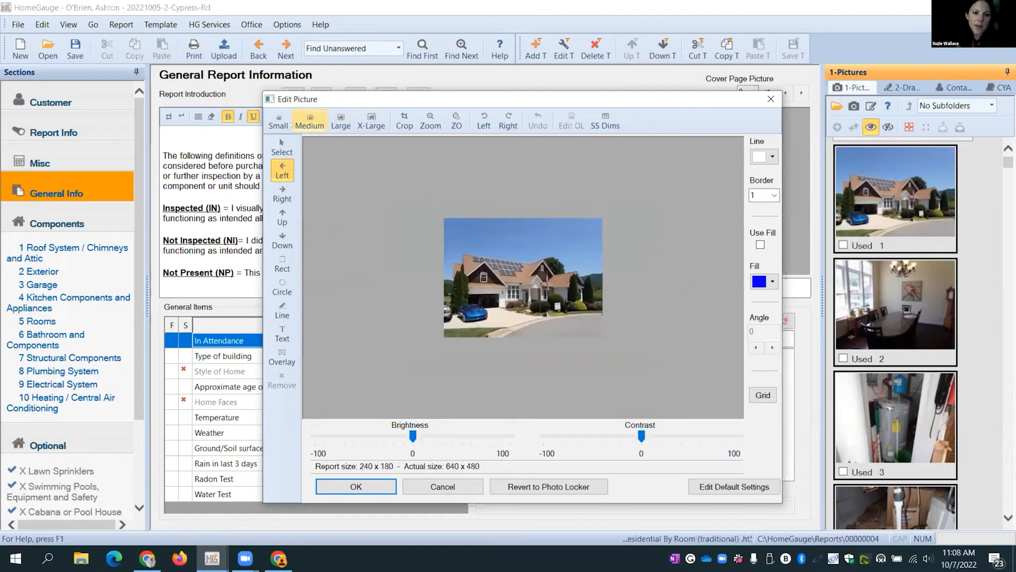
{"action": "left_click", "coordinate": [371, 120]}
{"action": "left_click", "coordinate": [341, 121]}
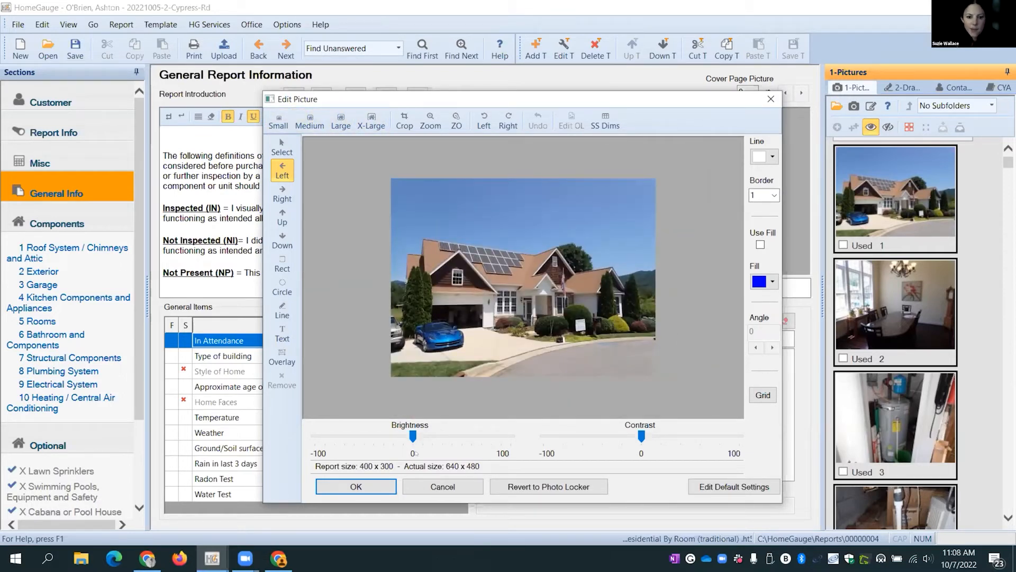
{"action": "left_click", "coordinate": [371, 487]}
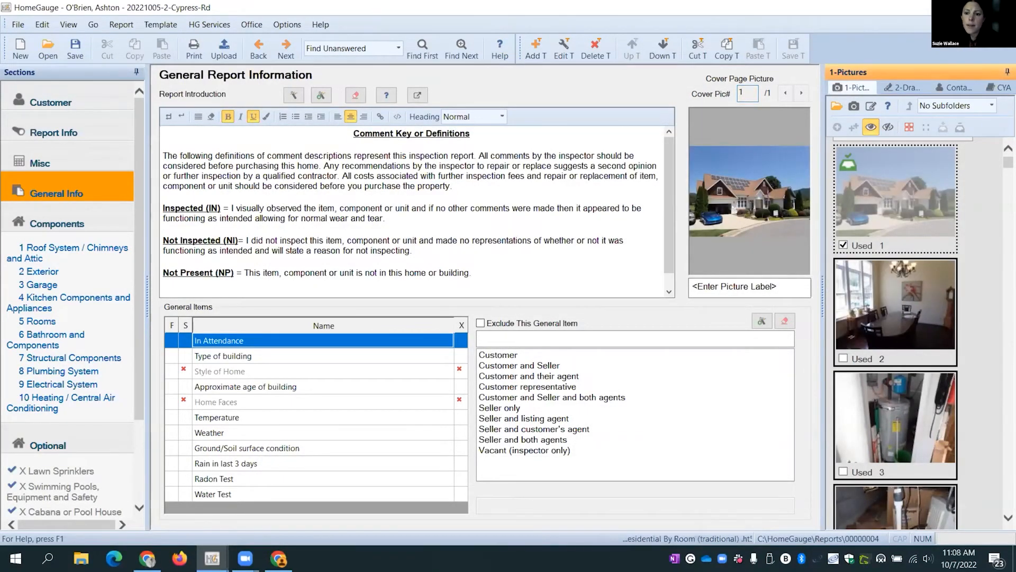
- Add photo 2, the dining room, as cover picture 2 of 2 and flip between both
{"action": "left_click_drag", "start_coordinate": [735, 210], "coordinate": [733, 212]}
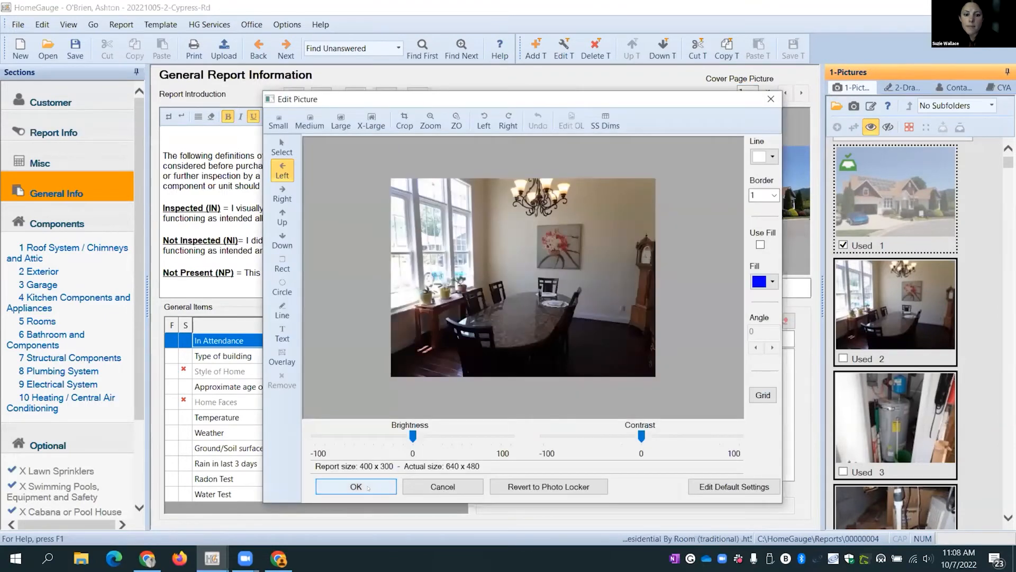
{"action": "left_click", "coordinate": [368, 487]}
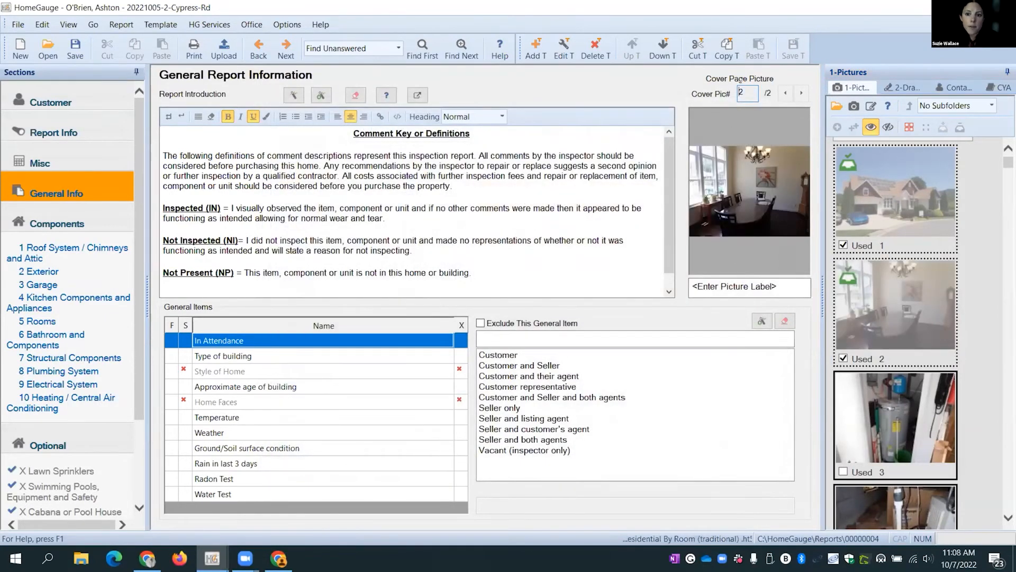
{"action": "left_click", "coordinate": [787, 93]}
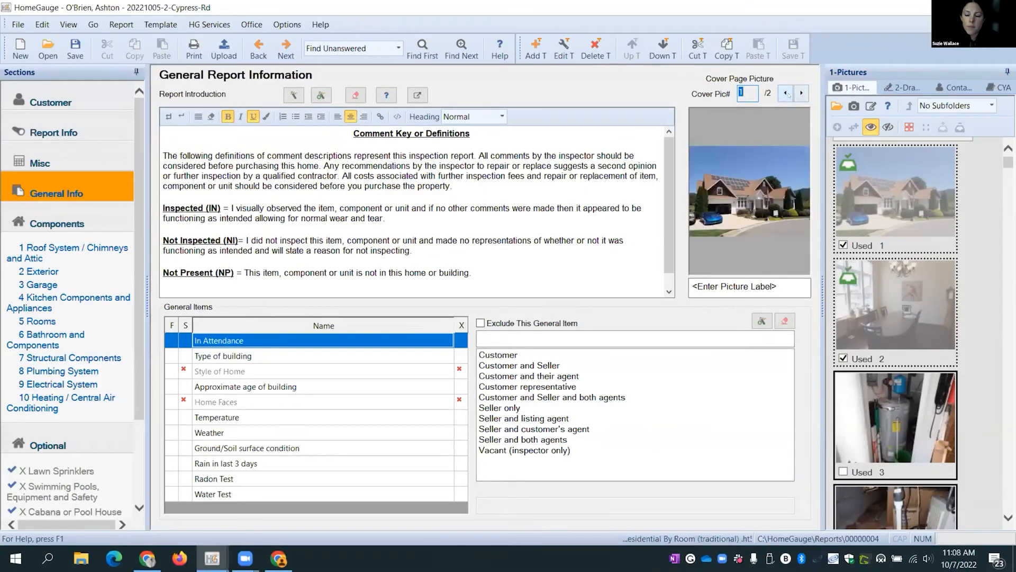
{"action": "left_click", "coordinate": [801, 94]}
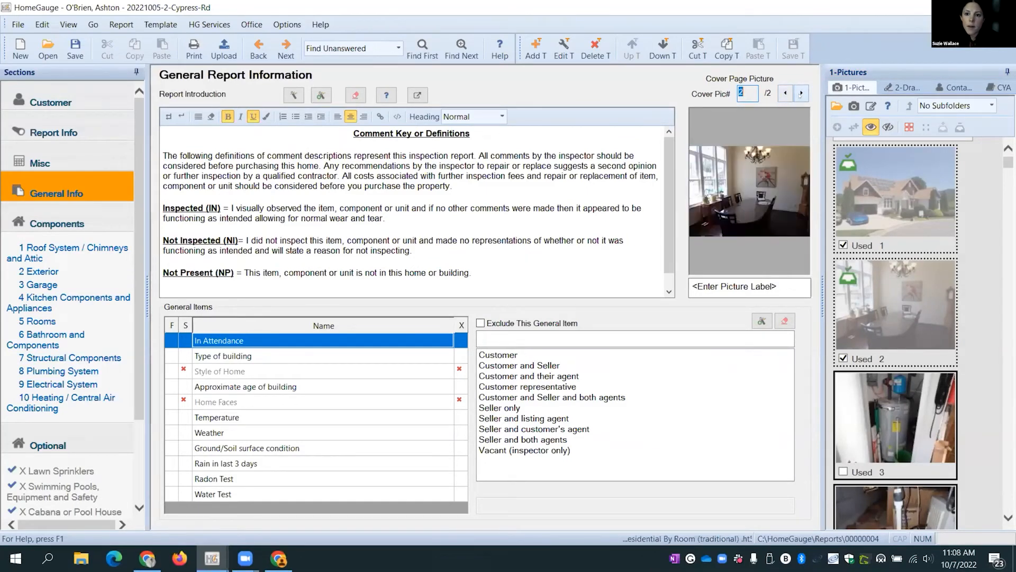
- Delete the second cover picture, the dining-room photo, and confirm the deletion
{"action": "right_click", "coordinate": [746, 189]}
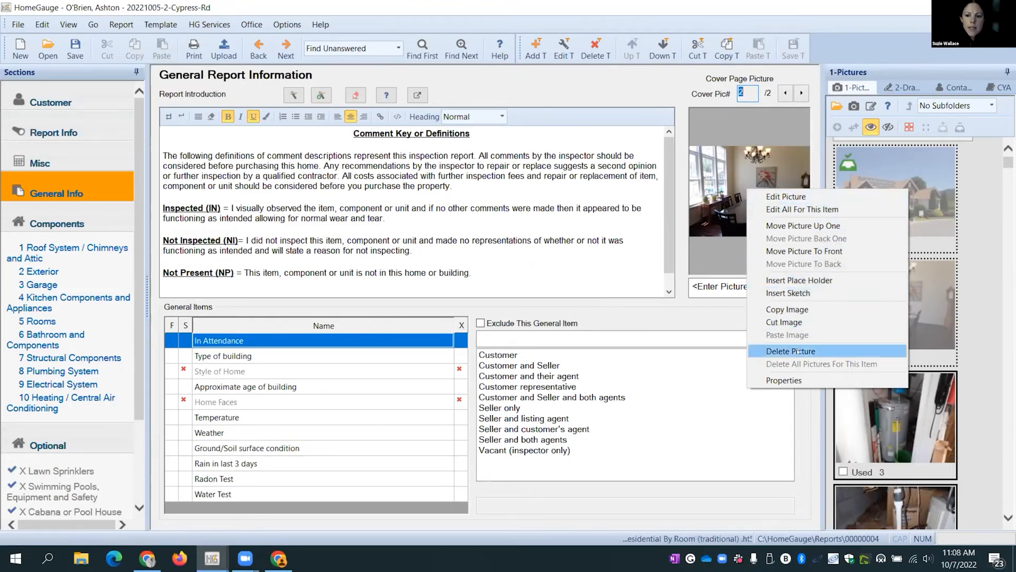
{"action": "left_click", "coordinate": [781, 352]}
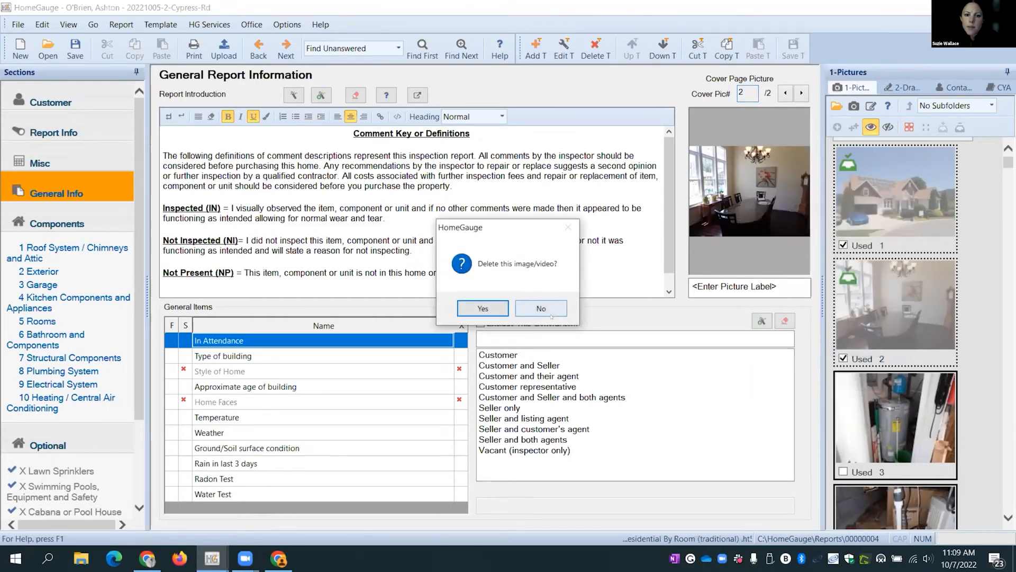
{"action": "left_click", "coordinate": [478, 304]}
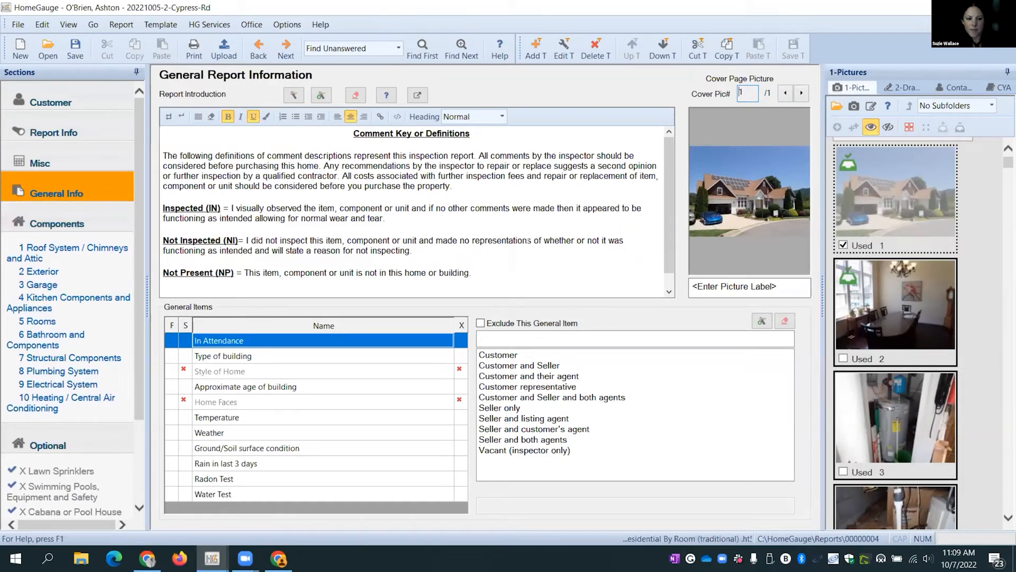
- Enter 'Customer and friend' for In Attendance and pick Single Family (2 story) for Type of building
{"action": "left_click", "coordinate": [206, 341]}
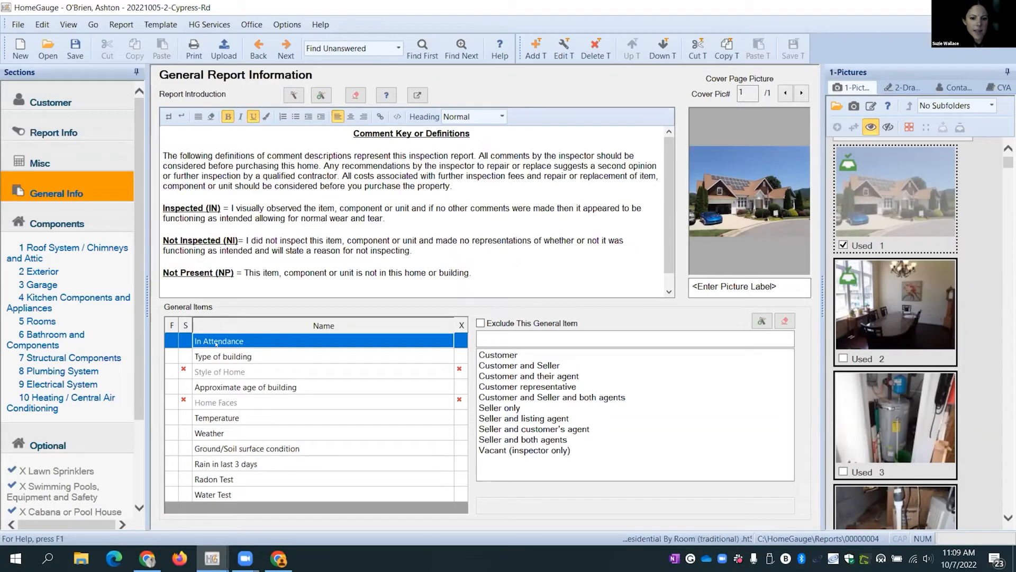
{"action": "left_click", "coordinate": [486, 359]}
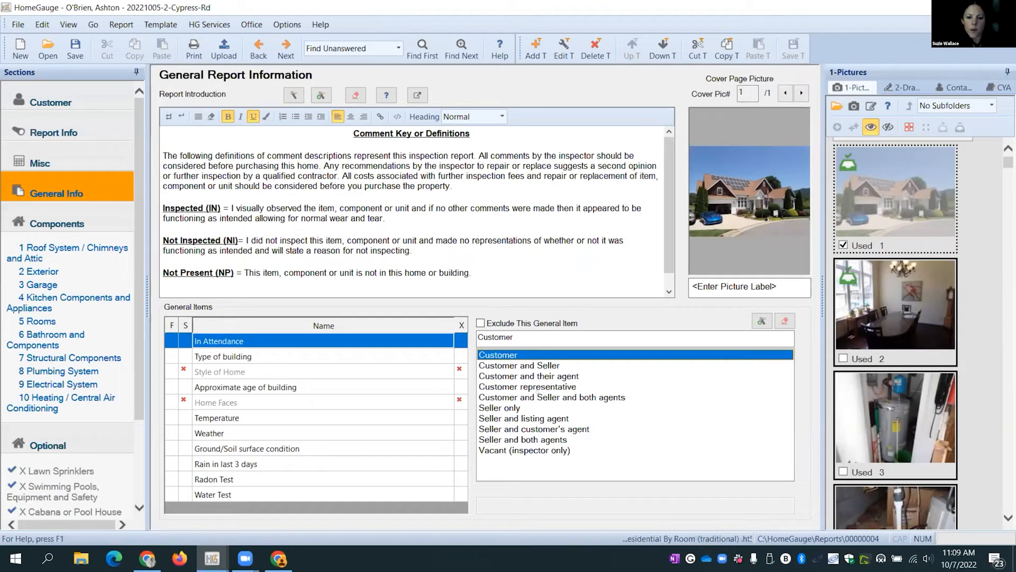
{"action": "left_click", "coordinate": [537, 388]}
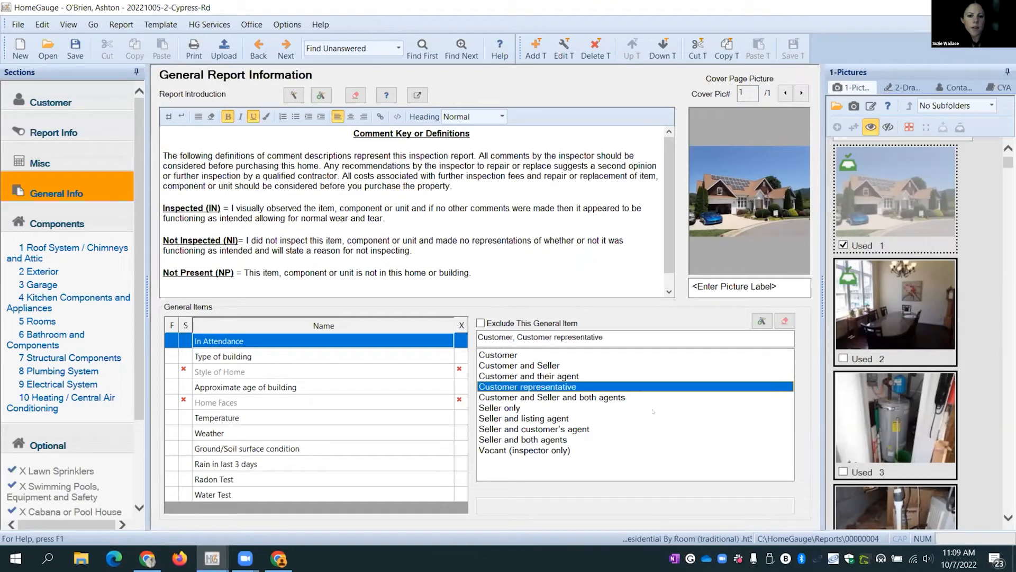
{"action": "left_click", "coordinate": [784, 322]}
{"action": "left_click", "coordinate": [562, 337]}
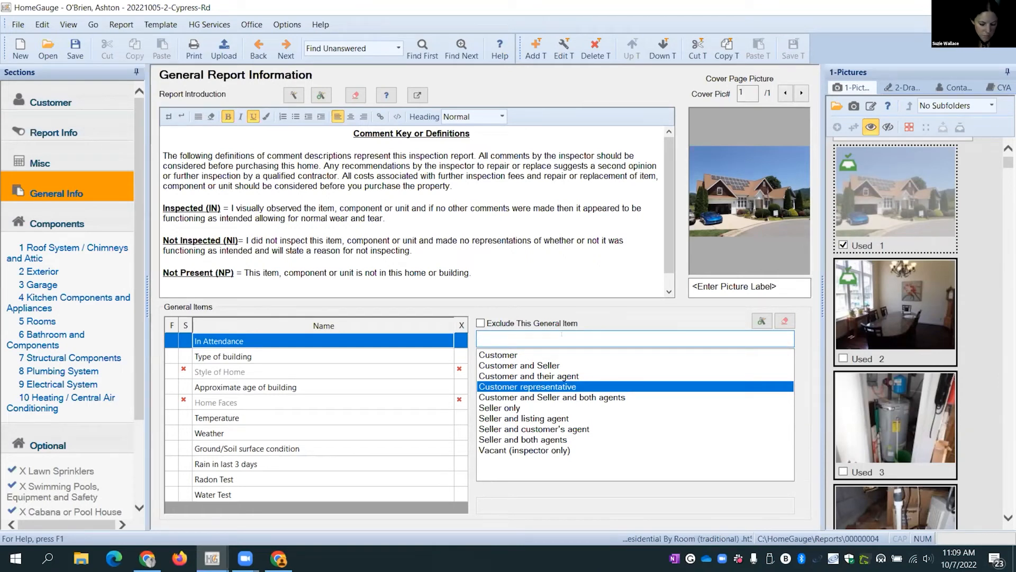
{"action": "type", "text": "Customer and fr"}
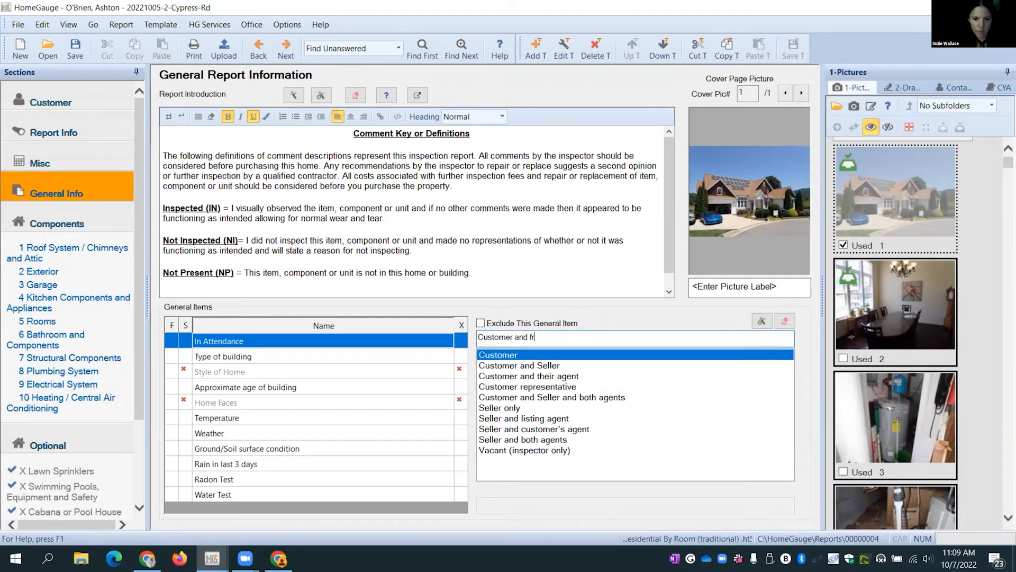
{"action": "type", "text": "iend"}
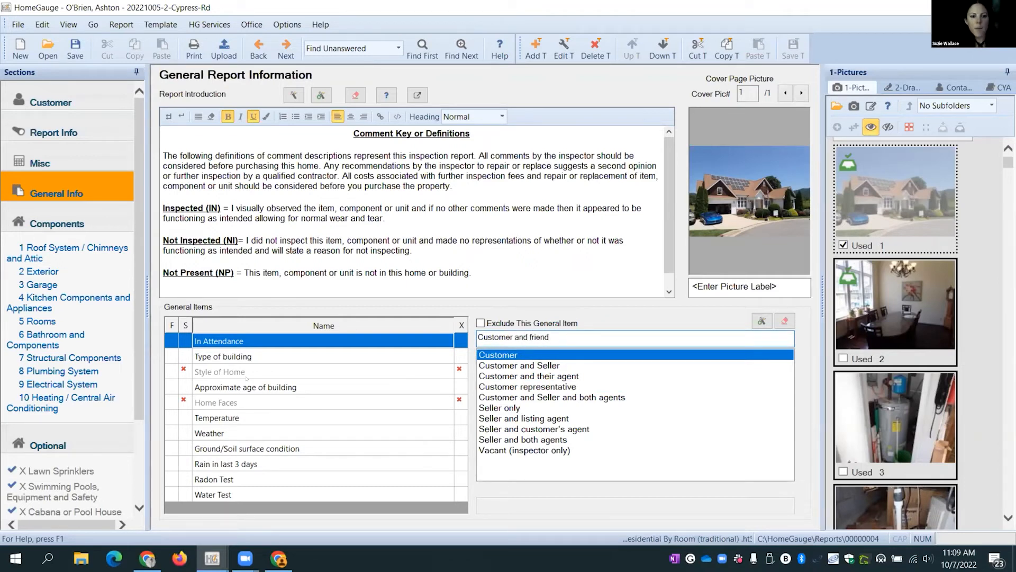
{"action": "left_click", "coordinate": [222, 357]}
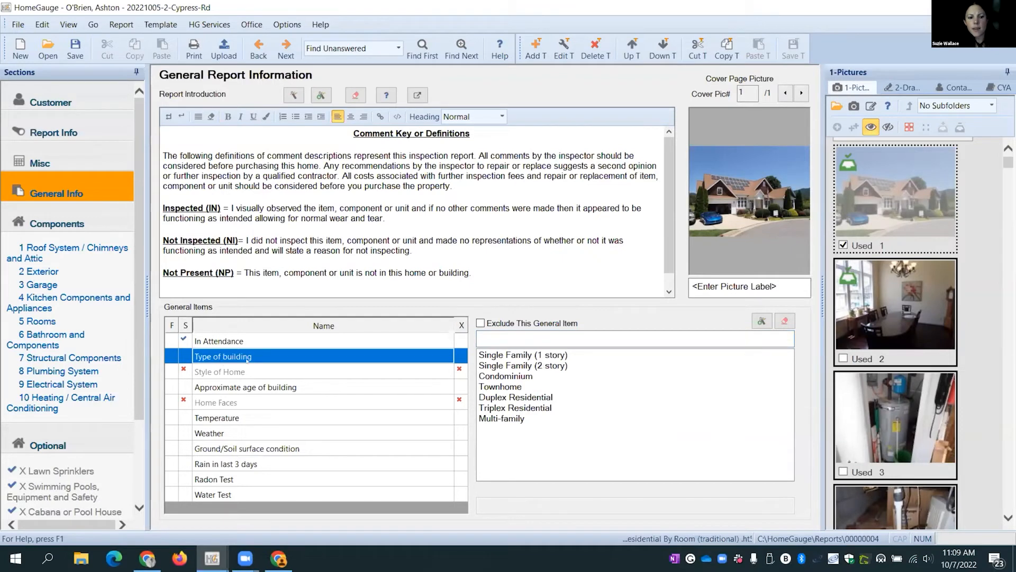
{"action": "left_click", "coordinate": [508, 366]}
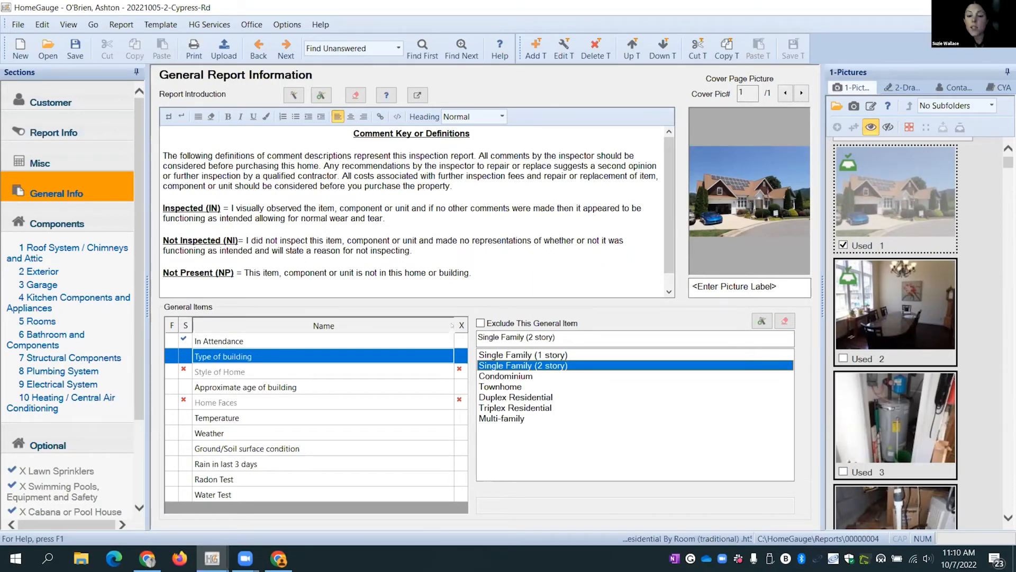
{"action": "left_click", "coordinate": [460, 369]}
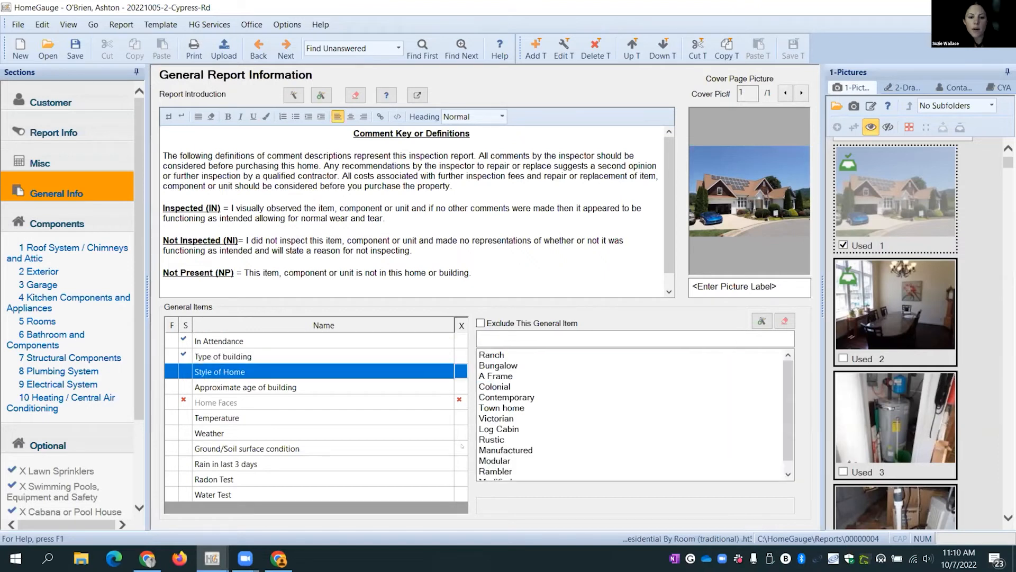
{"action": "left_click", "coordinate": [461, 369]}
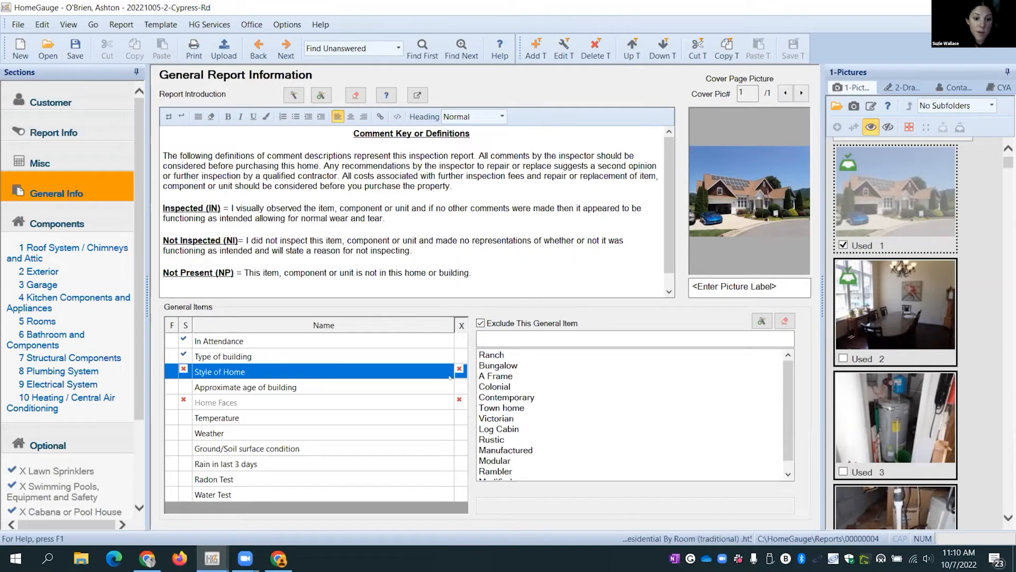
{"action": "left_click", "coordinate": [334, 391]}
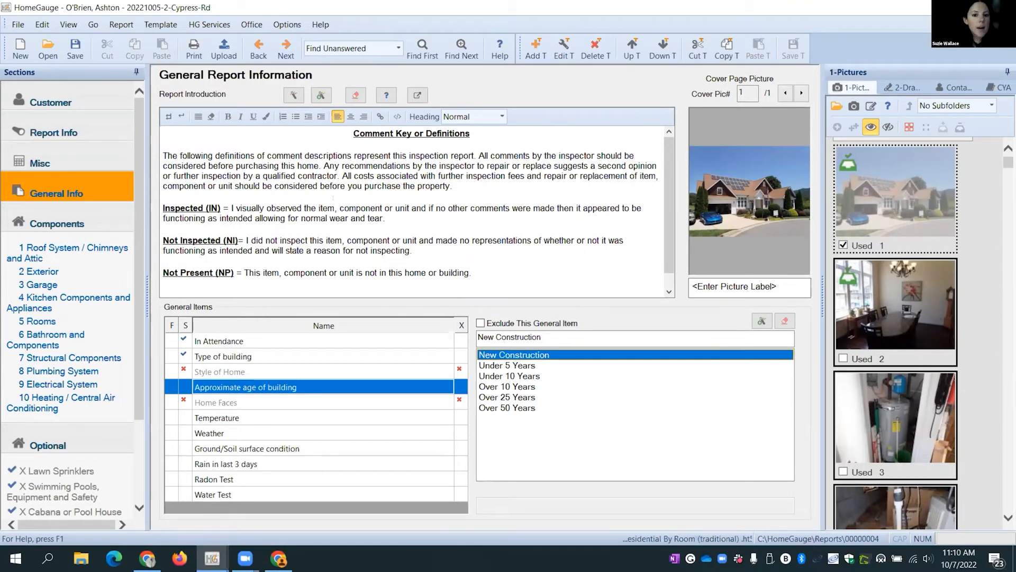
{"action": "mouse_move", "coordinate": [670, 141]}
{"action": "left_mouse_down"}
{"action": "mouse_move", "coordinate": [670, 158]}
{"action": "mouse_move", "coordinate": [669, 141]}
{"action": "left_mouse_up"}
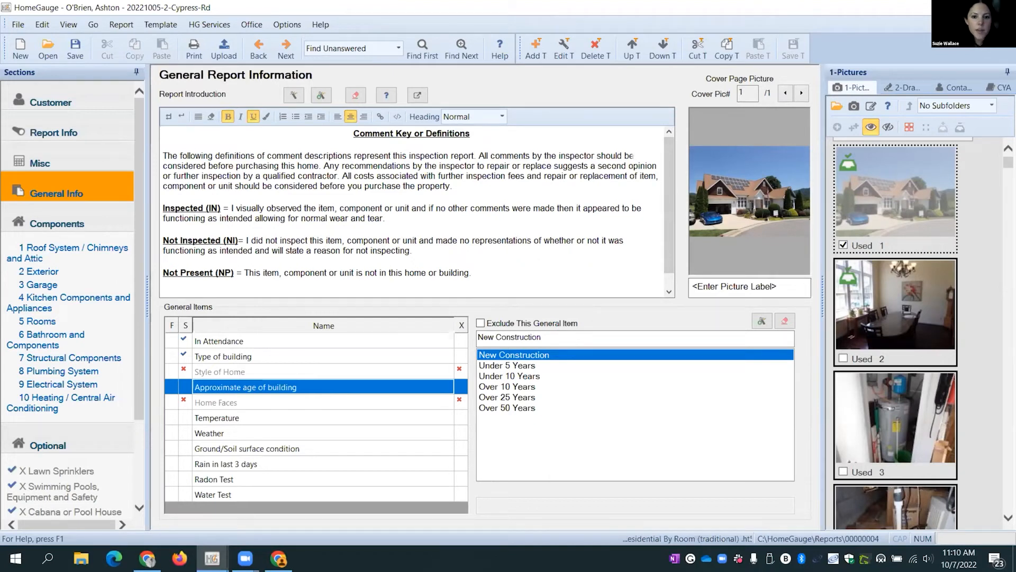
{"action": "scroll", "coordinate": [413, 212], "scroll_direction": "down", "scroll_amount": 1}
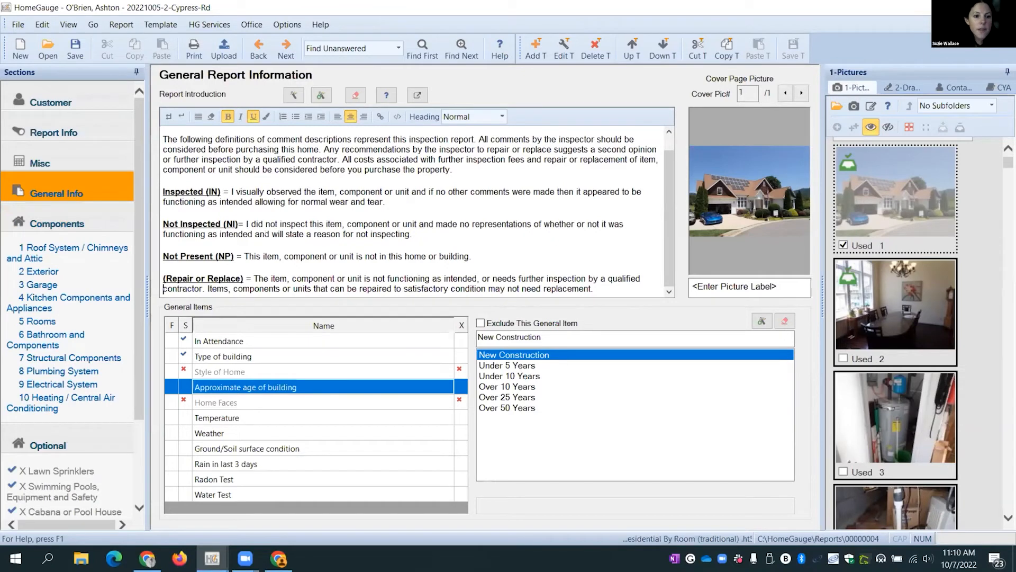
{"action": "scroll", "coordinate": [413, 212], "scroll_direction": "up", "scroll_amount": 1}
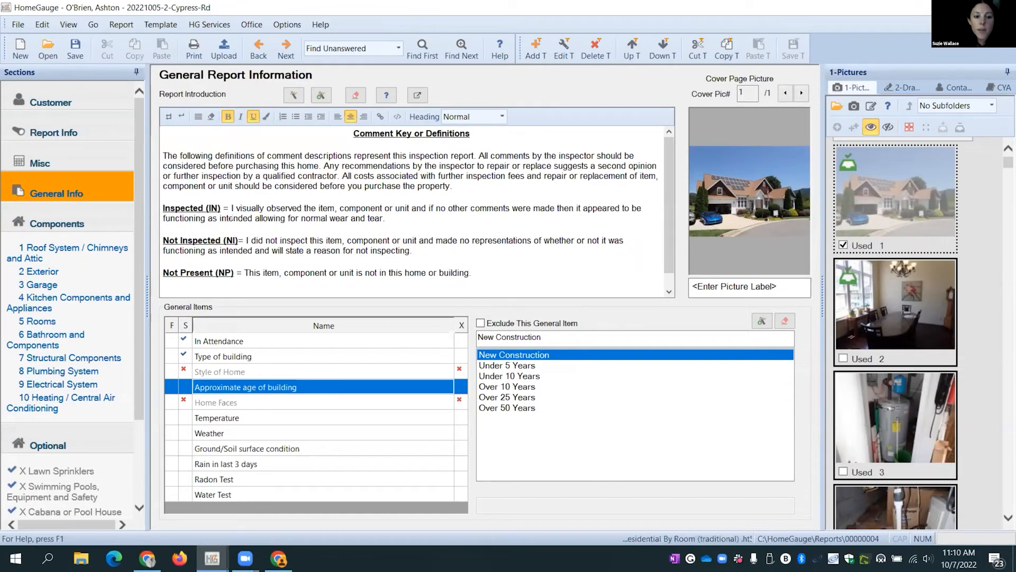
{"action": "scroll", "coordinate": [413, 212], "scroll_direction": "down", "scroll_amount": 1}
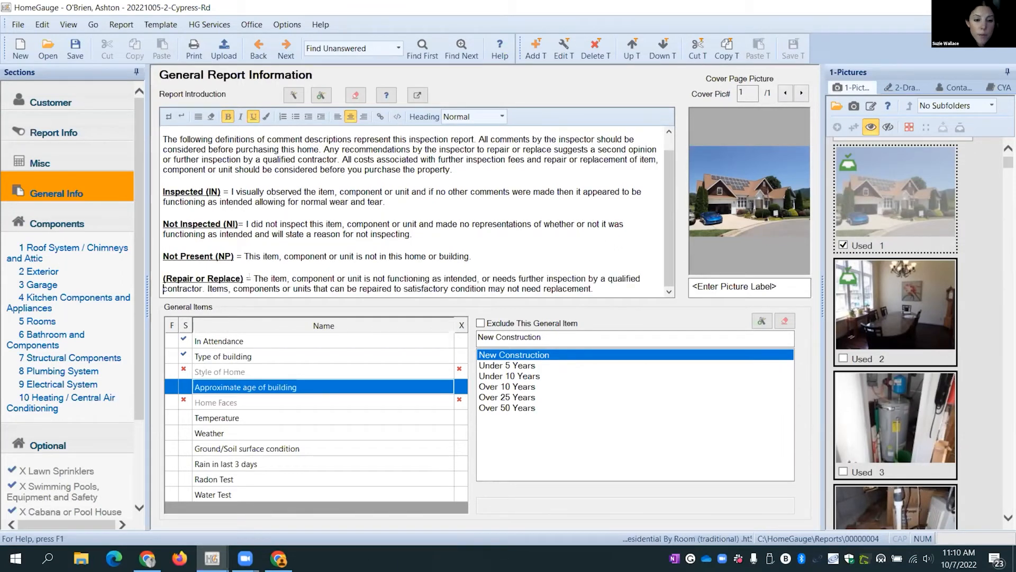
{"action": "scroll", "coordinate": [413, 212], "scroll_direction": "up", "scroll_amount": 1}
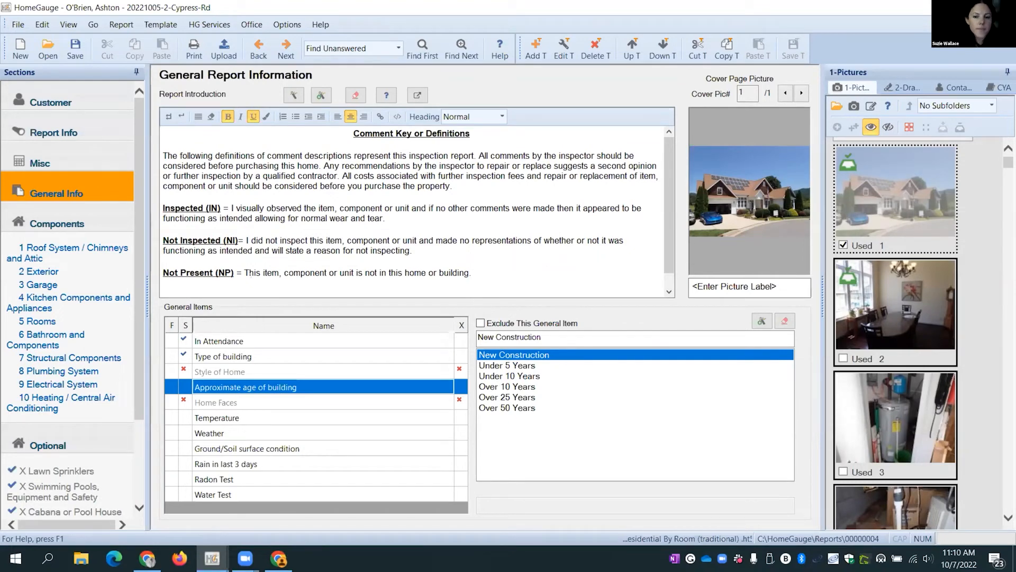
- Exclude the Garage section from Components, leaving sections 1–9 from Roof System to Heating / Central Air
{"action": "left_click", "coordinate": [47, 224]}
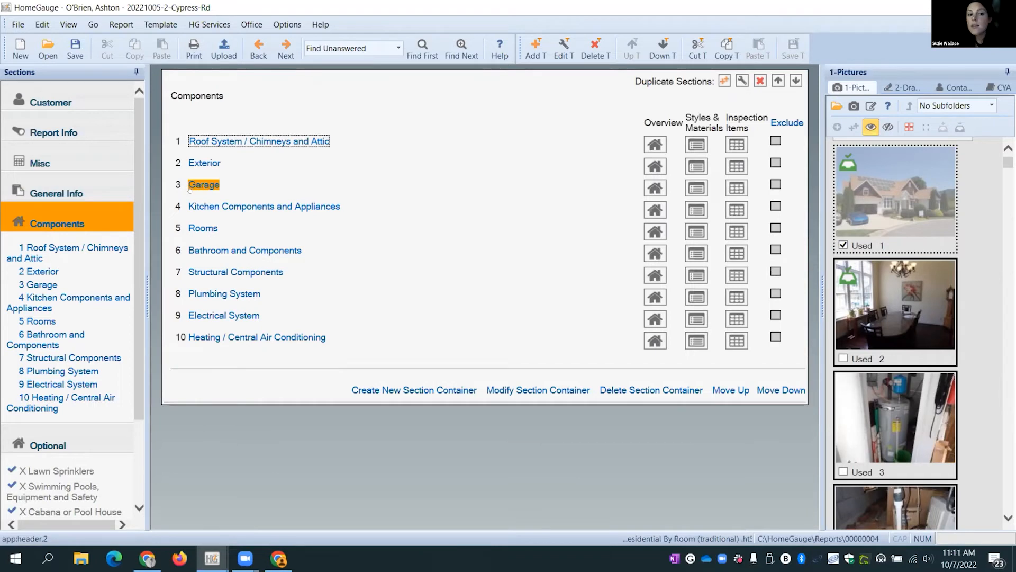
{"action": "left_click", "coordinate": [775, 188]}
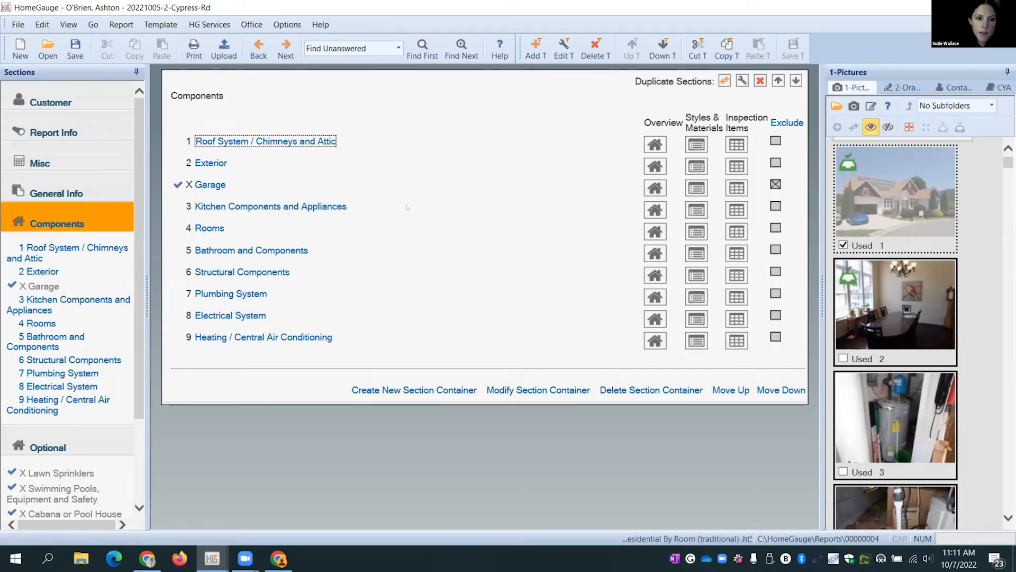
{"action": "left_click", "coordinate": [201, 231]}
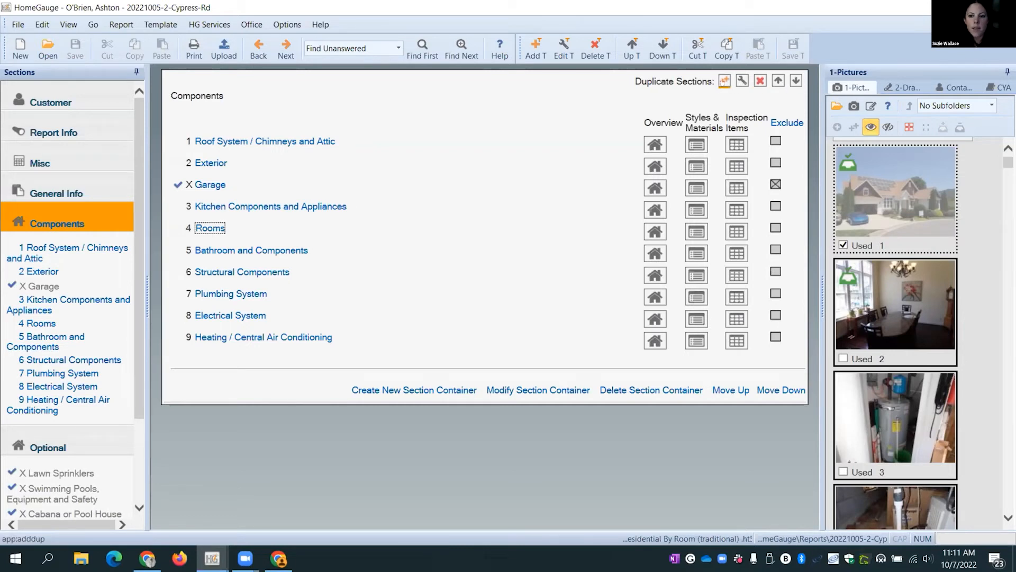
- Split Rooms into Living Room, Bedrooms, Dining Room and a typed 'Laundry' section
{"action": "left_click", "coordinate": [724, 81]}
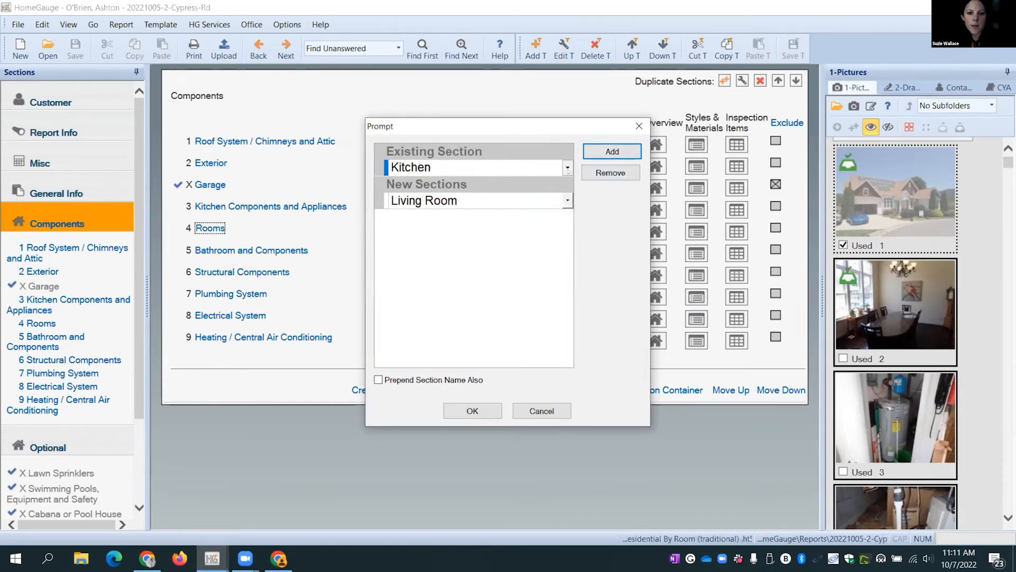
{"action": "left_click", "coordinate": [496, 167]}
{"action": "left_click", "coordinate": [443, 200]}
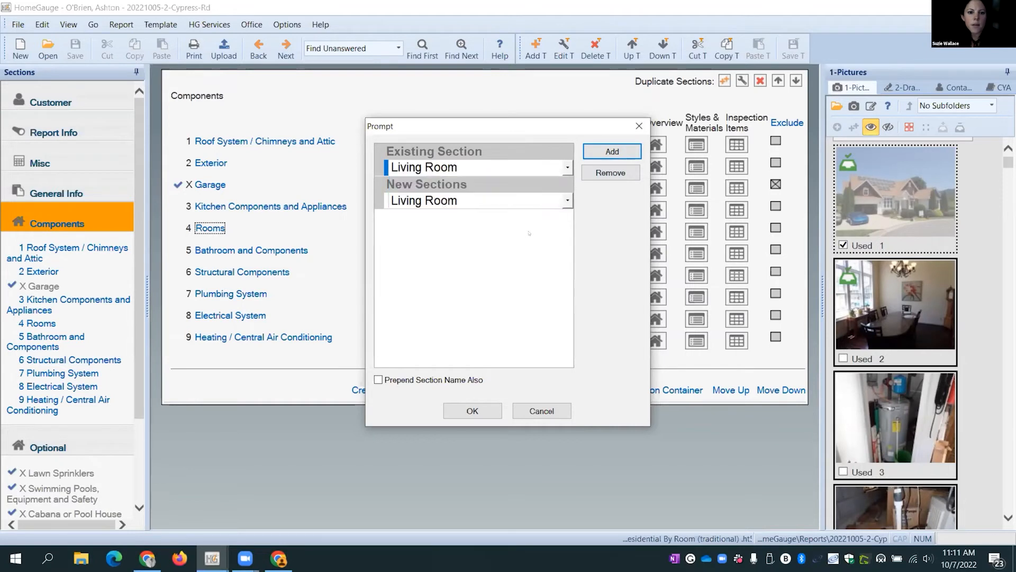
{"action": "left_click", "coordinate": [567, 203]}
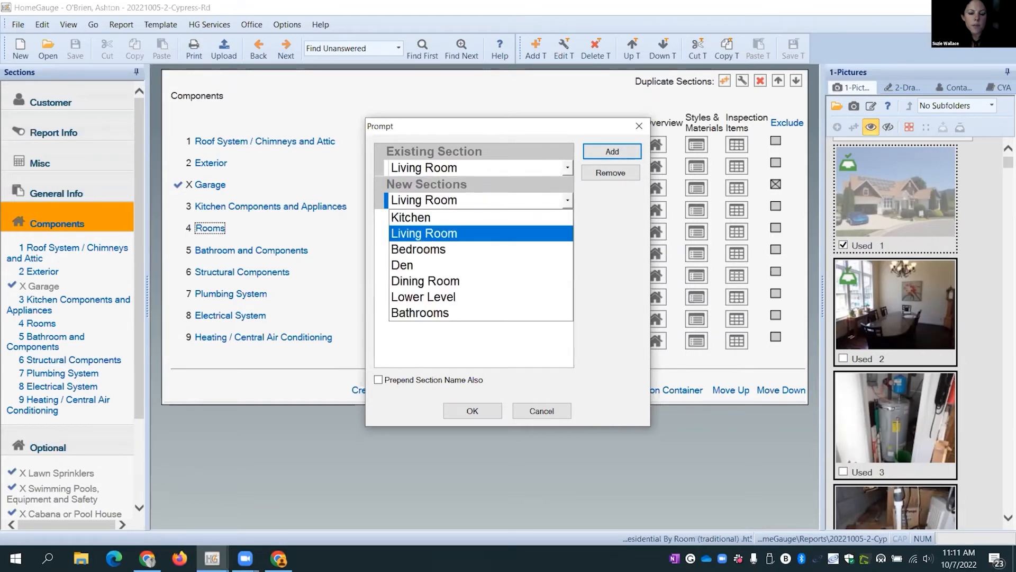
{"action": "left_click", "coordinate": [419, 253]}
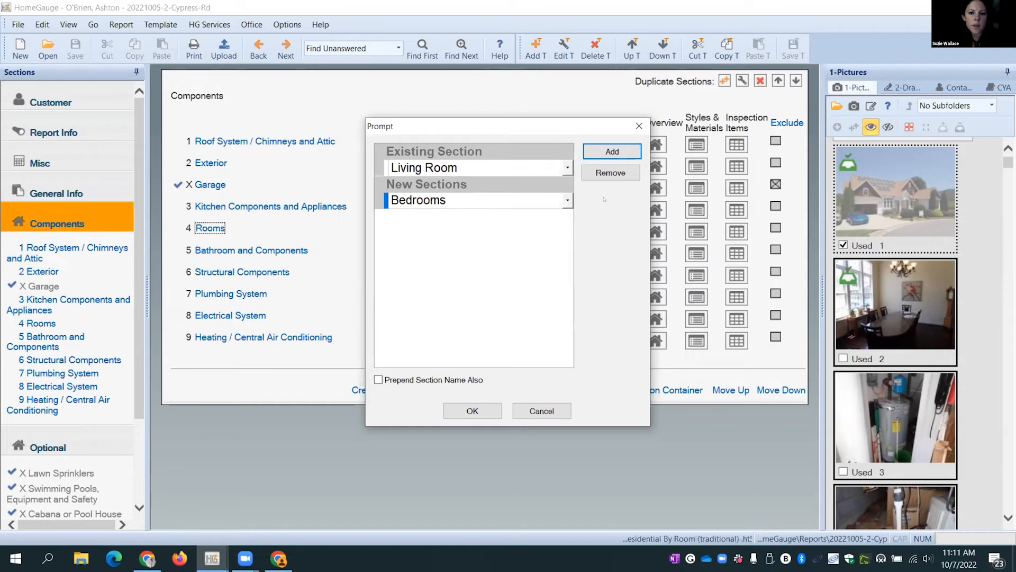
{"action": "left_click", "coordinate": [605, 151]}
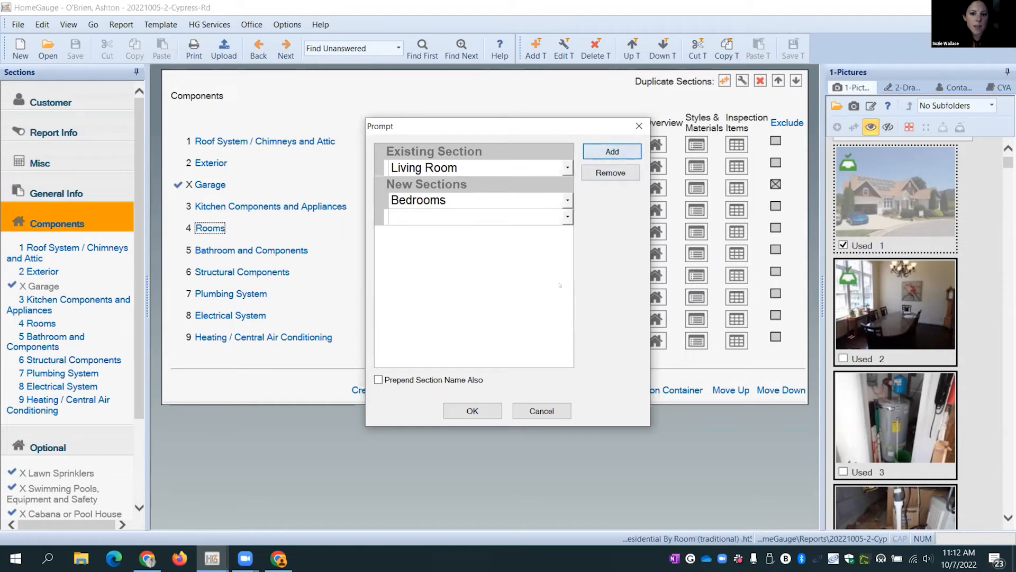
{"action": "left_click", "coordinate": [567, 217]}
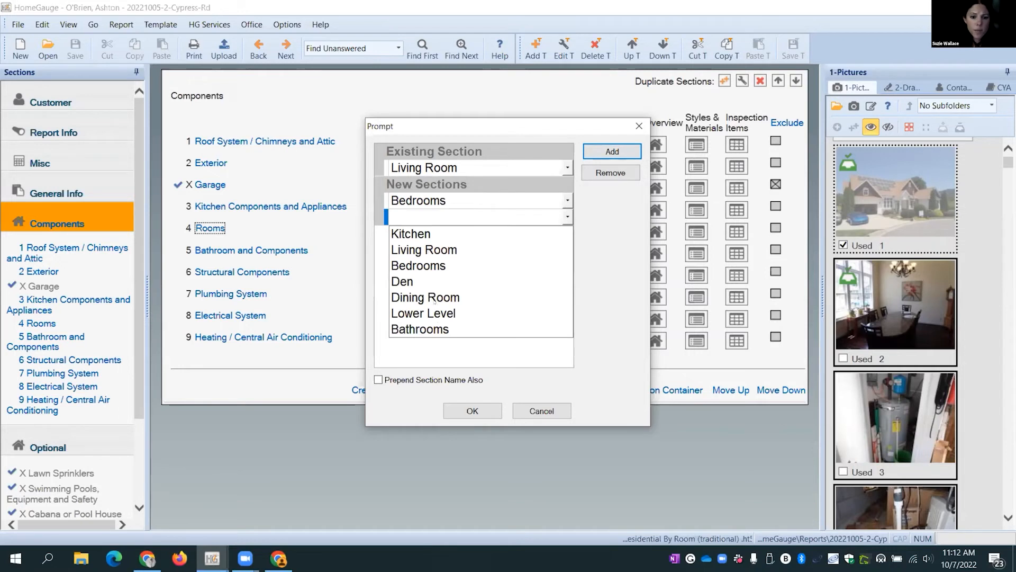
{"action": "left_click", "coordinate": [434, 298]}
{"action": "left_click", "coordinate": [597, 153]}
{"action": "left_click", "coordinate": [455, 232]}
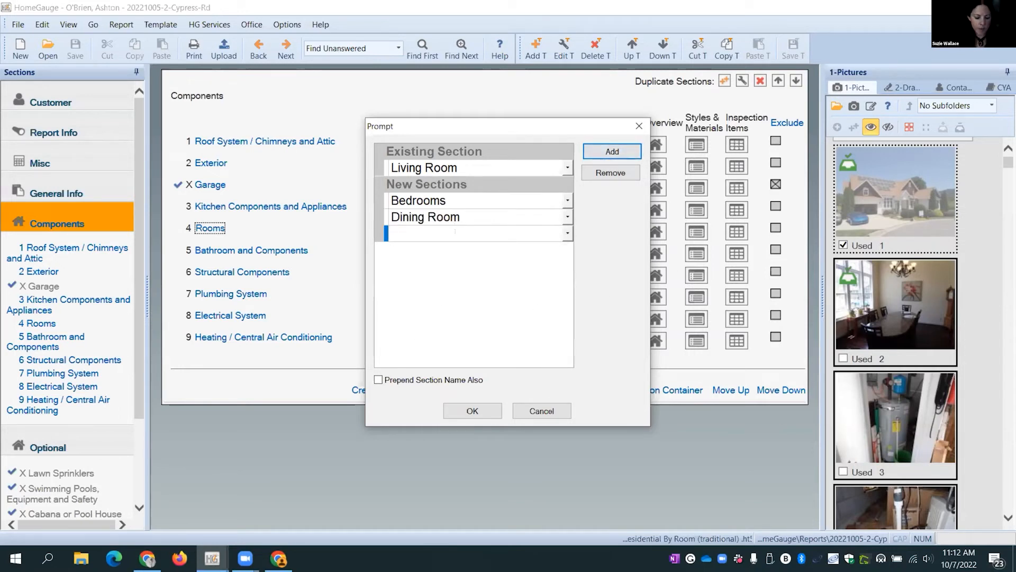
{"action": "type", "text": "L"}
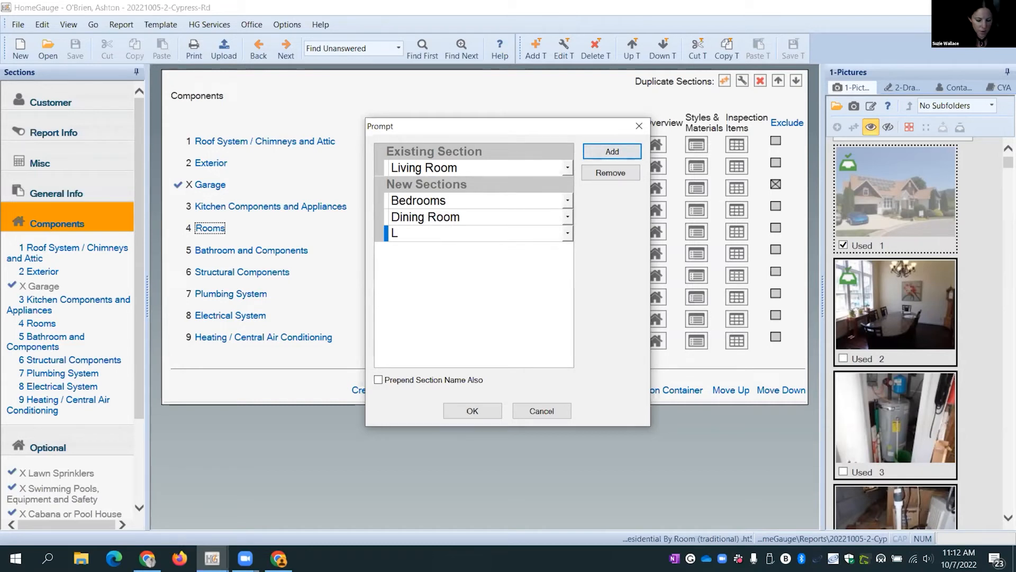
{"action": "type", "text": "aundry"}
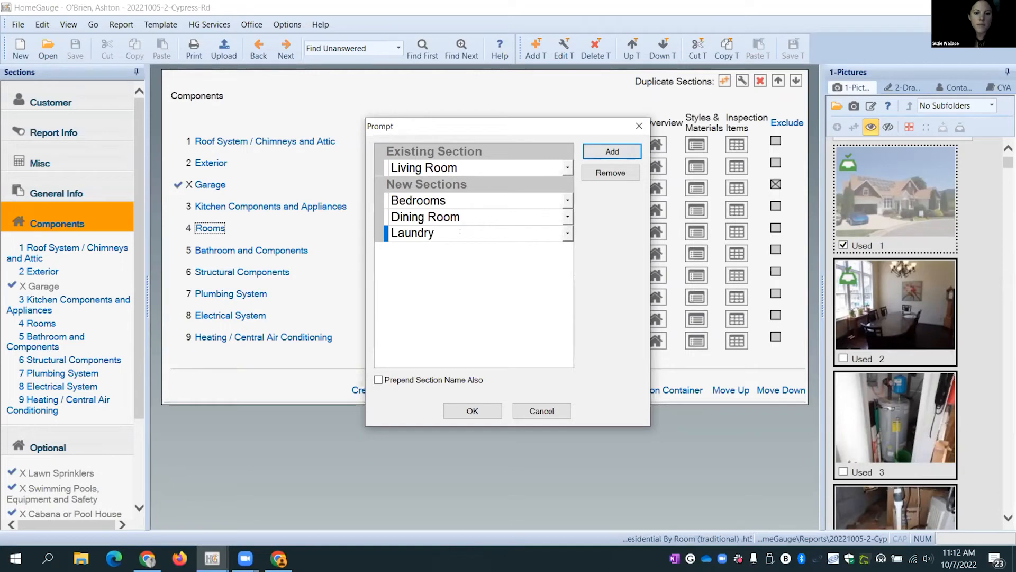
{"action": "left_click", "coordinate": [477, 416]}
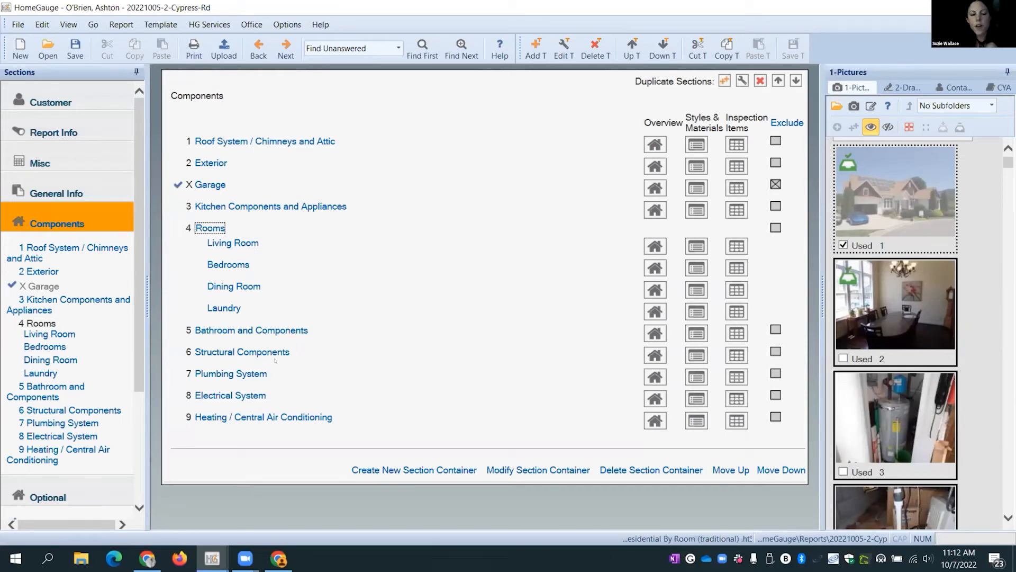
- Show the Roof System / Chimneys and Attic section's Overview introduction and footer text
{"action": "left_click", "coordinate": [62, 251]}
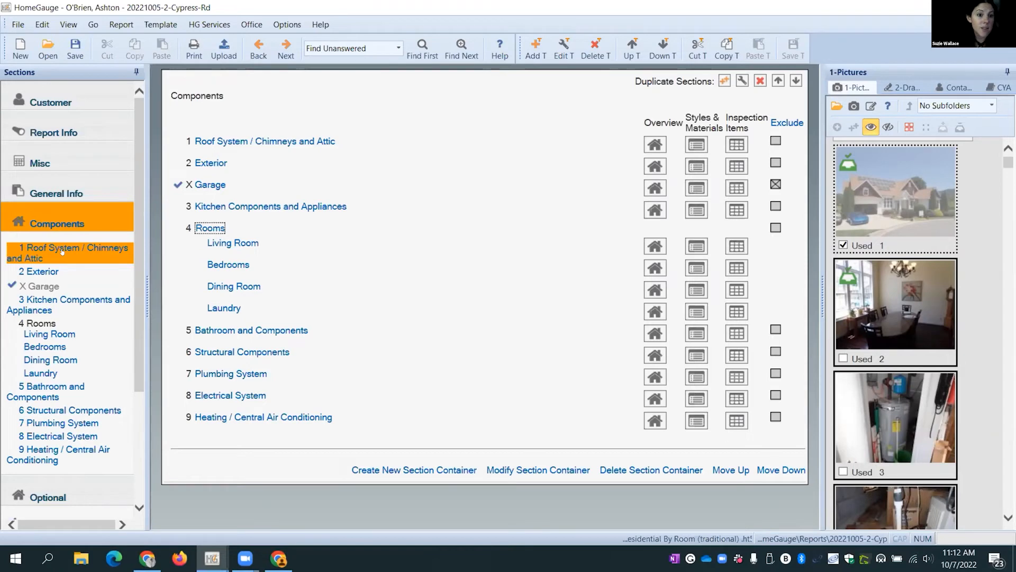
{"action": "left_click", "coordinate": [62, 251]}
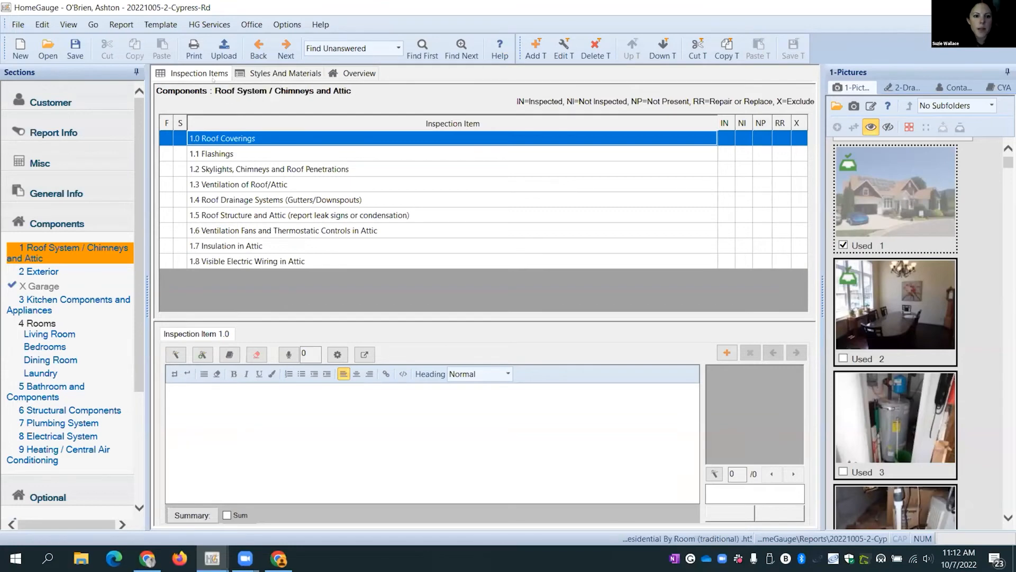
{"action": "left_click", "coordinate": [358, 77]}
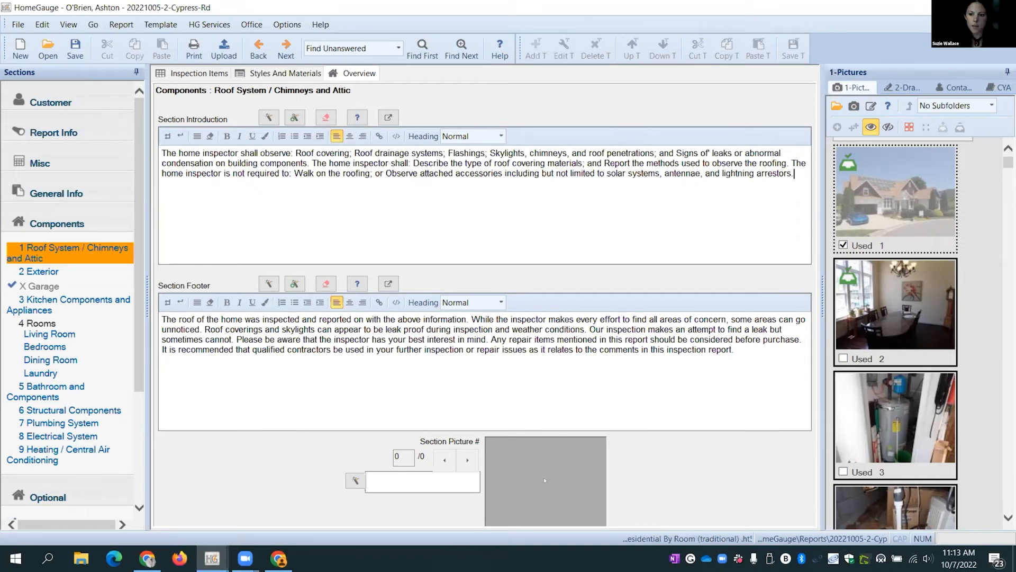
- Set photo 35 as the Roof System / Chimneys and Attic section picture
{"action": "scroll", "coordinate": [901, 284], "scroll_direction": "down", "scroll_amount": 10}
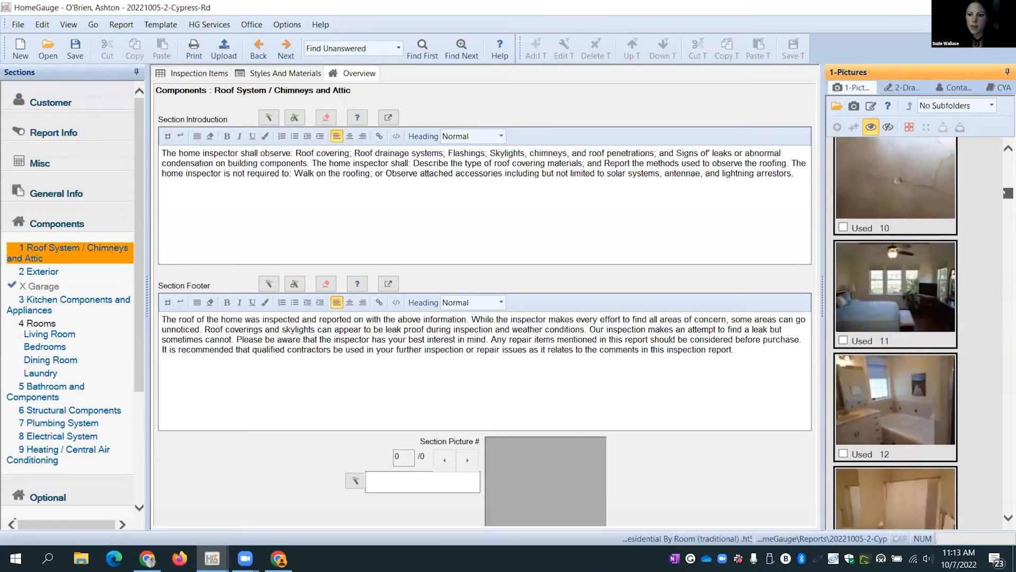
{"action": "scroll", "coordinate": [900, 283], "scroll_direction": "down", "scroll_amount": 8}
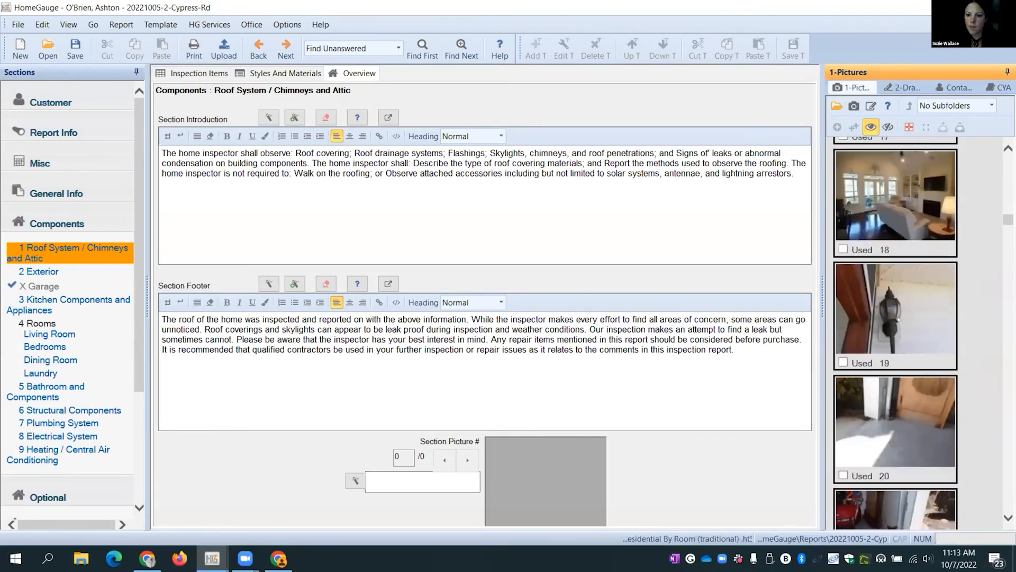
{"action": "scroll", "coordinate": [892, 361], "scroll_direction": "down", "scroll_amount": 7}
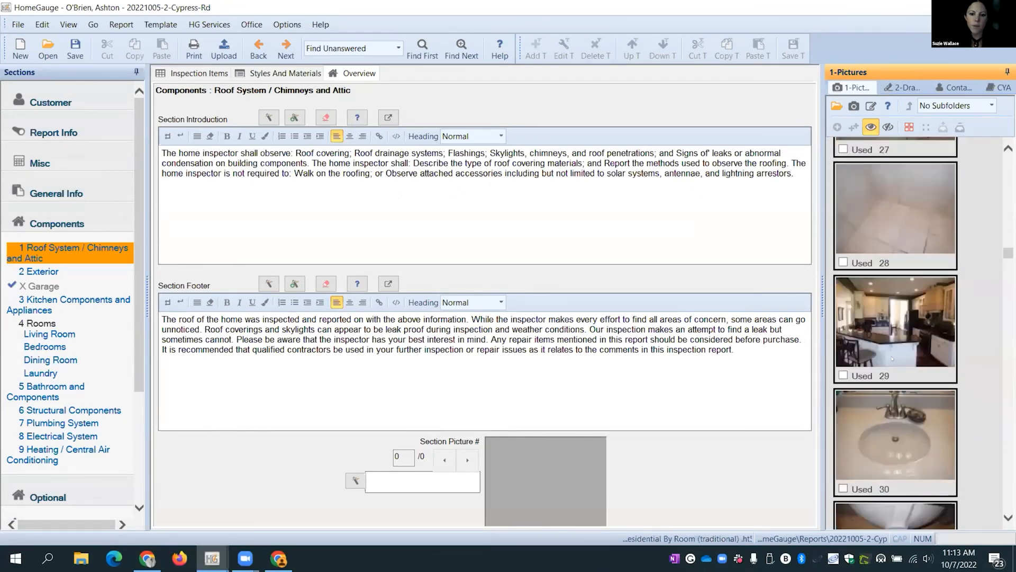
{"action": "left_click_drag", "start_coordinate": [902, 351], "coordinate": [578, 484]}
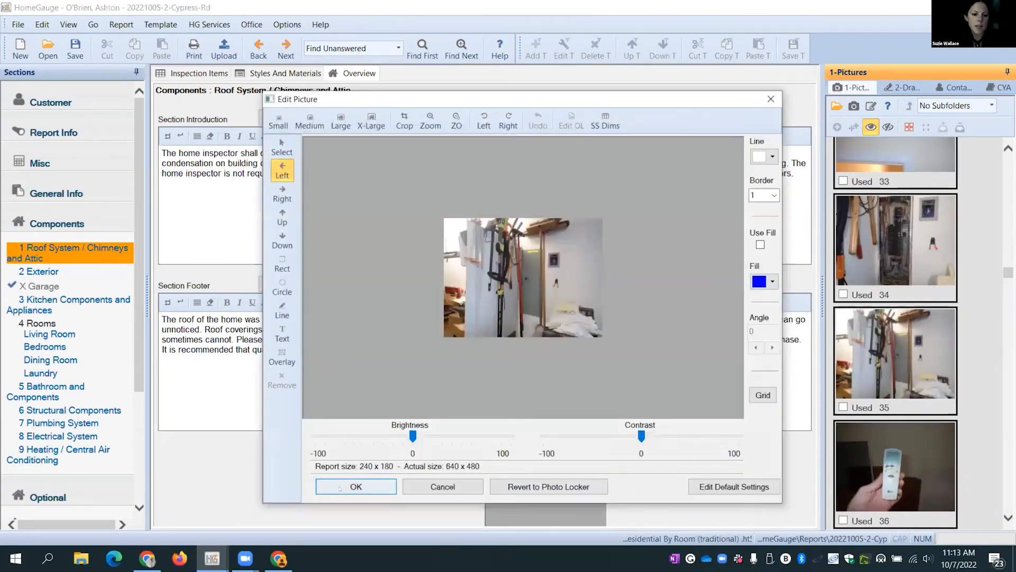
{"action": "left_click", "coordinate": [340, 488]}
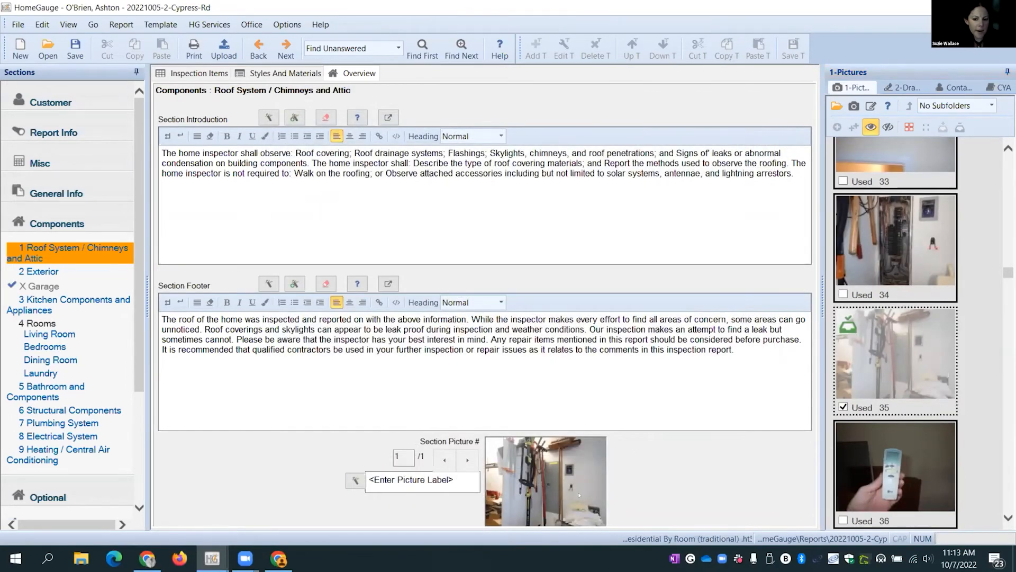
{"action": "left_click", "coordinate": [400, 486]}
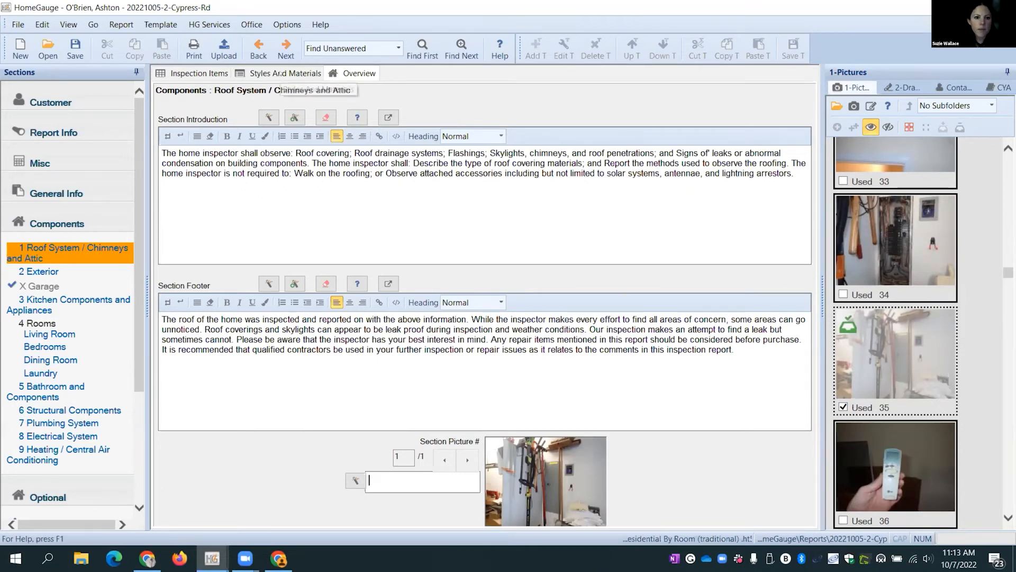
{"action": "left_click", "coordinate": [285, 74]}
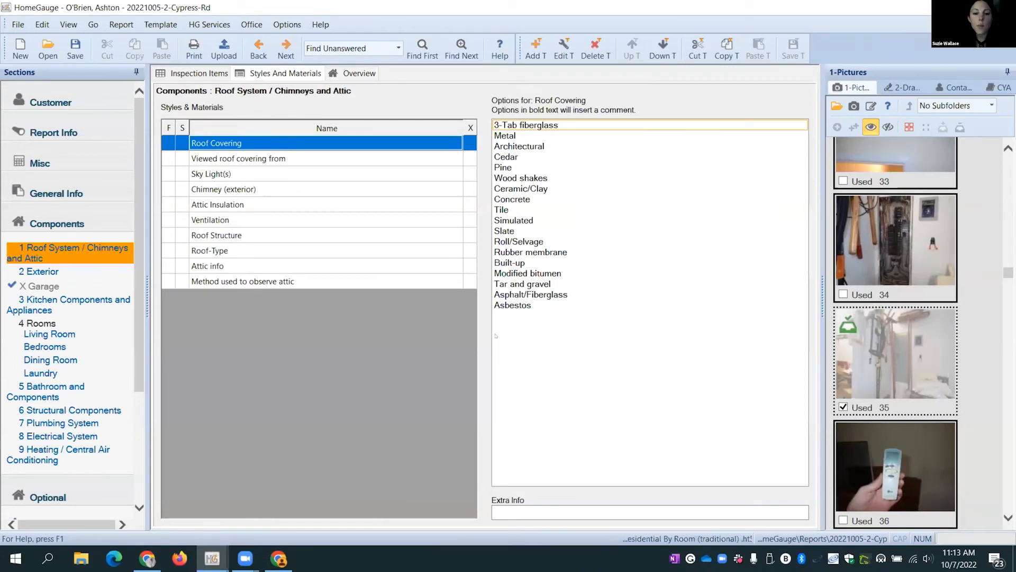
- Record the roof covering as Metal and Tile in Styles And Materials
{"action": "left_click", "coordinate": [214, 147]}
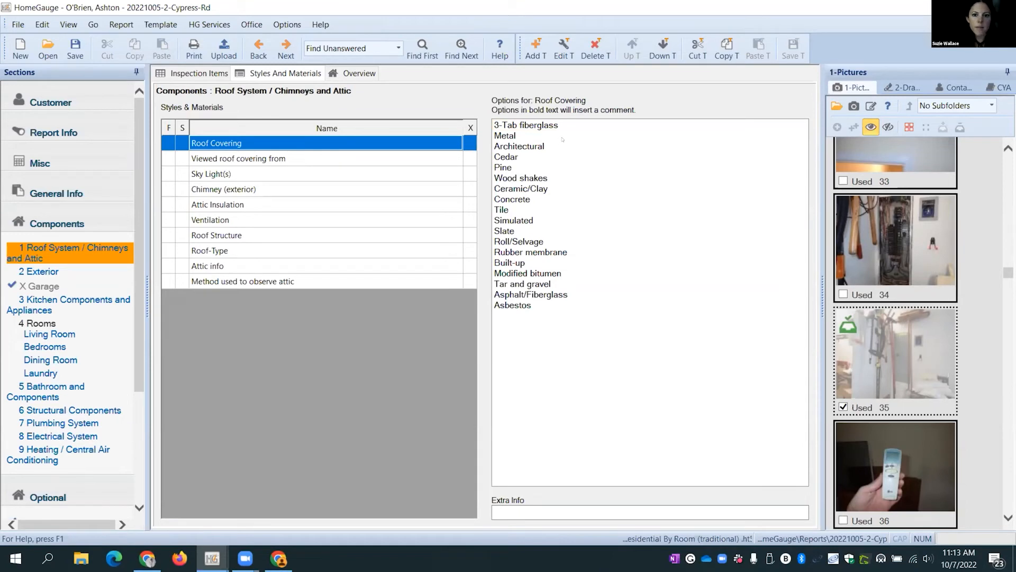
{"action": "left_click", "coordinate": [506, 136]}
{"action": "left_click", "coordinate": [513, 200]}
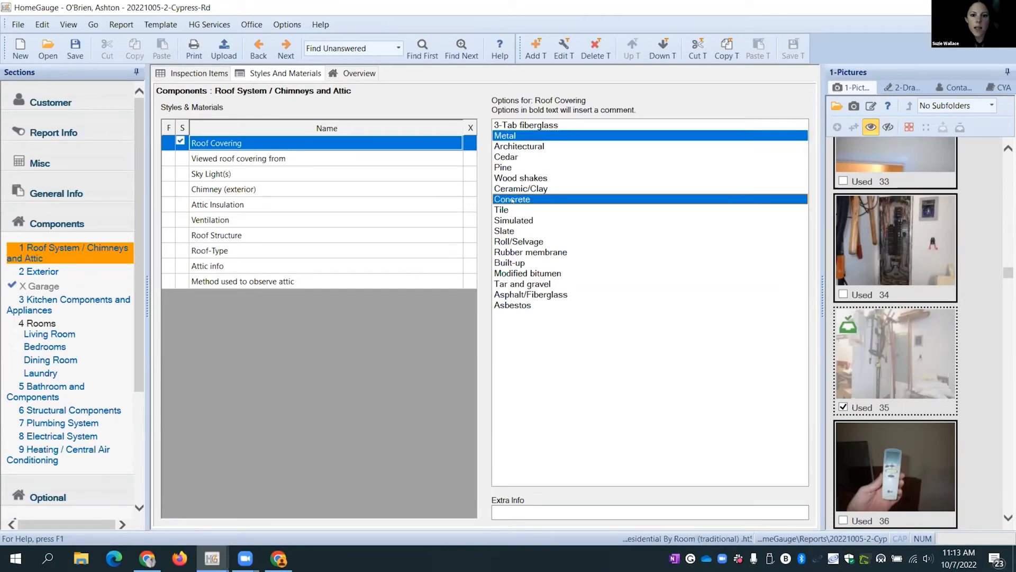
{"action": "left_click", "coordinate": [506, 209]}
{"action": "left_click", "coordinate": [508, 200]}
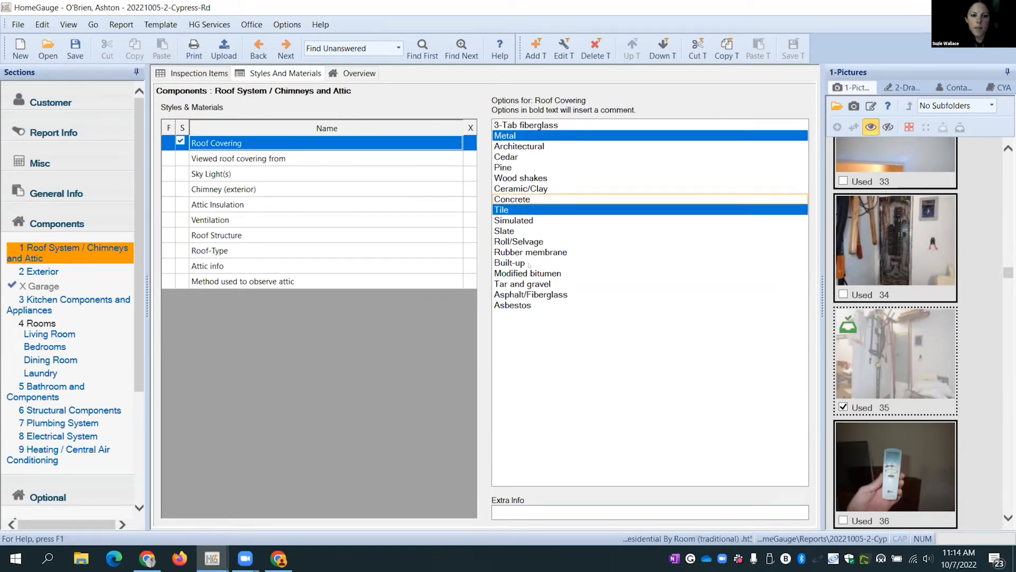
- Record the roof as viewed from Ground and Ladder, and exclude the exterior chimney entry
{"action": "left_click", "coordinate": [256, 160]}
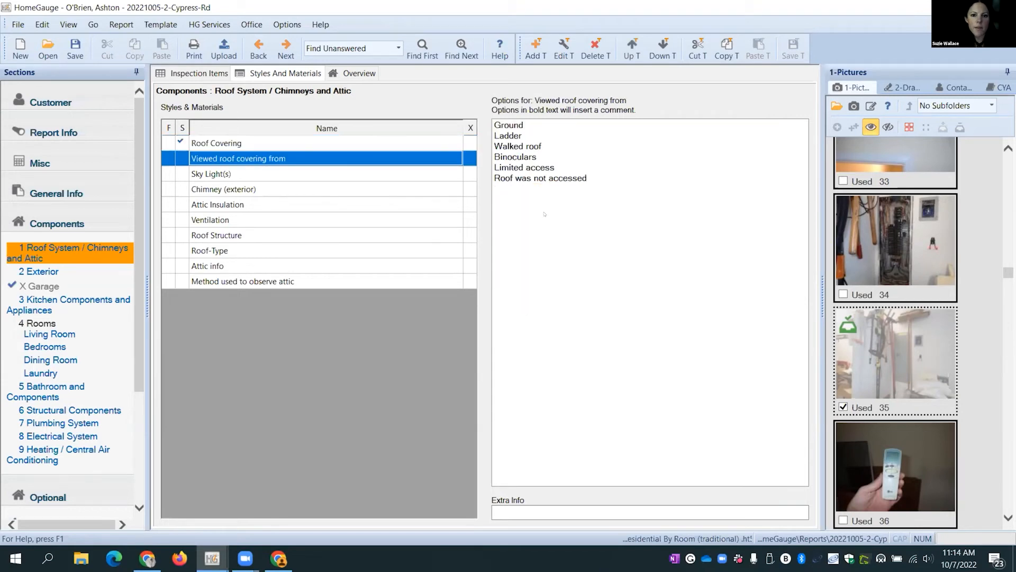
{"action": "left_click", "coordinate": [509, 125]}
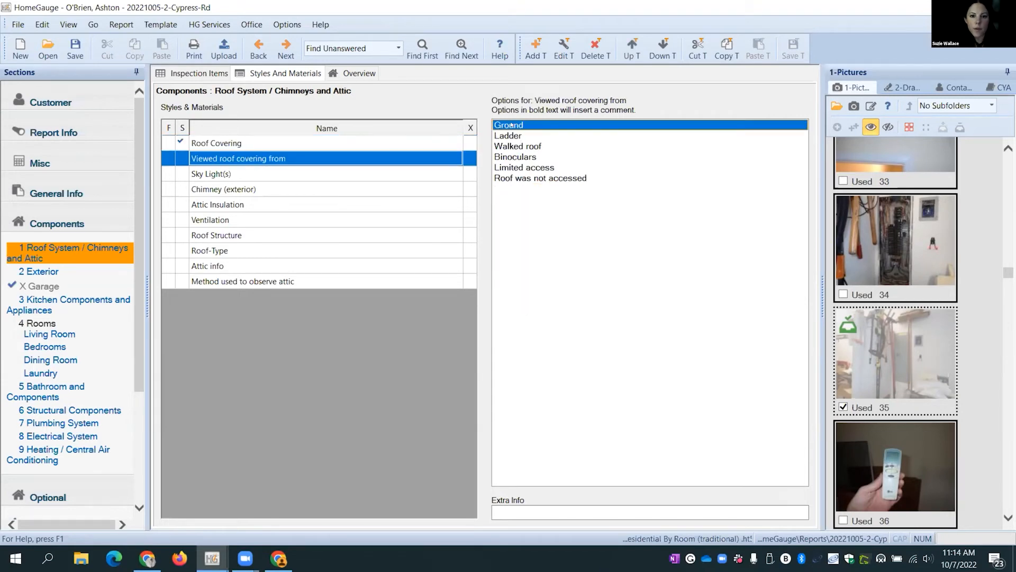
{"action": "left_click", "coordinate": [509, 135]}
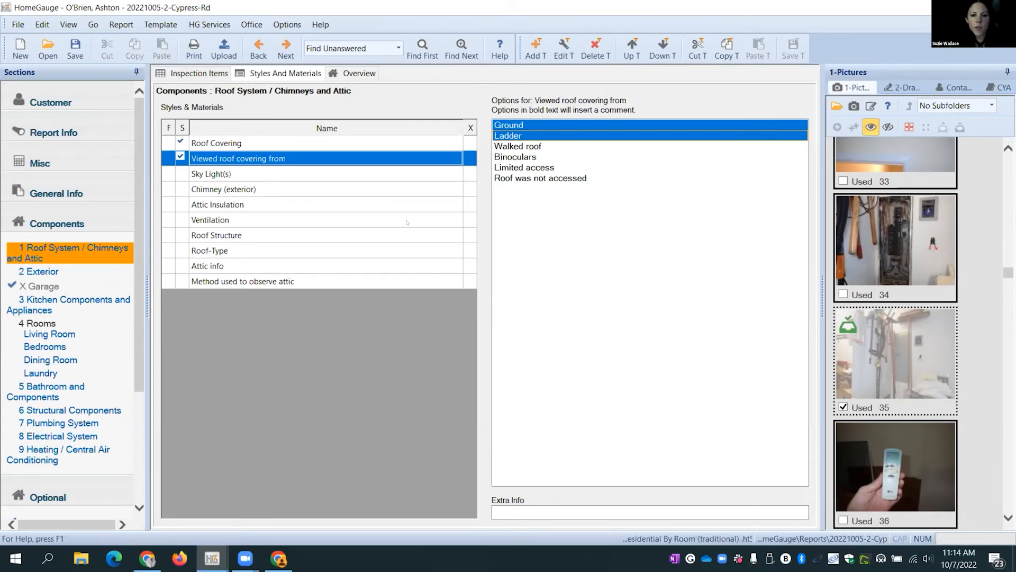
{"action": "left_click", "coordinate": [469, 190]}
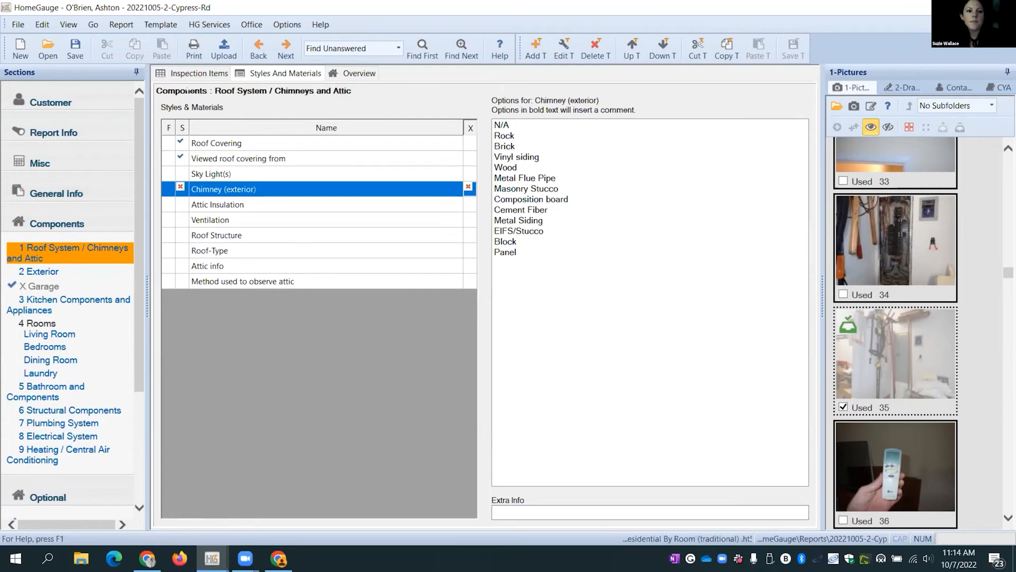
{"action": "left_click", "coordinate": [200, 73]}
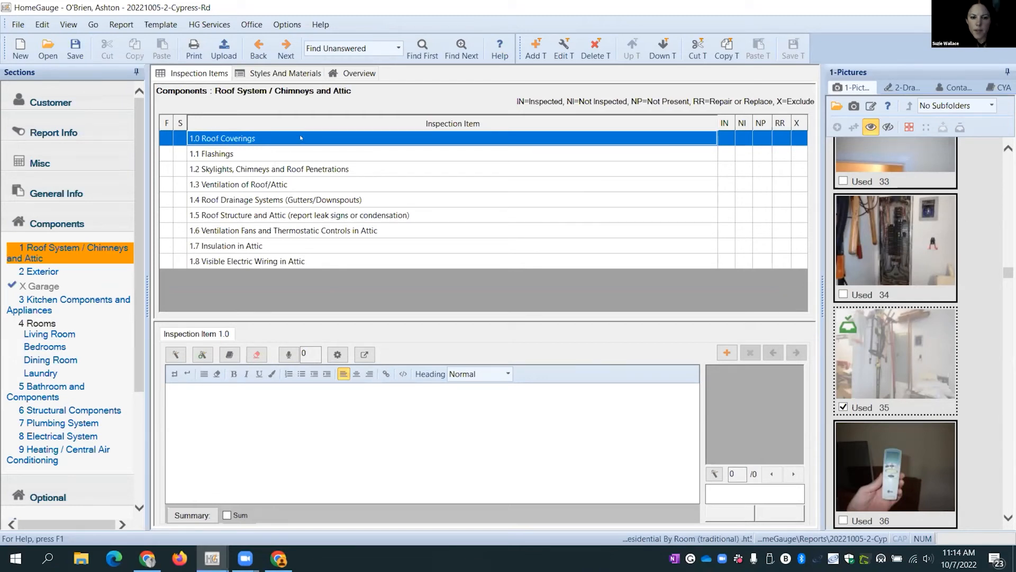
- Mark roof items 1.0 Roof Coverings through 1.3 Ventilation as Inspected
{"action": "left_click", "coordinate": [724, 138]}
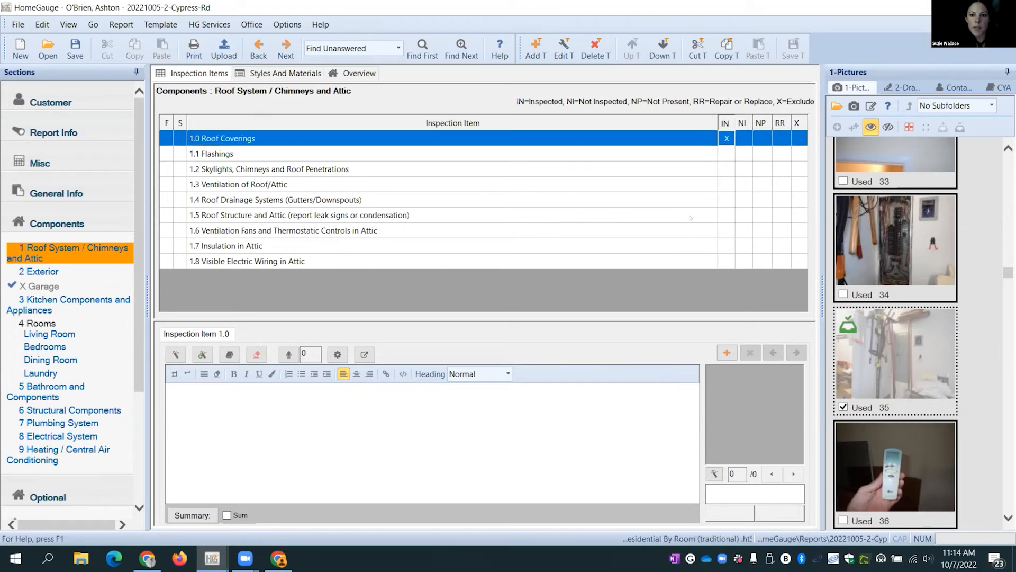
{"action": "left_click", "coordinate": [614, 158]}
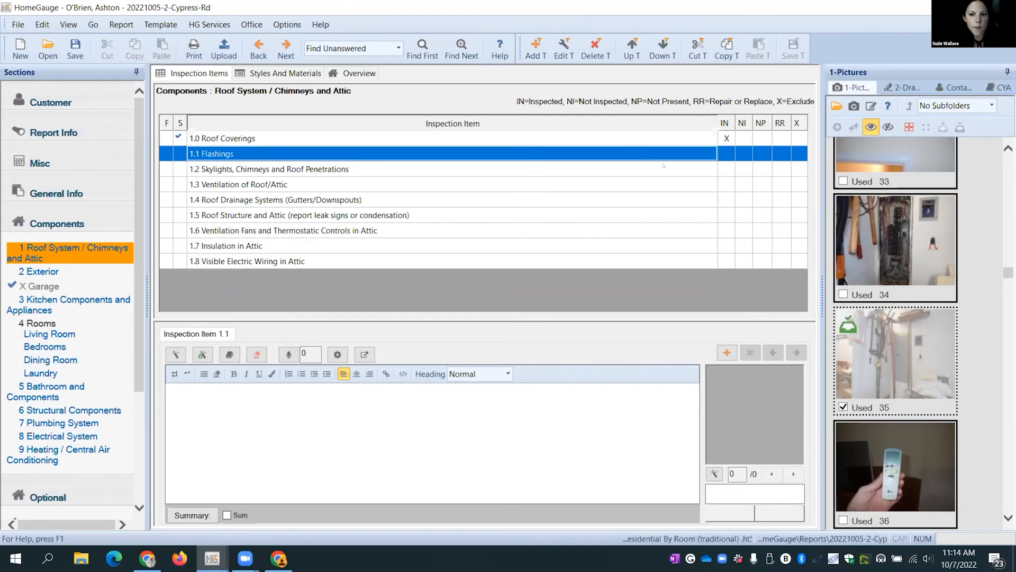
{"action": "left_click", "coordinate": [728, 154]}
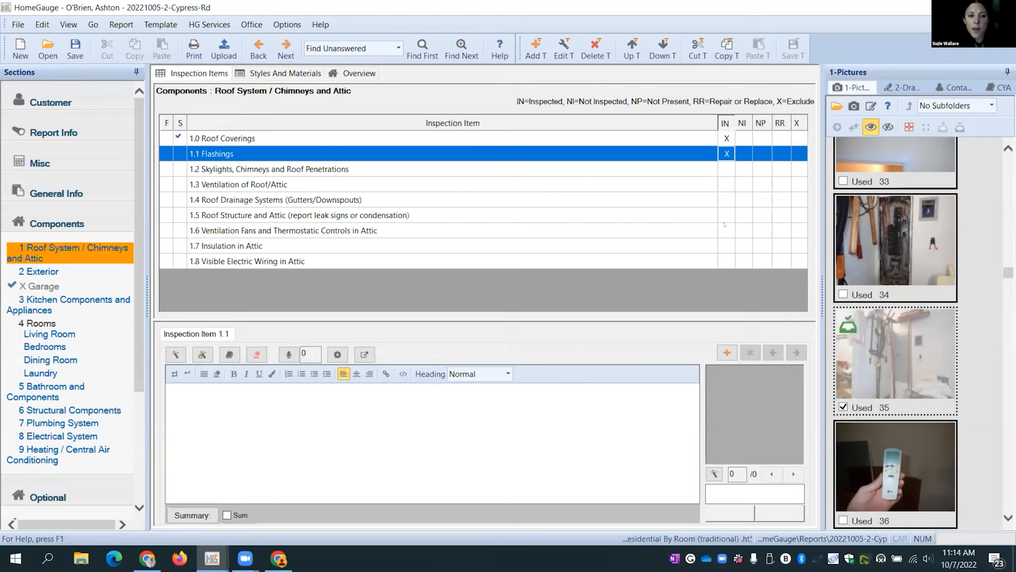
{"action": "left_click", "coordinate": [721, 171]}
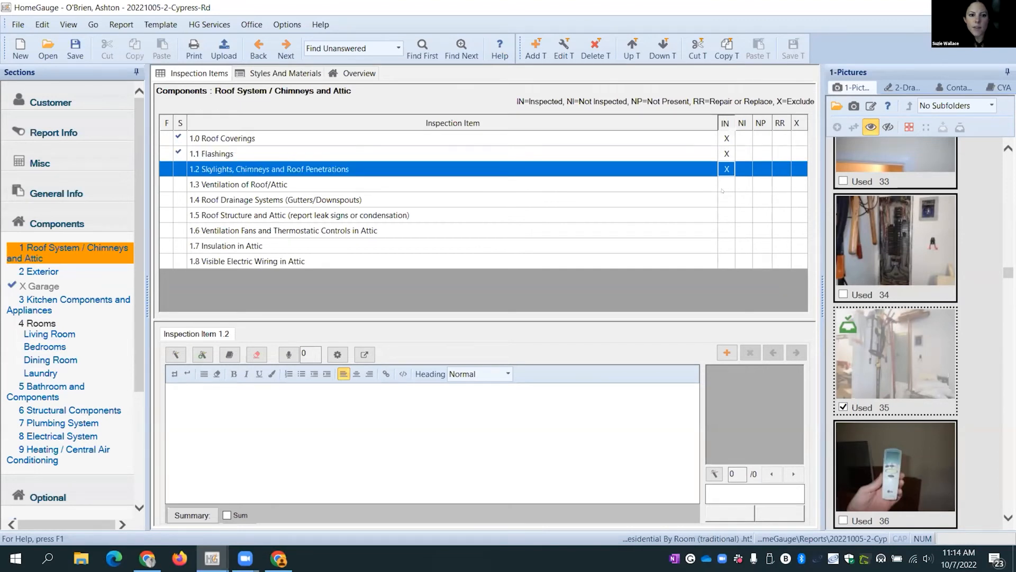
{"action": "left_click", "coordinate": [725, 200]}
{"action": "left_click", "coordinate": [723, 188]}
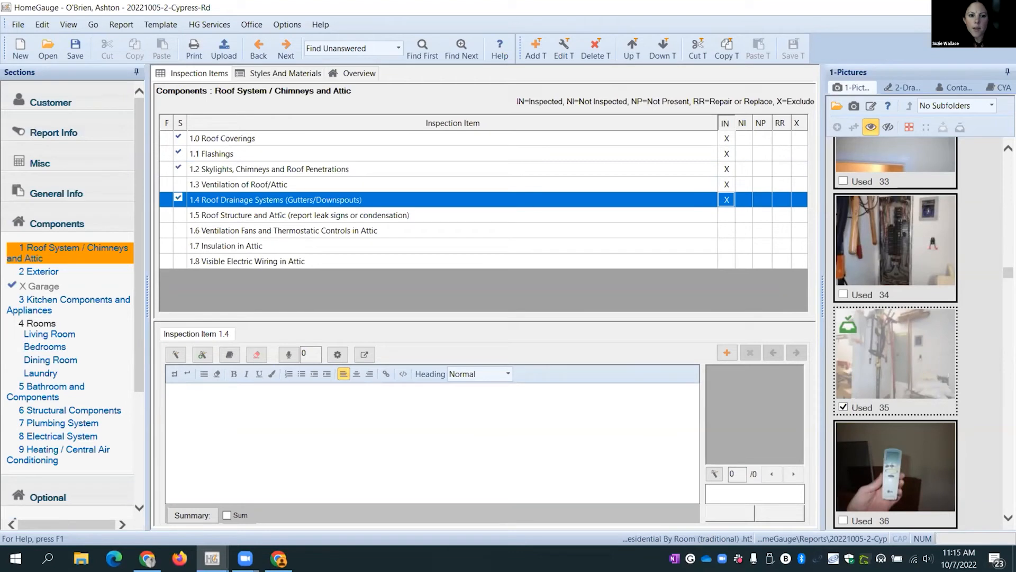
- Clear Inspected on 1.4 Roof Drainage Systems and flag it Repair or Replace
{"action": "left_click", "coordinate": [725, 199]}
{"action": "left_click", "coordinate": [368, 200]}
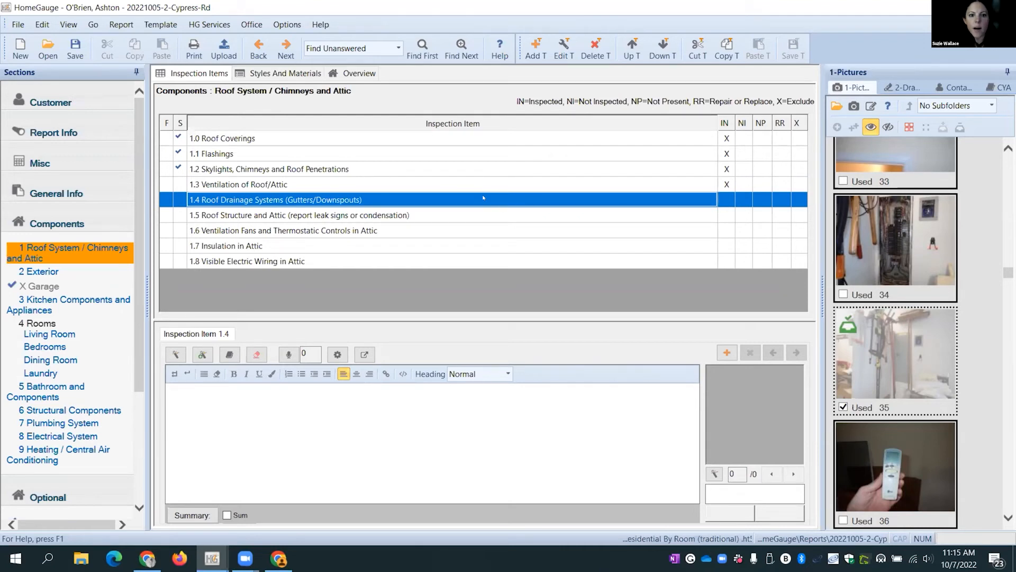
{"action": "left_click", "coordinate": [781, 200]}
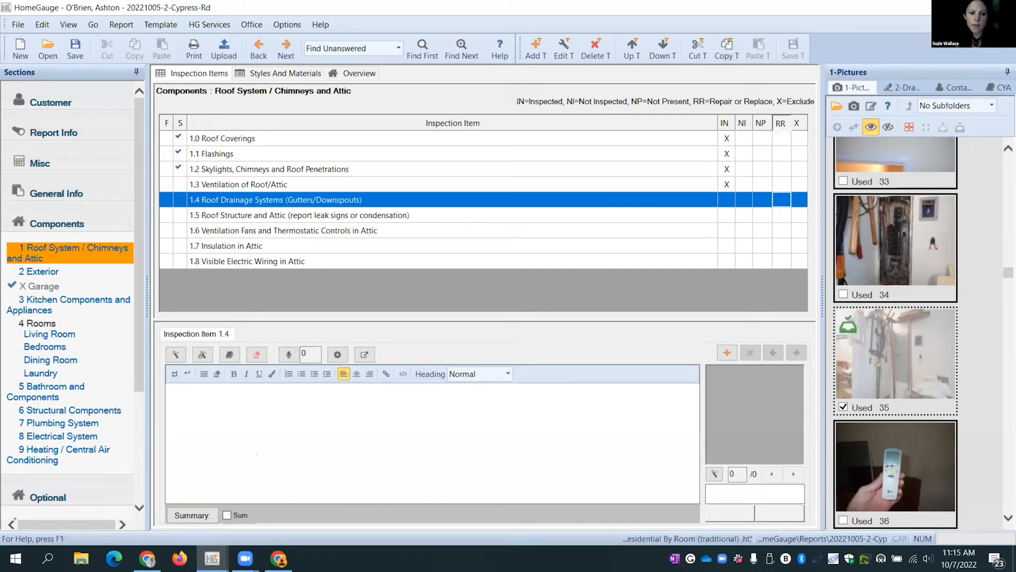
{"action": "left_click", "coordinate": [781, 199]}
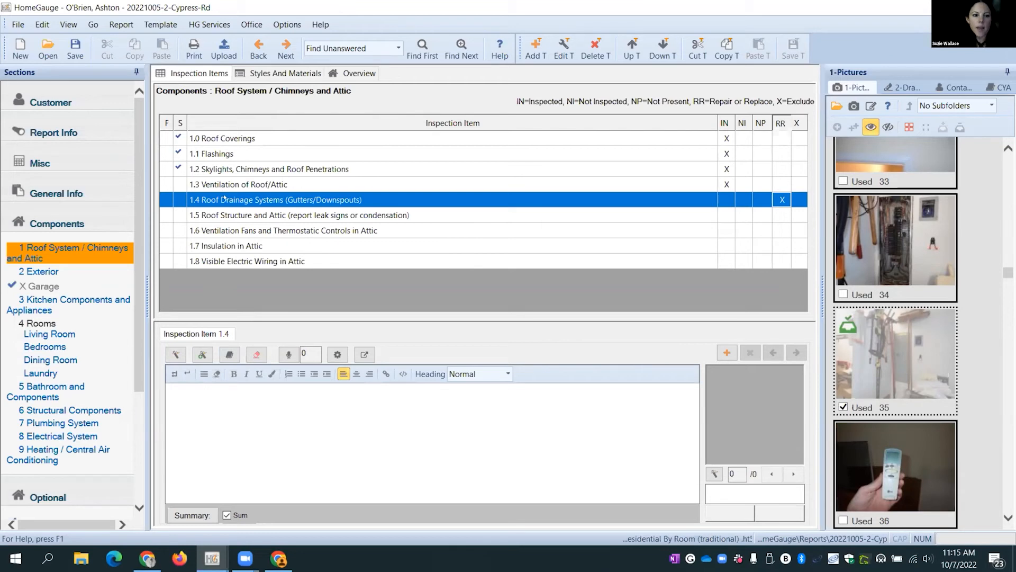
- Insert the 'Gutters appear intact no rain' comment into item 1.4 Roof Drainage Systems
{"action": "double_click", "coordinate": [248, 201]}
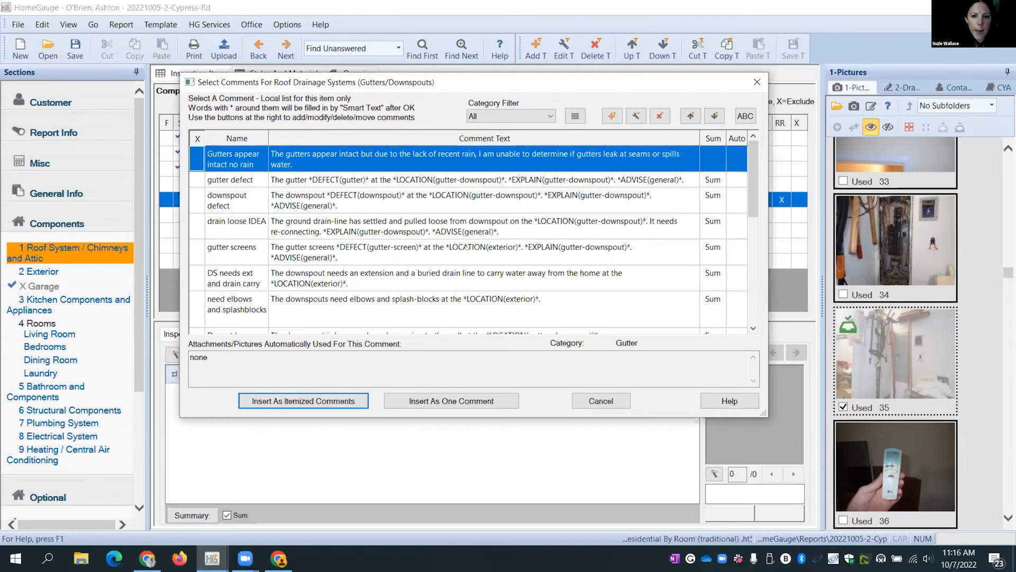
{"action": "scroll", "coordinate": [332, 244], "scroll_direction": "down", "scroll_amount": 1}
{"action": "scroll", "coordinate": [307, 260], "scroll_direction": "down", "scroll_amount": 1}
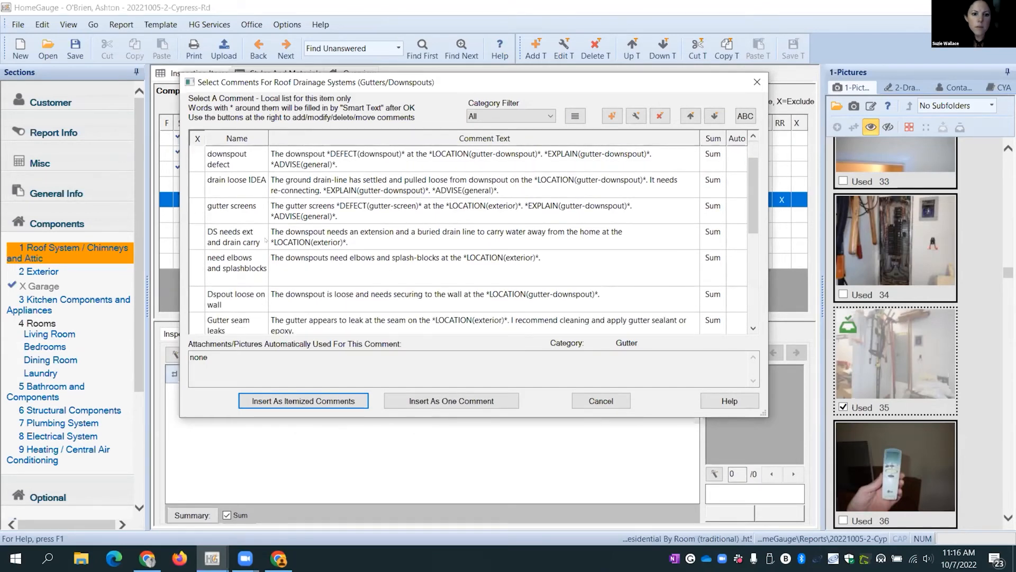
{"action": "scroll", "coordinate": [196, 234], "scroll_direction": "up", "scroll_amount": 2}
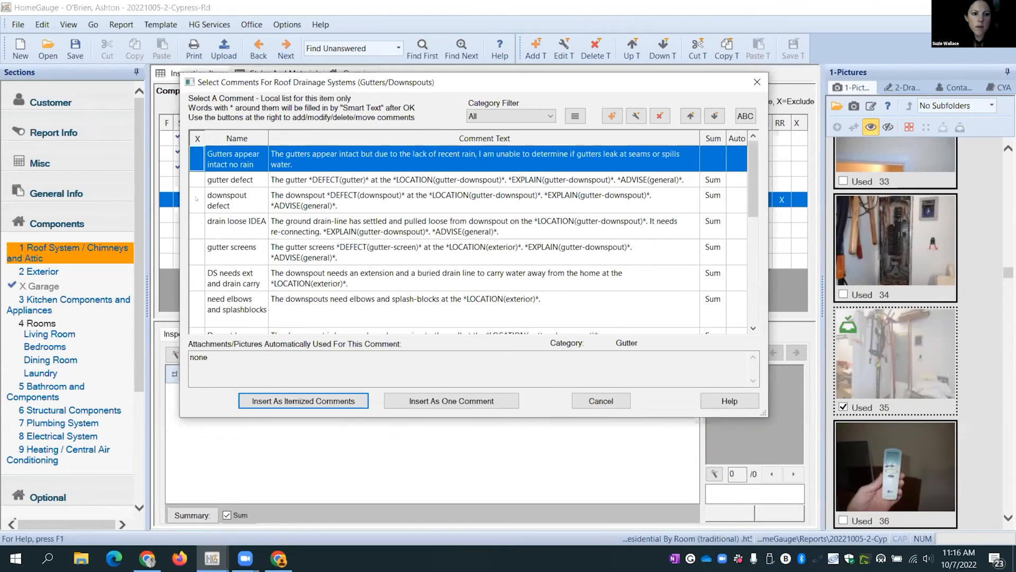
{"action": "scroll", "coordinate": [298, 242], "scroll_direction": "down", "scroll_amount": 1}
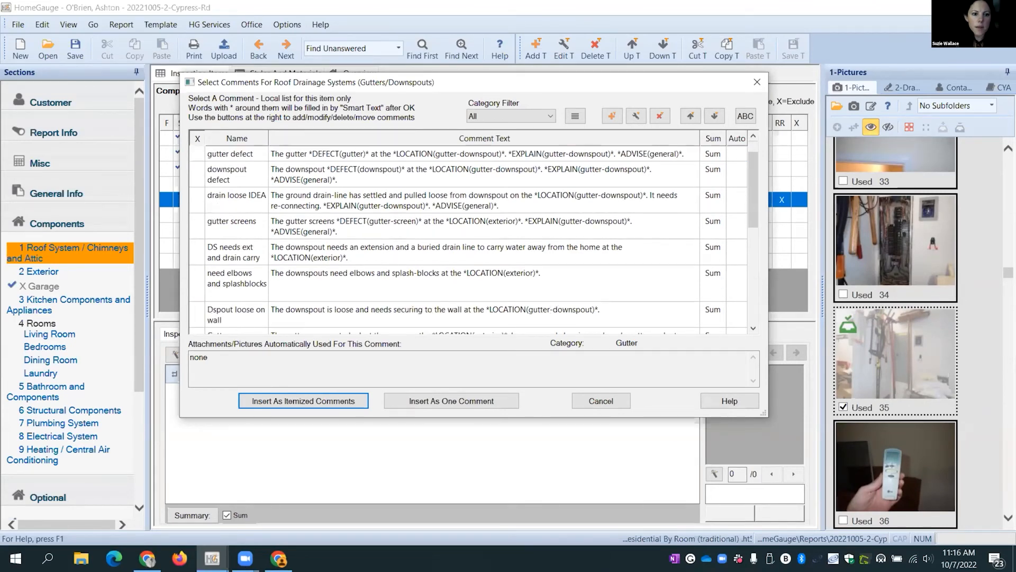
{"action": "scroll", "coordinate": [292, 259], "scroll_direction": "down", "scroll_amount": 2}
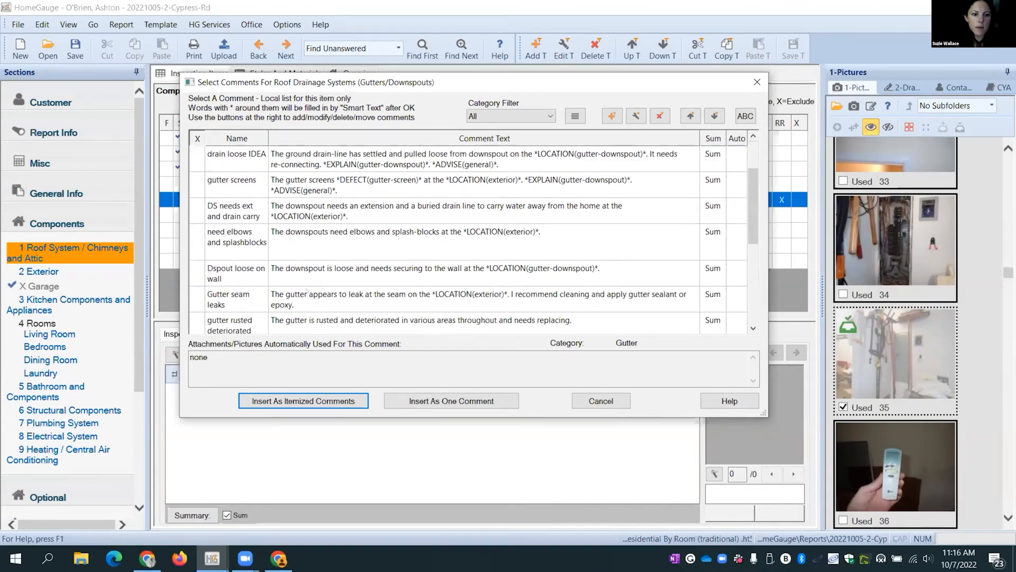
{"action": "scroll", "coordinate": [307, 291], "scroll_direction": "down", "scroll_amount": 5}
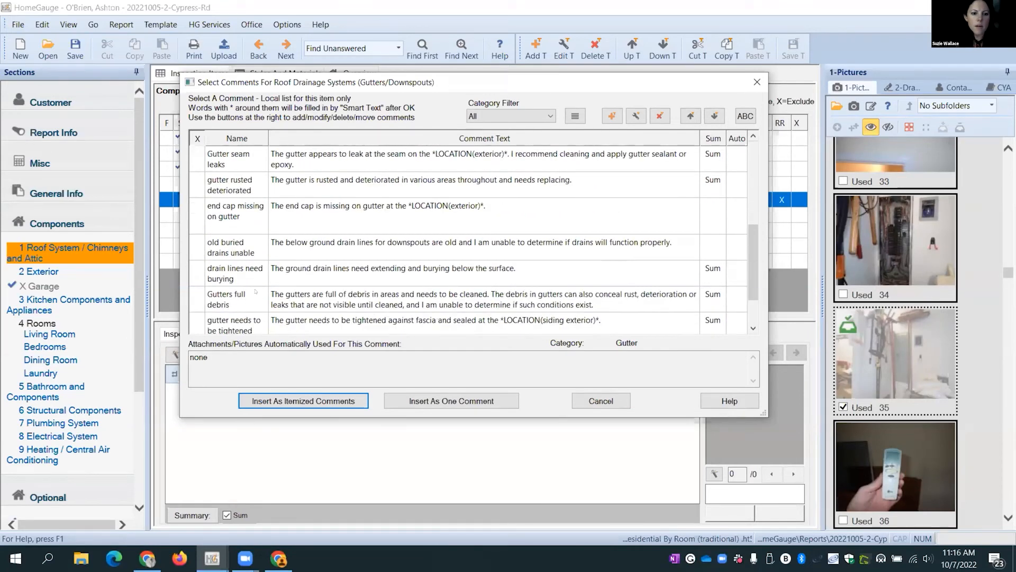
{"action": "scroll", "coordinate": [255, 291], "scroll_direction": "up", "scroll_amount": 5}
{"action": "scroll", "coordinate": [249, 244], "scroll_direction": "up", "scroll_amount": 3}
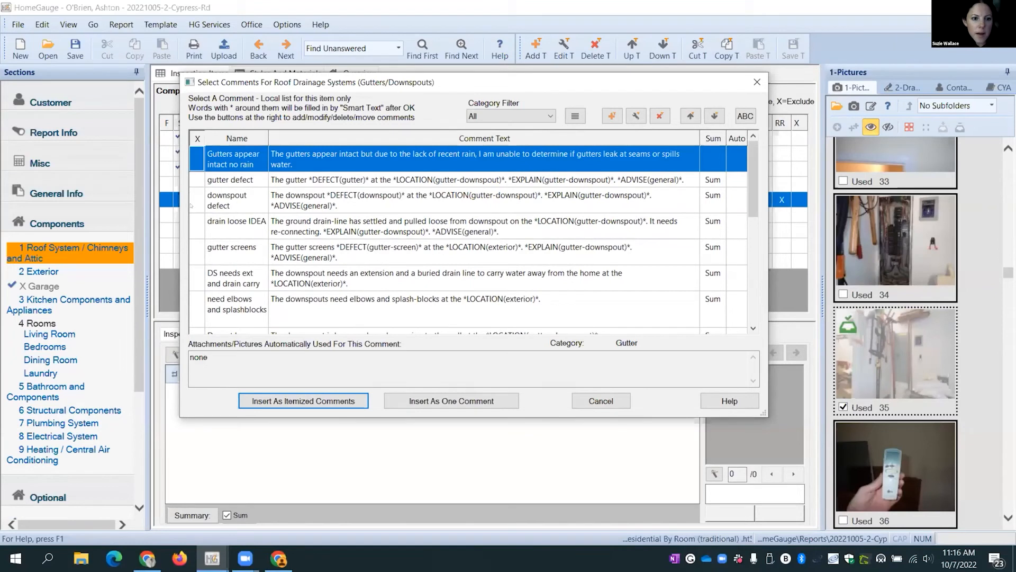
{"action": "left_click", "coordinate": [197, 156]}
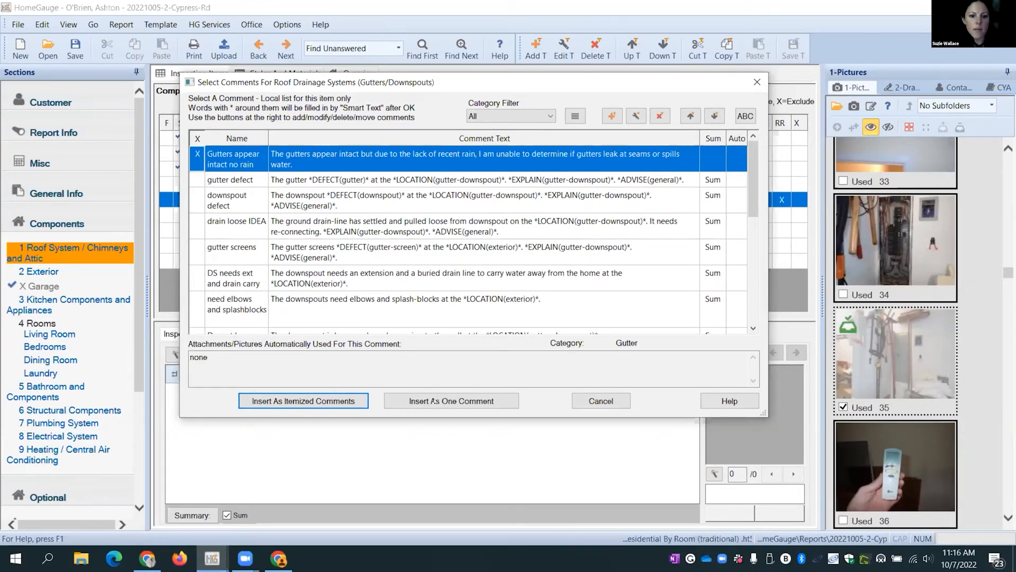
{"action": "left_click", "coordinate": [427, 402]}
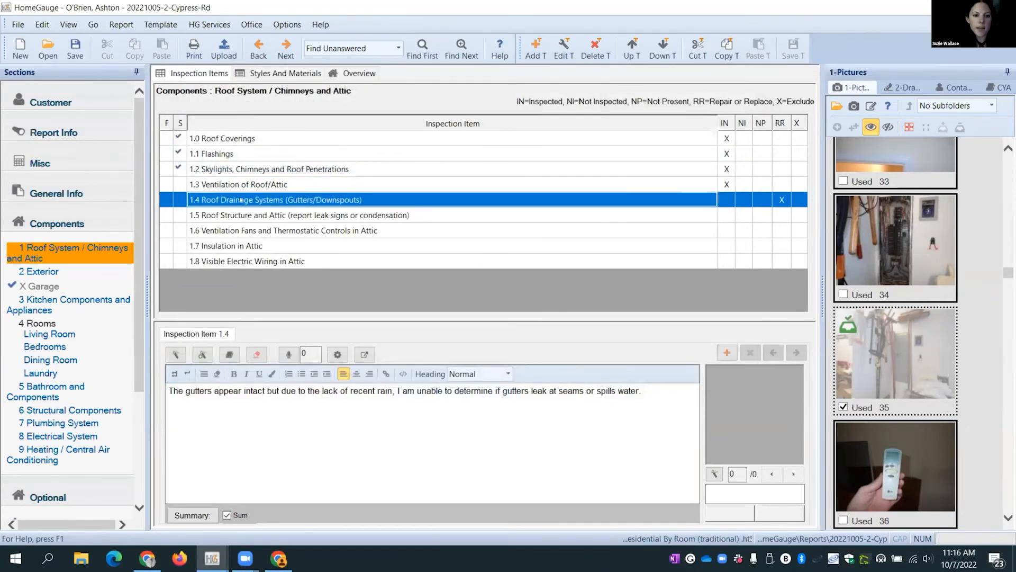
{"action": "double_click", "coordinate": [241, 200]}
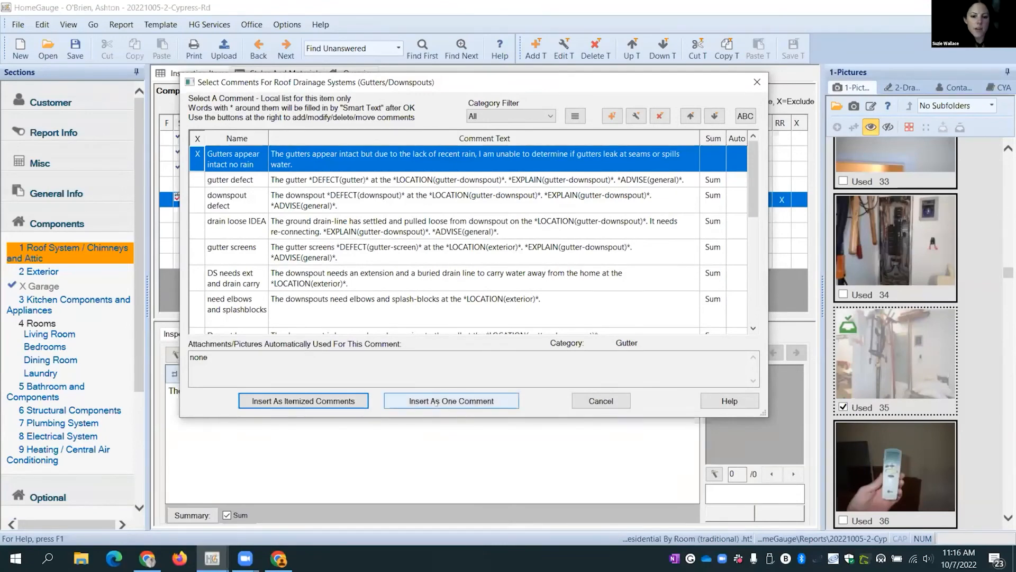
{"action": "left_click", "coordinate": [433, 402]}
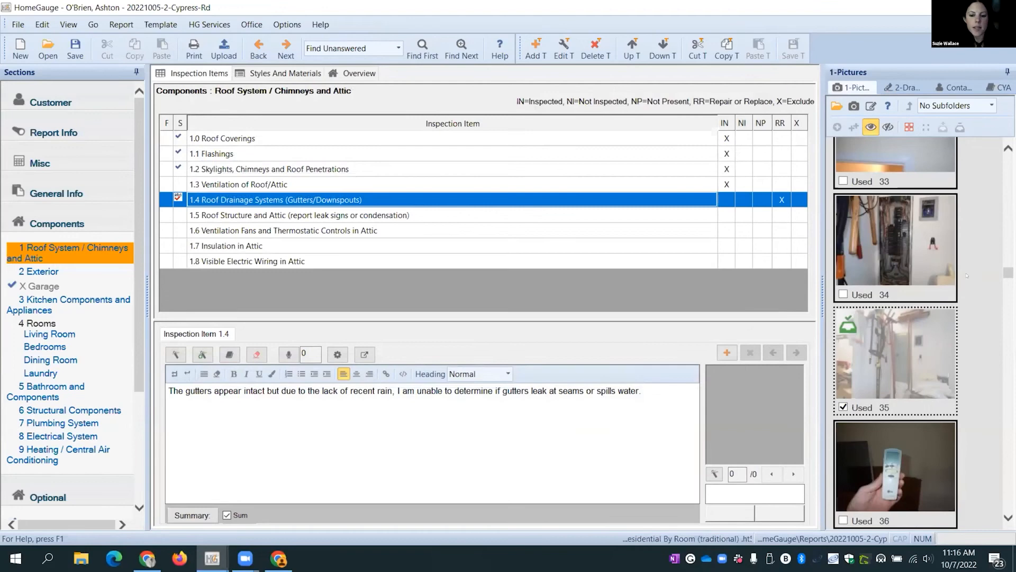
- Select downspout photos 48 and 49 together in the Pictures panel
{"action": "left_click_drag", "start_coordinate": [1009, 273], "coordinate": [1009, 162]}
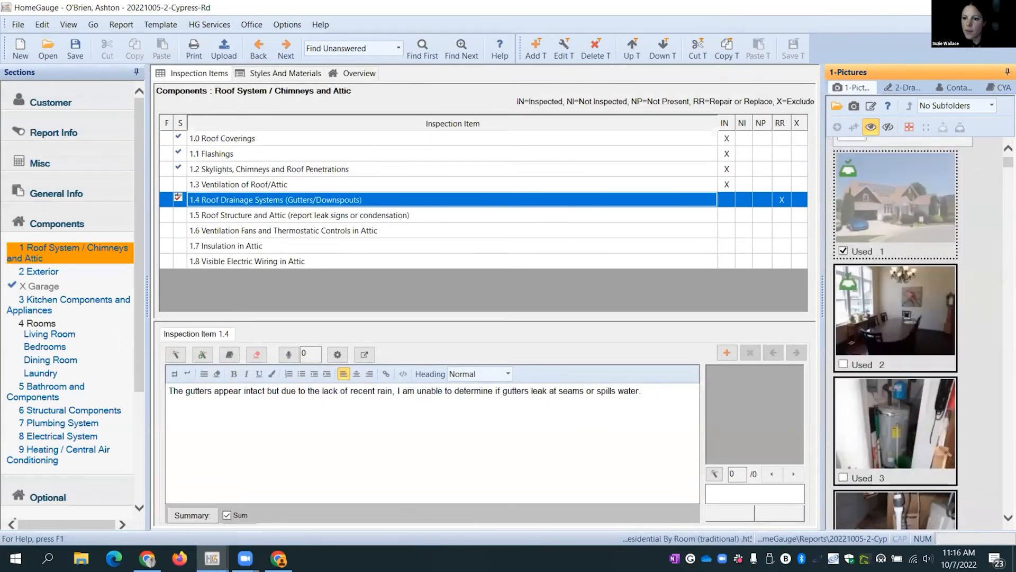
{"action": "scroll", "coordinate": [918, 307], "scroll_direction": "down", "scroll_amount": 5}
{"action": "scroll", "coordinate": [918, 307], "scroll_direction": "down", "scroll_amount": 12}
{"action": "scroll", "coordinate": [916, 332], "scroll_direction": "down", "scroll_amount": 5}
{"action": "scroll", "coordinate": [916, 333], "scroll_direction": "down", "scroll_amount": 9}
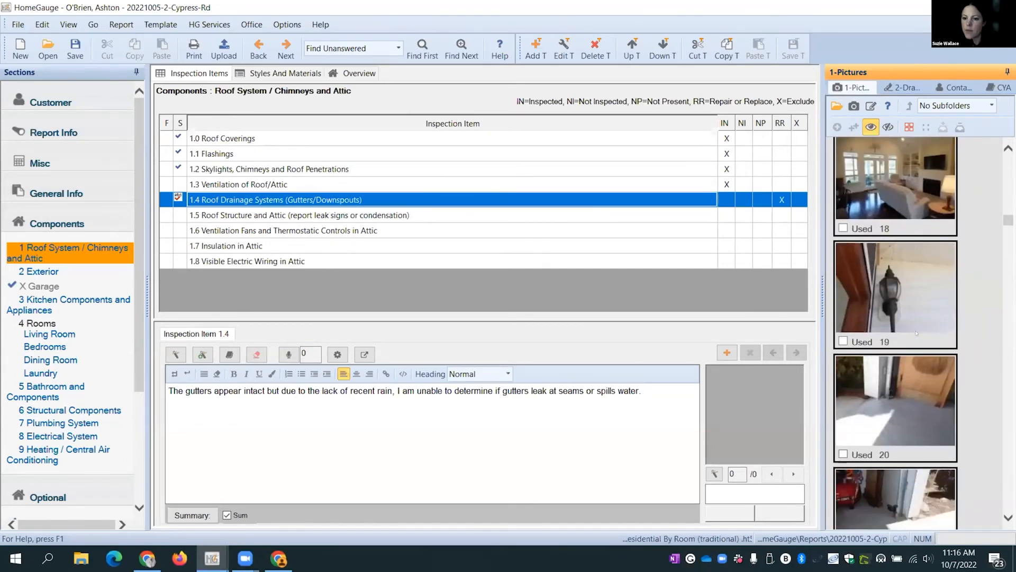
{"action": "left_click", "coordinate": [898, 393]}
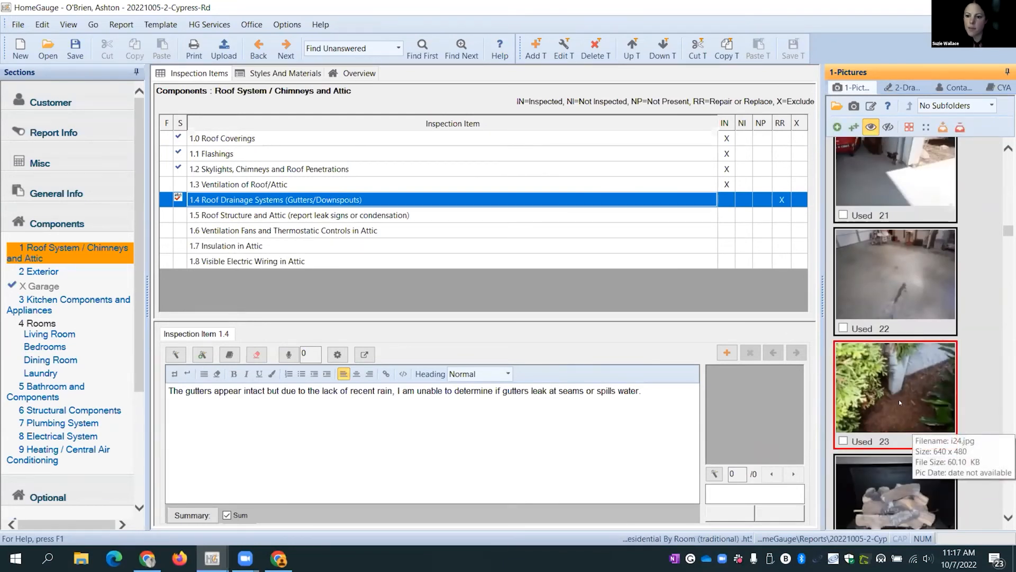
{"action": "scroll", "coordinate": [891, 397], "scroll_direction": "down", "scroll_amount": 2}
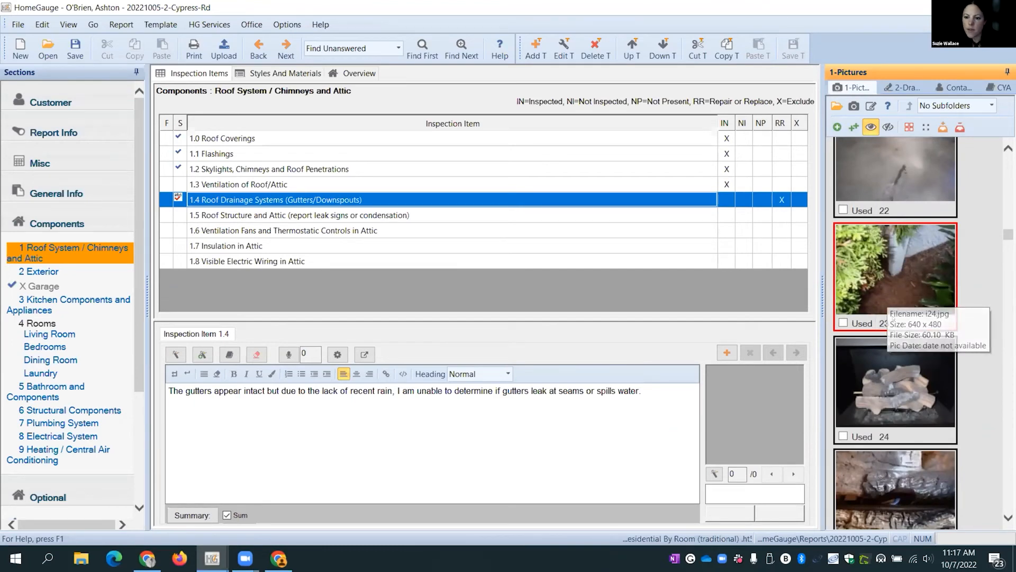
{"action": "scroll", "coordinate": [892, 352], "scroll_direction": "down", "scroll_amount": 1}
{"action": "scroll", "coordinate": [892, 351], "scroll_direction": "down", "scroll_amount": 14}
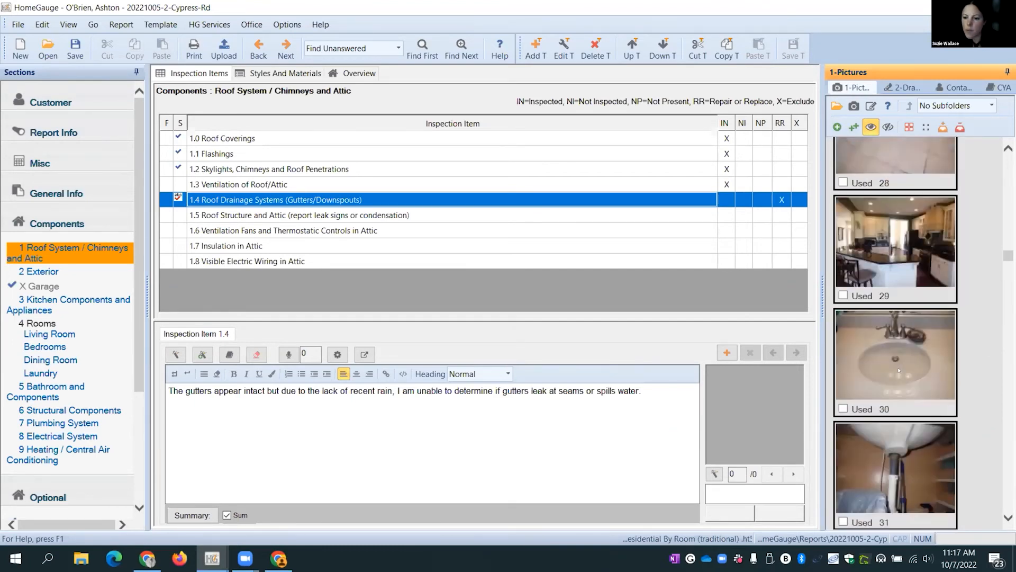
{"action": "scroll", "coordinate": [898, 371], "scroll_direction": "down", "scroll_amount": 16}
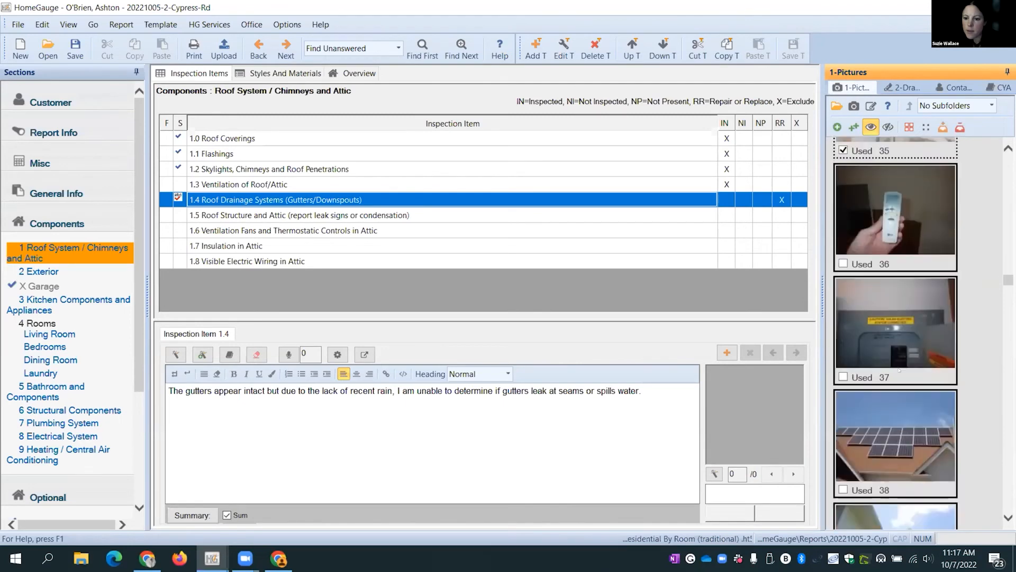
{"action": "scroll", "coordinate": [898, 370], "scroll_direction": "down", "scroll_amount": 12}
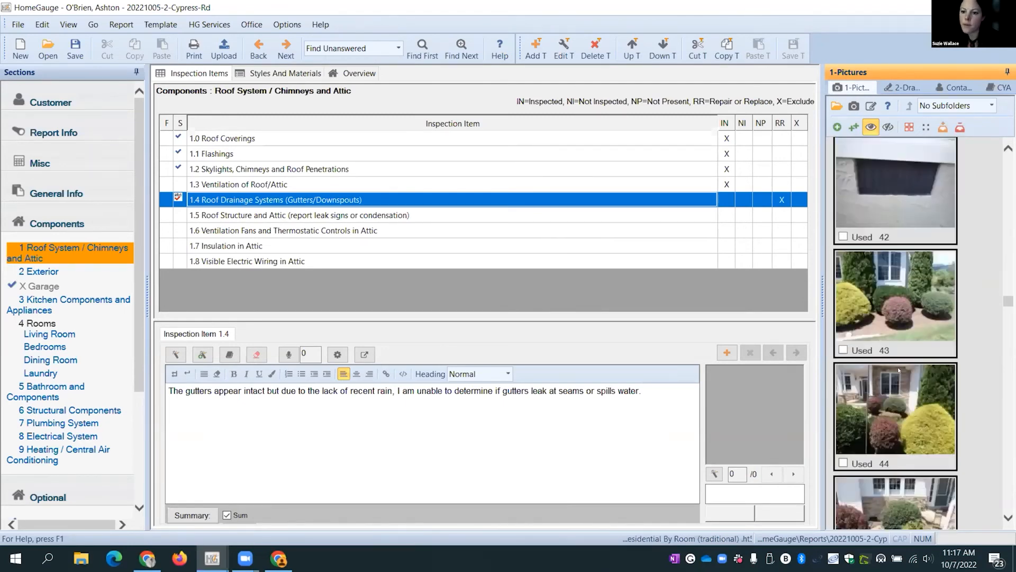
{"action": "scroll", "coordinate": [899, 370], "scroll_direction": "down", "scroll_amount": 8}
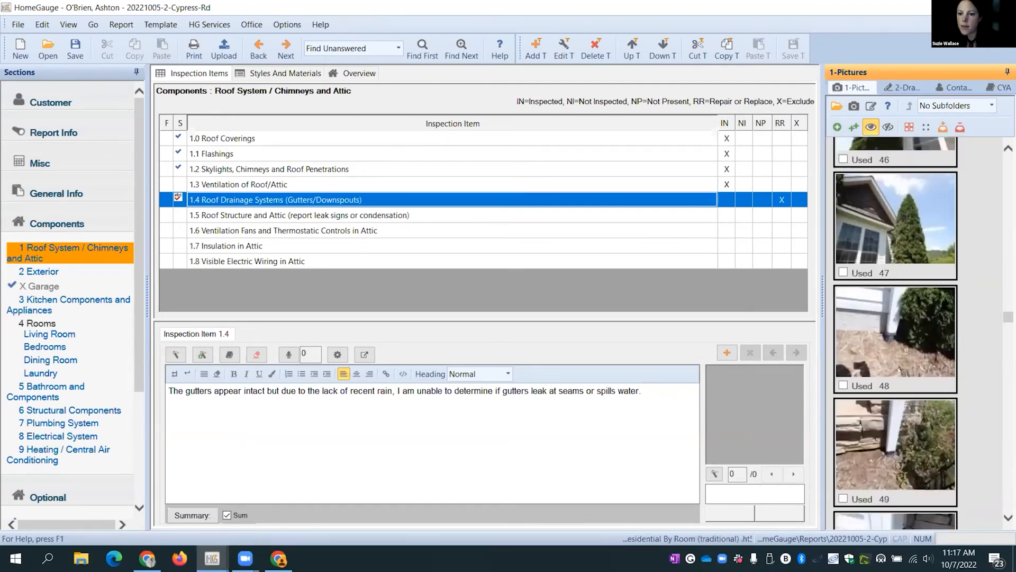
{"action": "scroll", "coordinate": [899, 370], "scroll_direction": "up", "scroll_amount": 2}
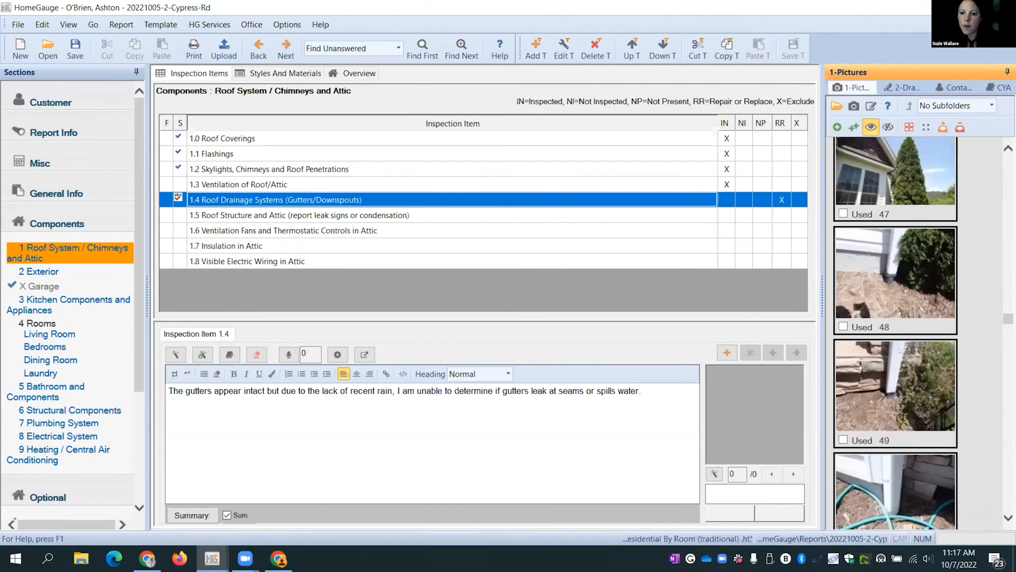
{"action": "left_click", "coordinate": [899, 318]}
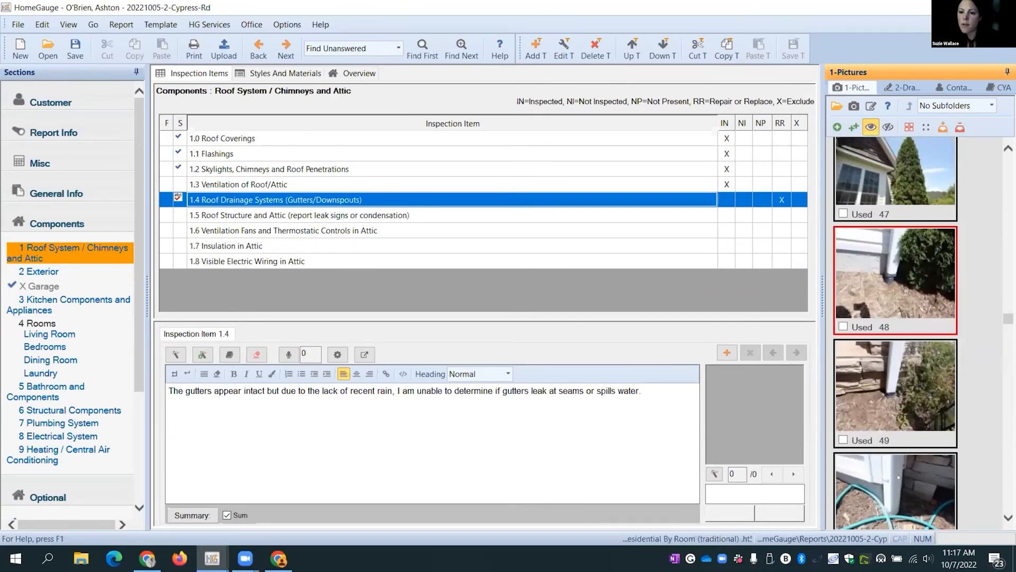
{"action": "left_click", "coordinate": [907, 406], "text": "ctrl"}
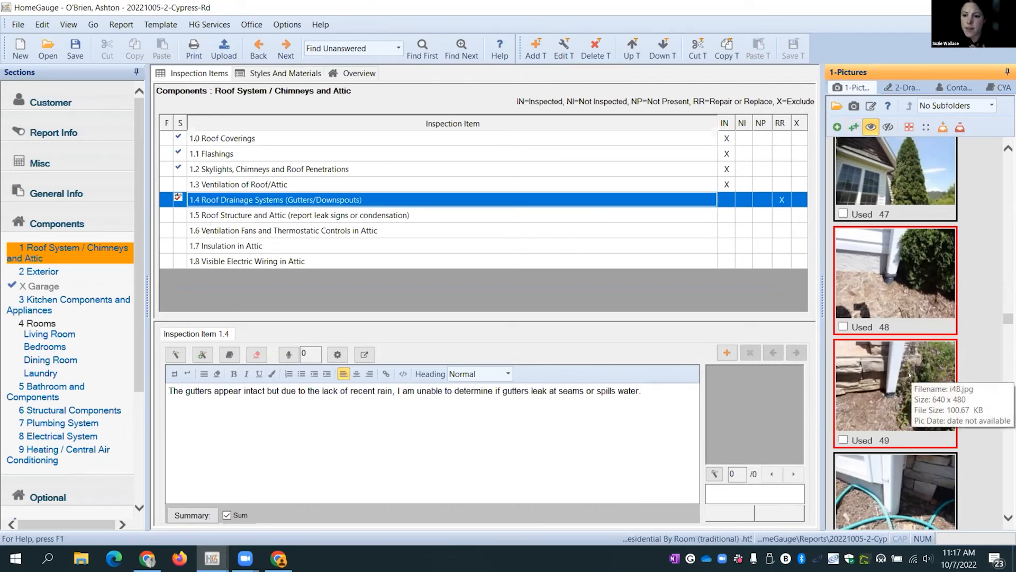
- Attach photos 48 and 49 to item 1.4 and review the three attached photos
{"action": "left_click", "coordinate": [854, 128]}
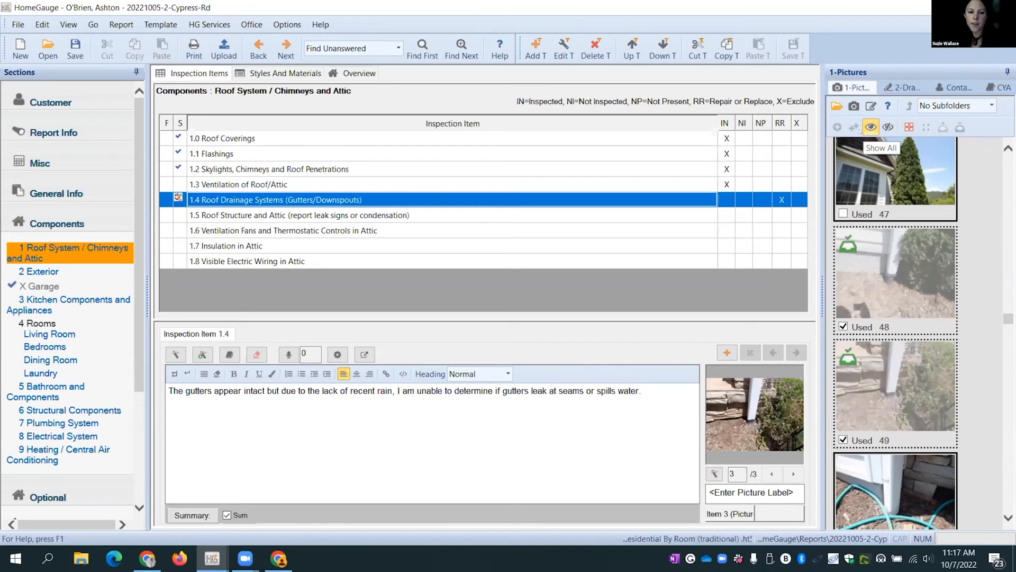
{"action": "left_click", "coordinate": [772, 474]}
{"action": "left_click", "coordinate": [772, 474]}
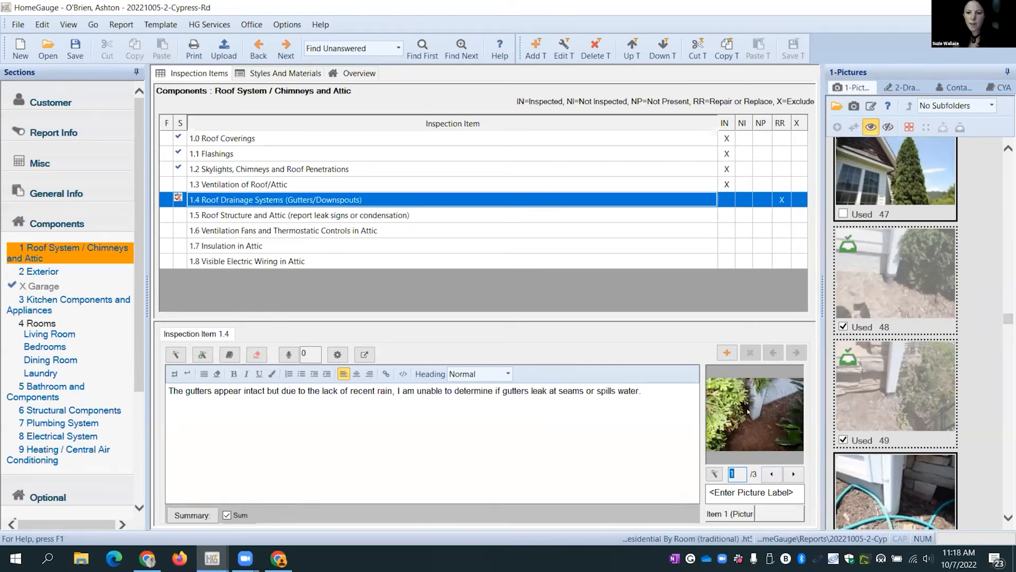
{"action": "left_click", "coordinate": [793, 474]}
{"action": "left_click", "coordinate": [792, 474]}
{"action": "left_click", "coordinate": [773, 473]}
{"action": "left_click", "coordinate": [773, 473]}
{"action": "left_click", "coordinate": [718, 492]}
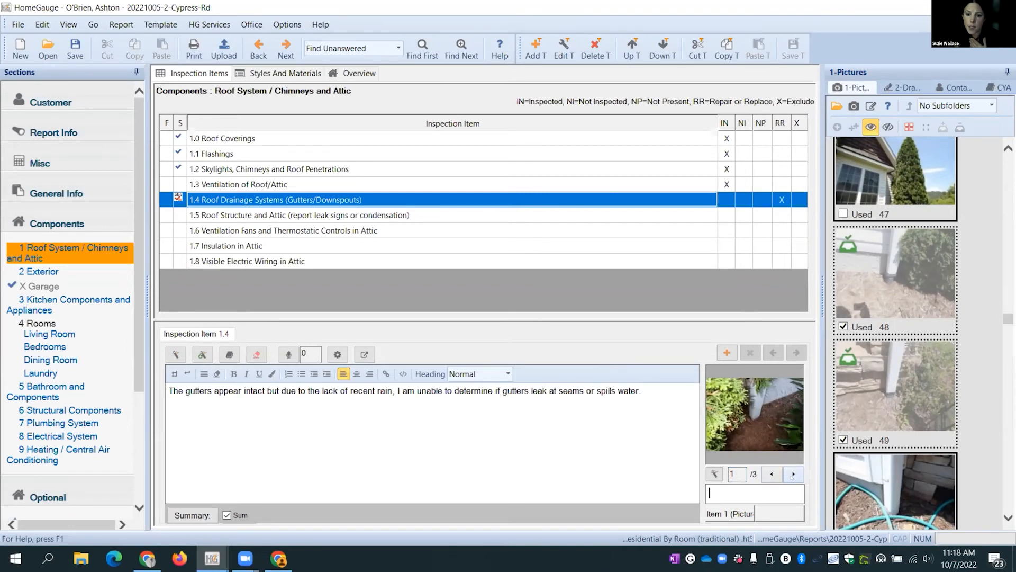
{"action": "left_click", "coordinate": [793, 475]}
{"action": "left_click", "coordinate": [792, 473]}
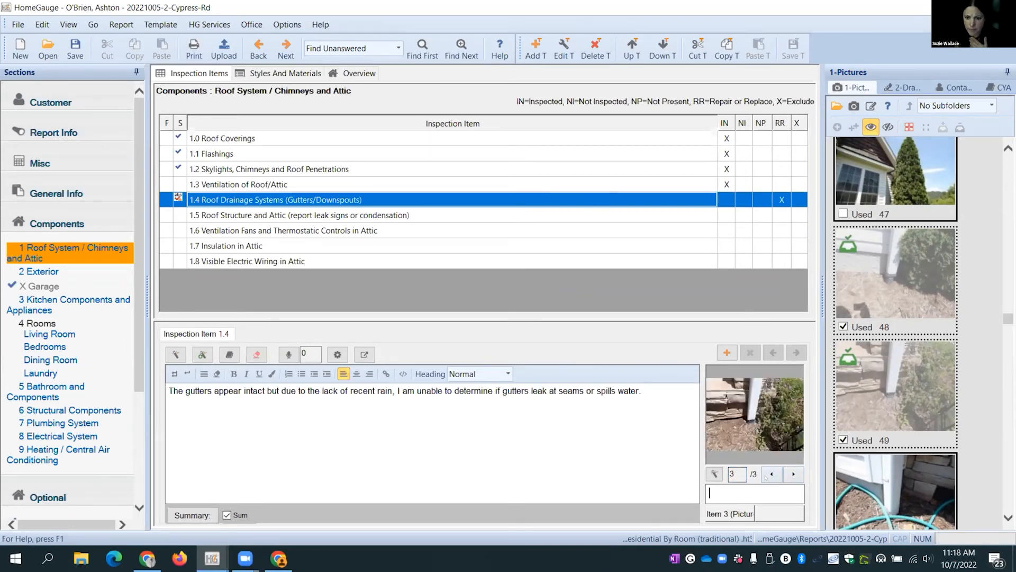
{"action": "left_click", "coordinate": [772, 474]}
{"action": "left_click", "coordinate": [773, 475]}
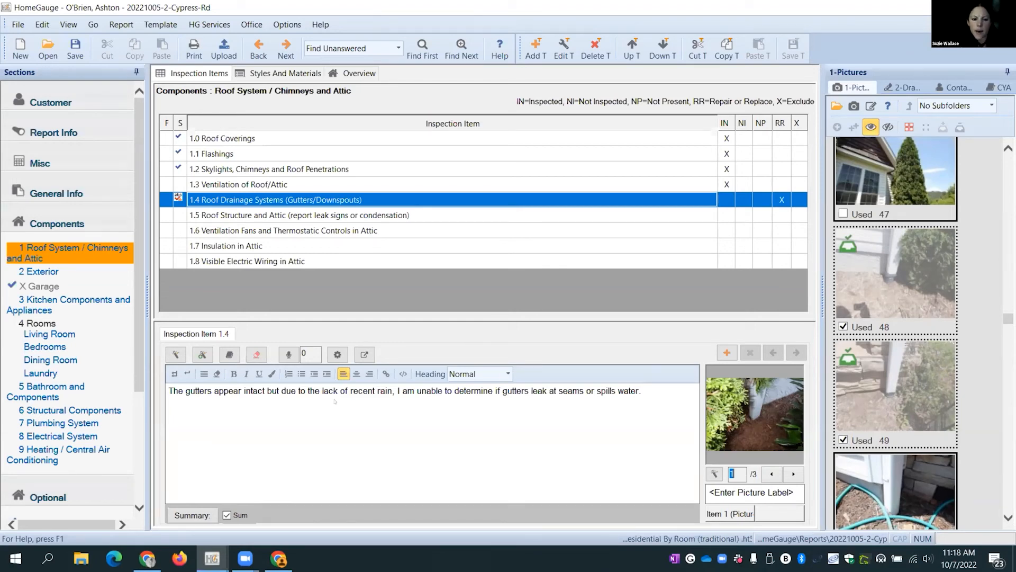
- Add a second, empty comment entry to Roof Drainage Systems
{"action": "scroll", "coordinate": [877, 324], "scroll_direction": "down", "scroll_amount": 10}
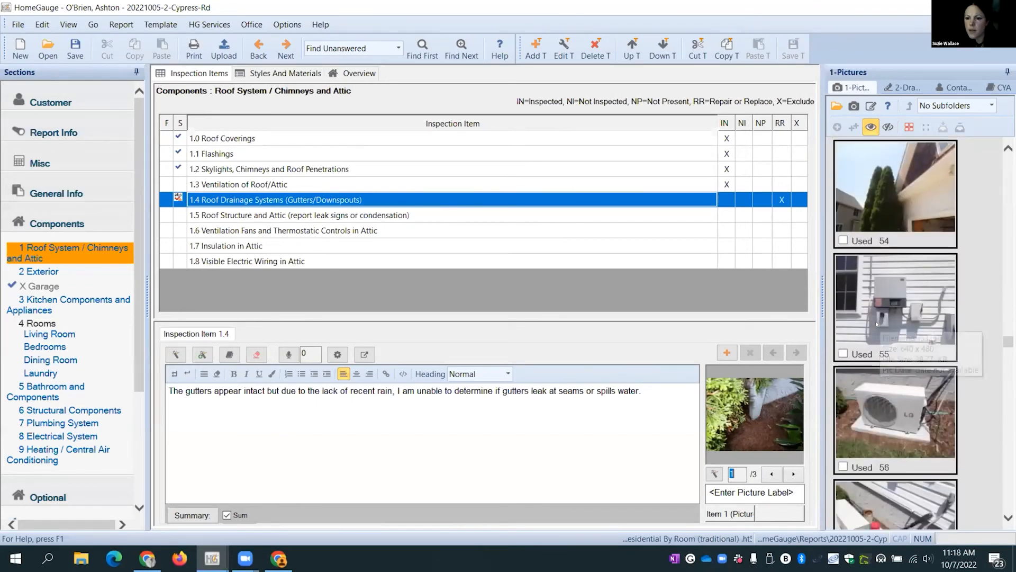
{"action": "scroll", "coordinate": [877, 324], "scroll_direction": "down", "scroll_amount": 3}
{"action": "scroll", "coordinate": [890, 368], "scroll_direction": "down", "scroll_amount": 5}
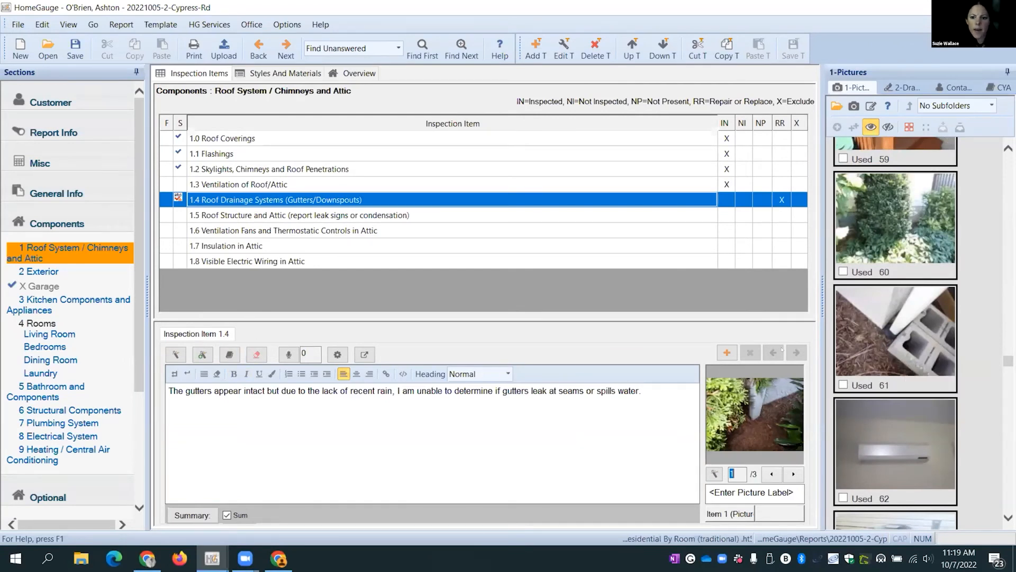
{"action": "left_click", "coordinate": [727, 353]}
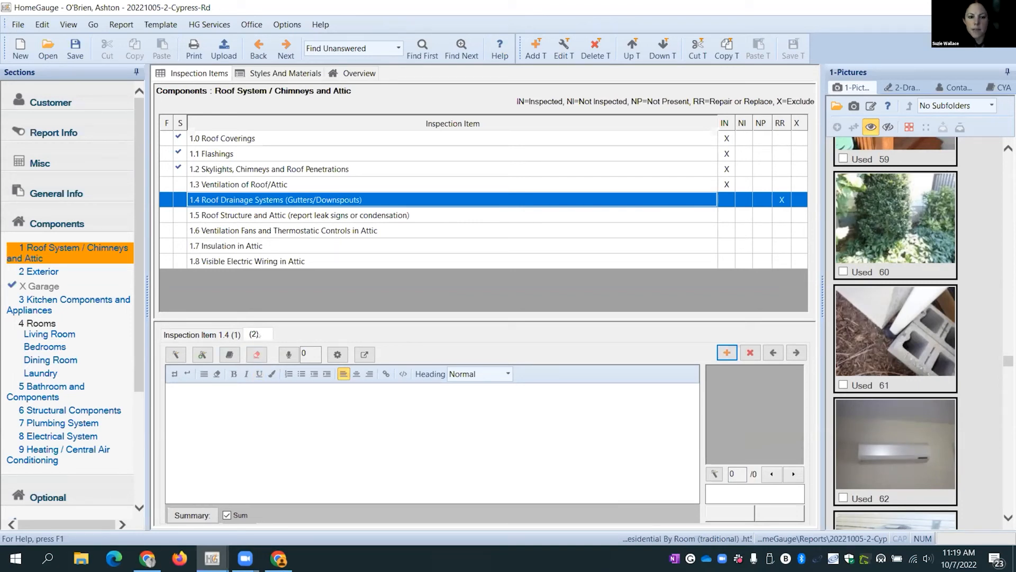
- Insert the 'gutter rusted deteriorated' stock comment into item 1.4's second comment
{"action": "left_click", "coordinate": [214, 335]}
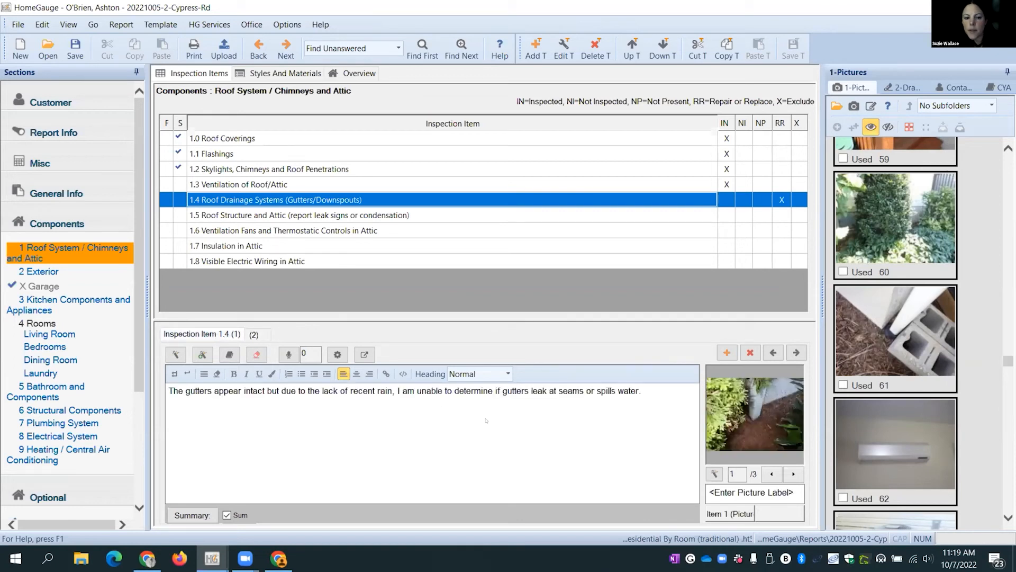
{"action": "left_click", "coordinate": [254, 335]}
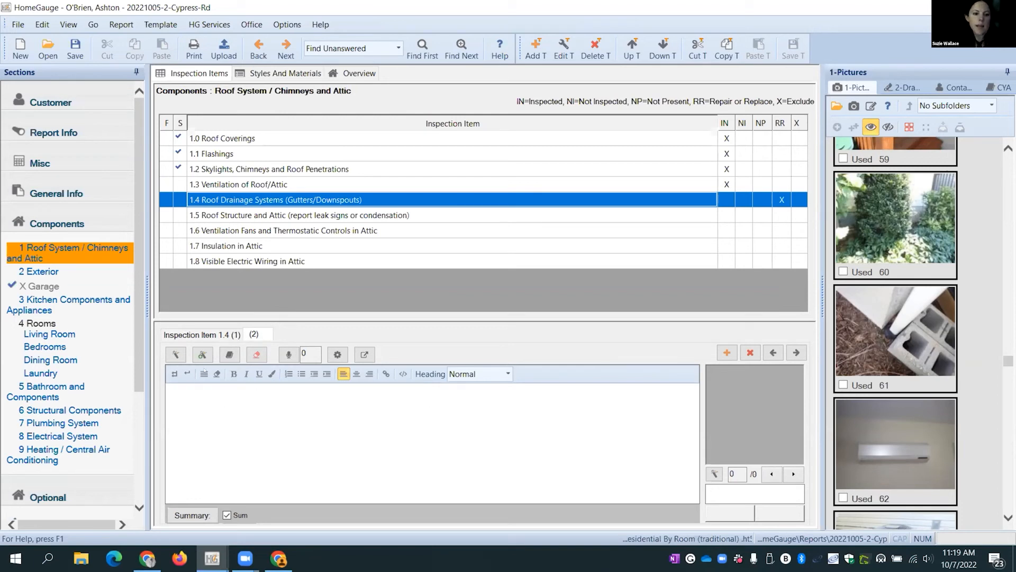
{"action": "left_click", "coordinate": [201, 401]}
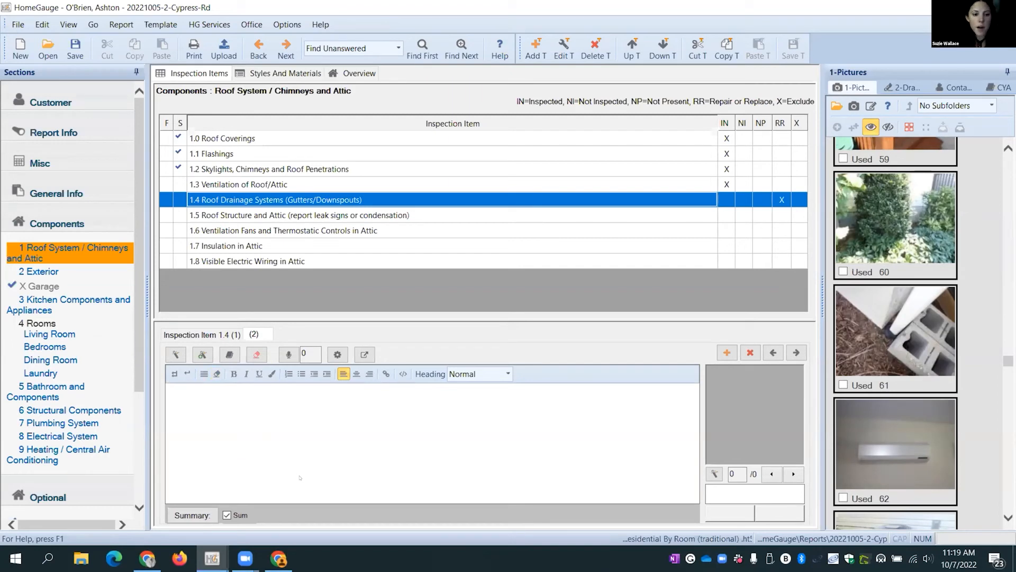
{"action": "left_click", "coordinate": [175, 354]}
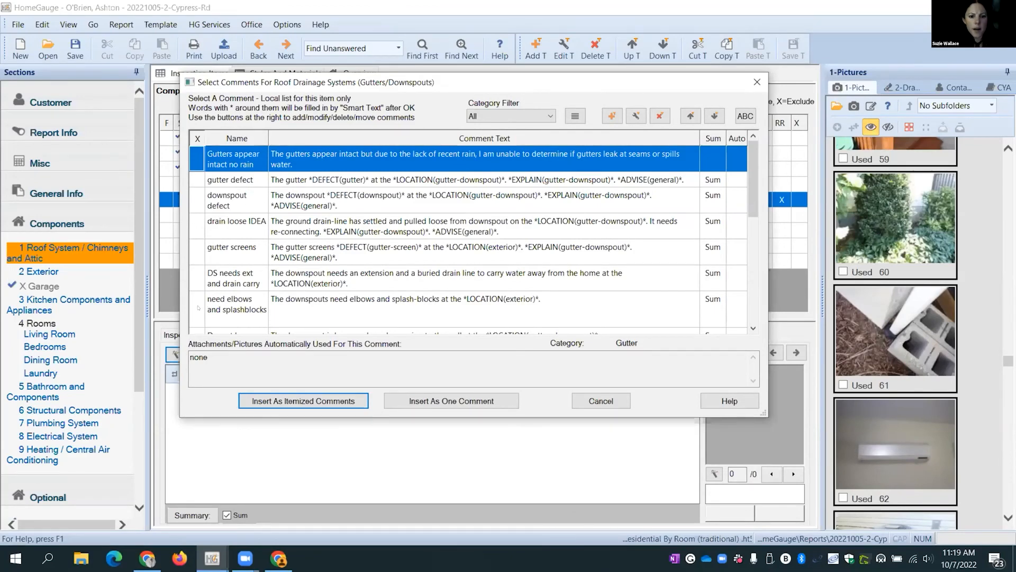
{"action": "scroll", "coordinate": [314, 268], "scroll_direction": "down", "scroll_amount": 1}
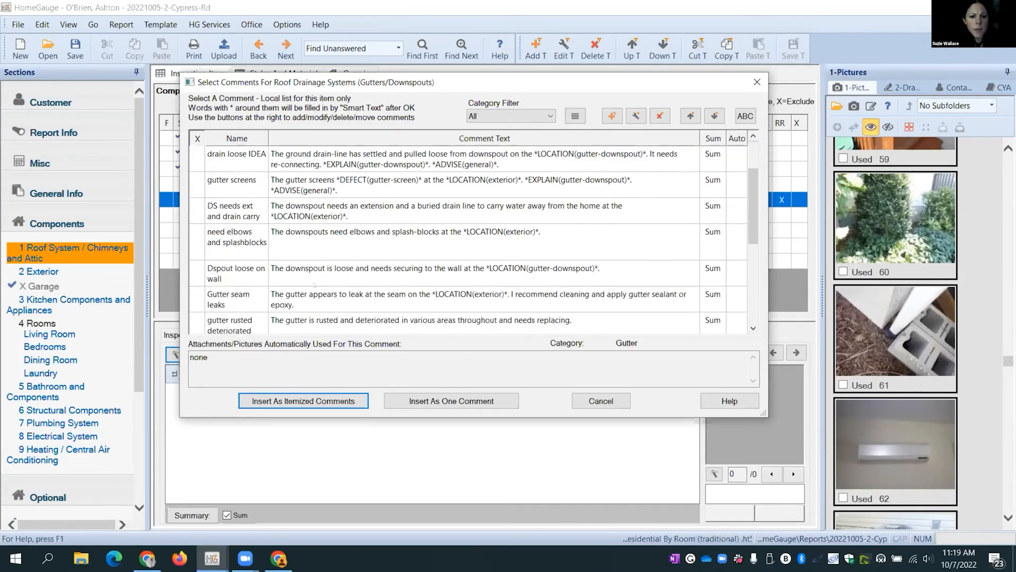
{"action": "scroll", "coordinate": [315, 285], "scroll_direction": "down", "scroll_amount": 1}
{"action": "left_click", "coordinate": [206, 276]}
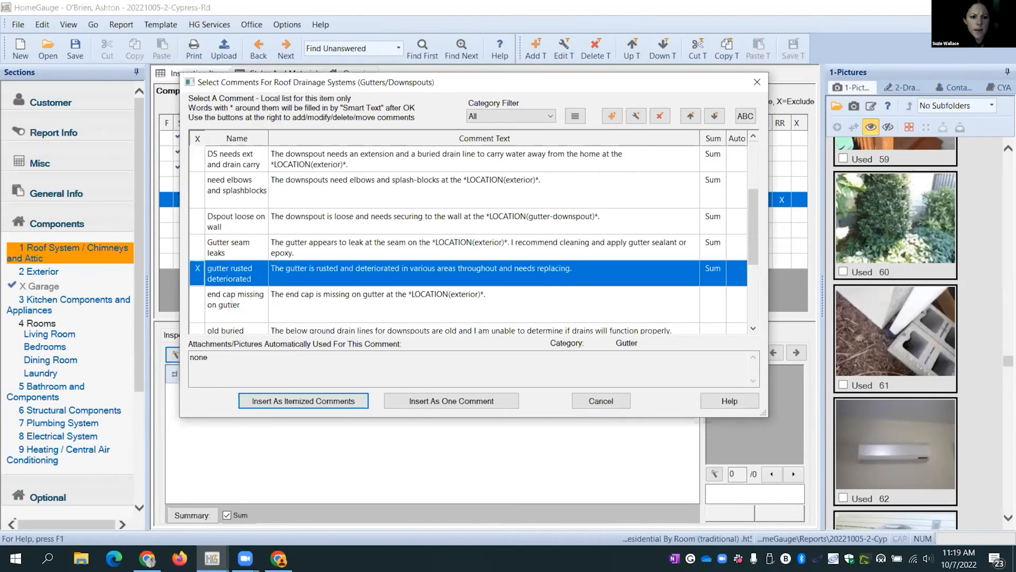
{"action": "left_click", "coordinate": [457, 405]}
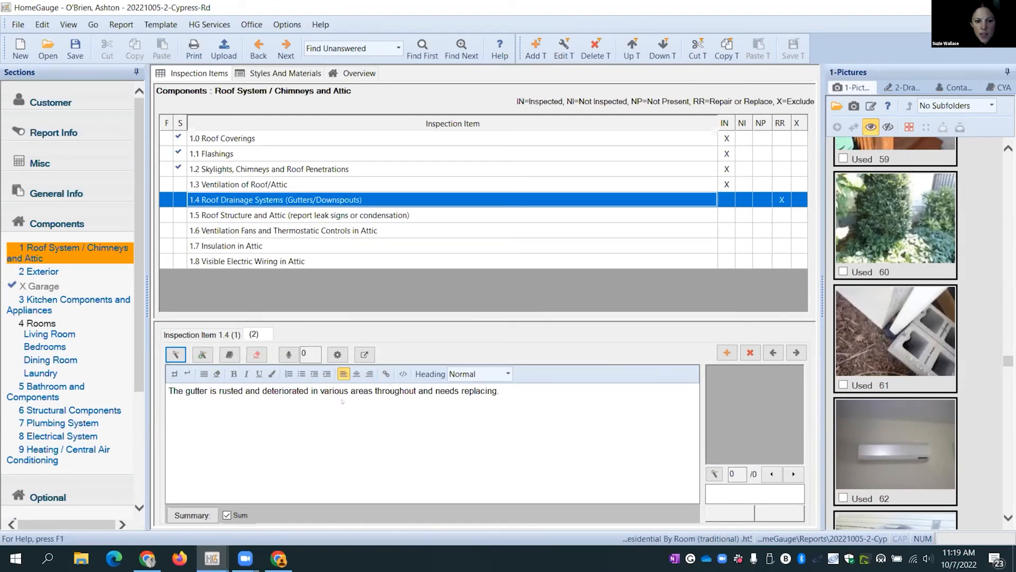
{"action": "scroll", "coordinate": [899, 375], "scroll_direction": "down", "scroll_amount": 4}
{"action": "scroll", "coordinate": [899, 375], "scroll_direction": "up", "scroll_amount": 4}
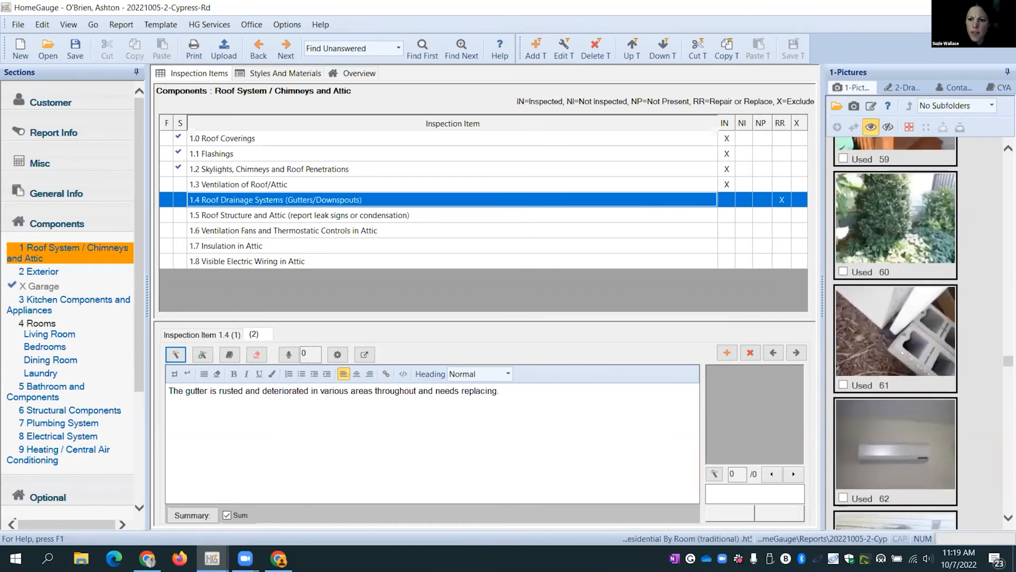
- Open photo 61, circle the downspout base in red and add two red arrows
{"action": "double_click", "coordinate": [891, 341]}
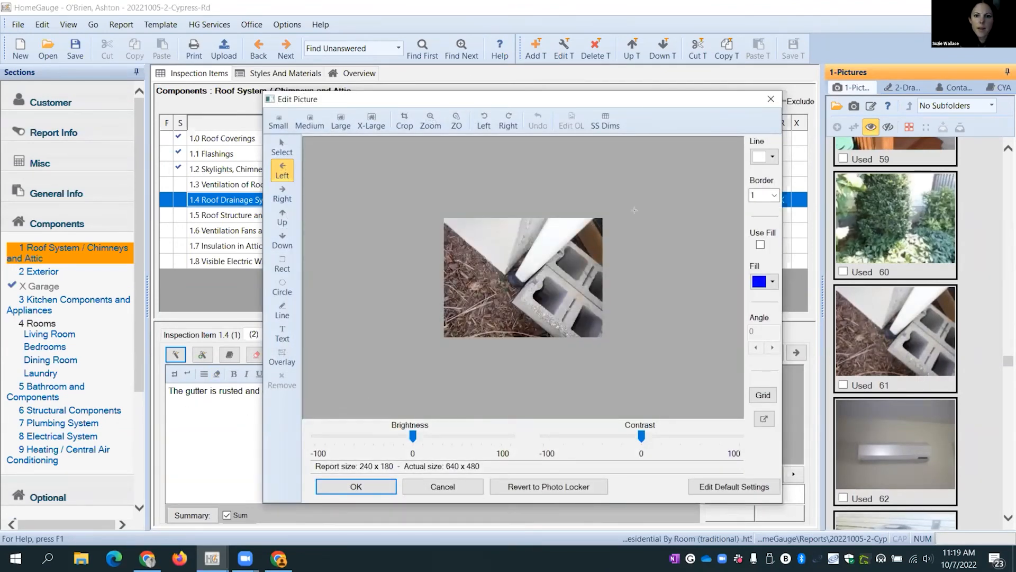
{"action": "left_click", "coordinate": [283, 289]}
{"action": "left_click_drag", "start_coordinate": [506, 259], "coordinate": [542, 300]}
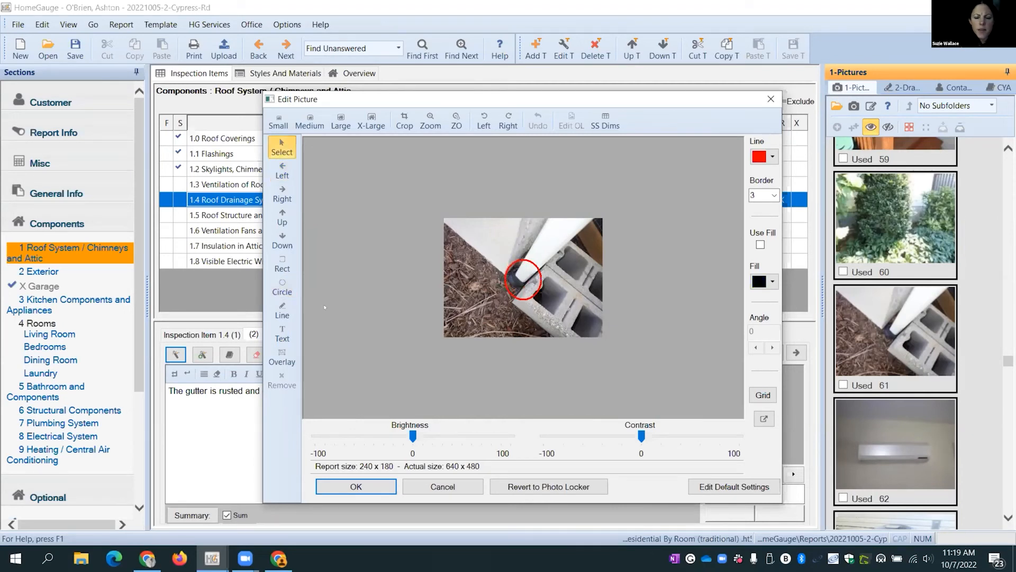
{"action": "left_click", "coordinate": [282, 217]}
{"action": "left_click", "coordinate": [456, 296]}
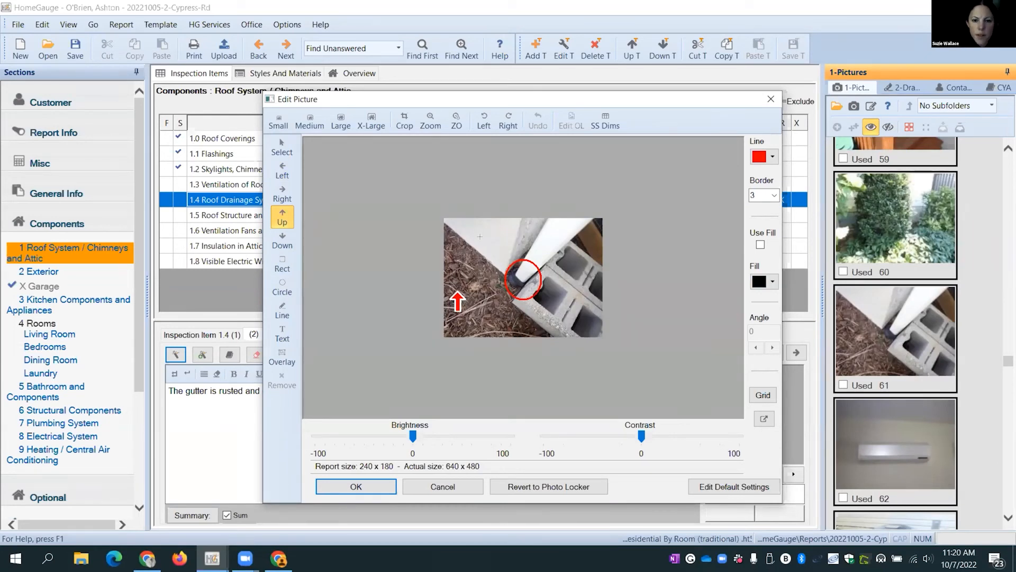
{"action": "left_click", "coordinate": [482, 249]}
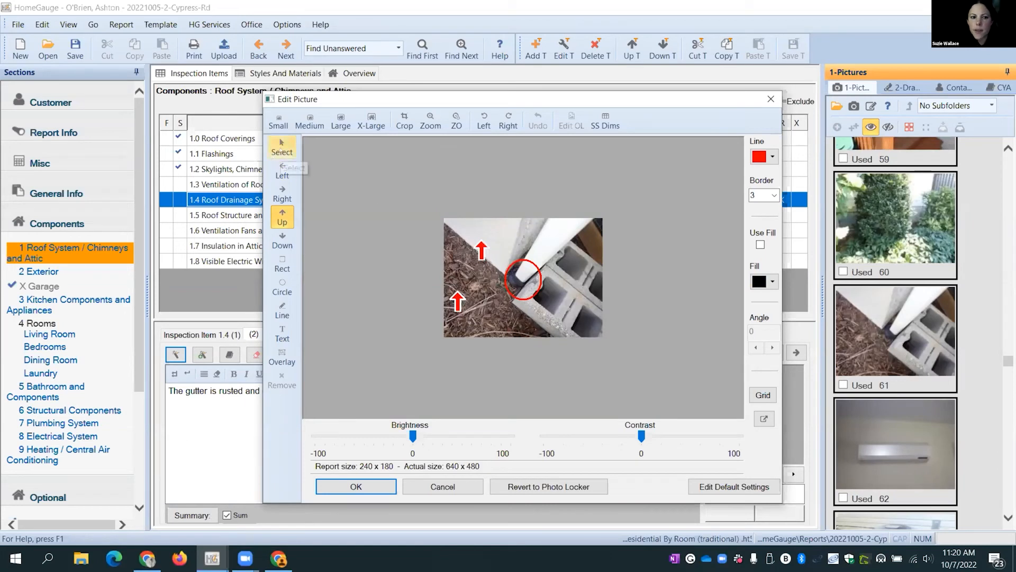
- Delete both red arrows and save photo 61 with only the circle to the comment
{"action": "left_click", "coordinate": [281, 144]}
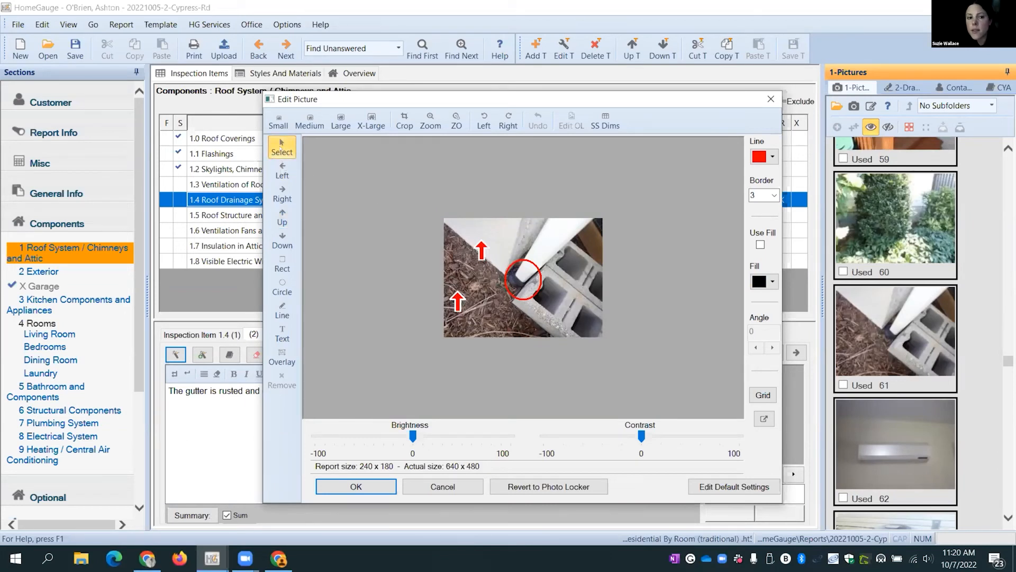
{"action": "left_click", "coordinate": [481, 251]}
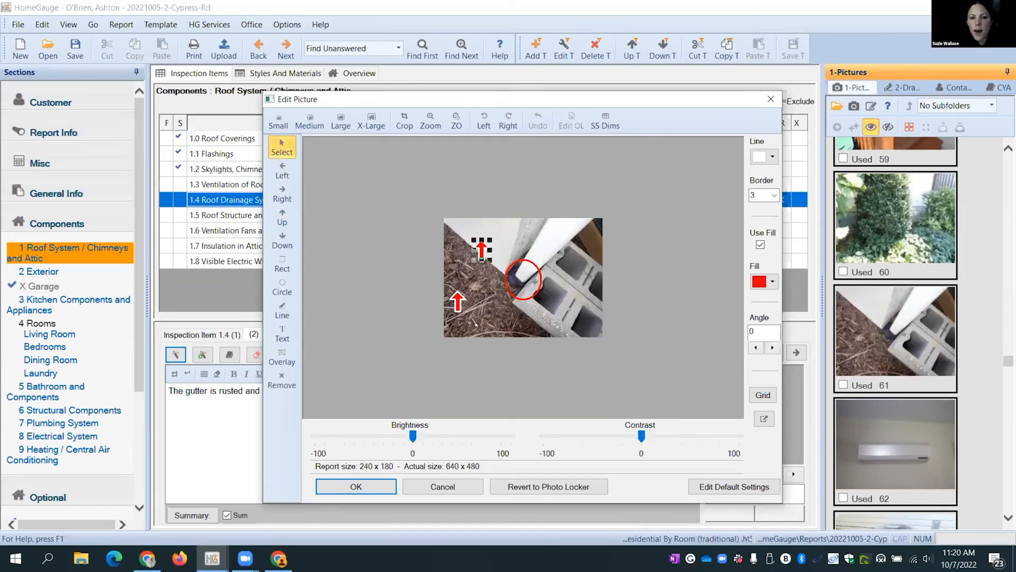
{"action": "left_click", "coordinate": [282, 380]}
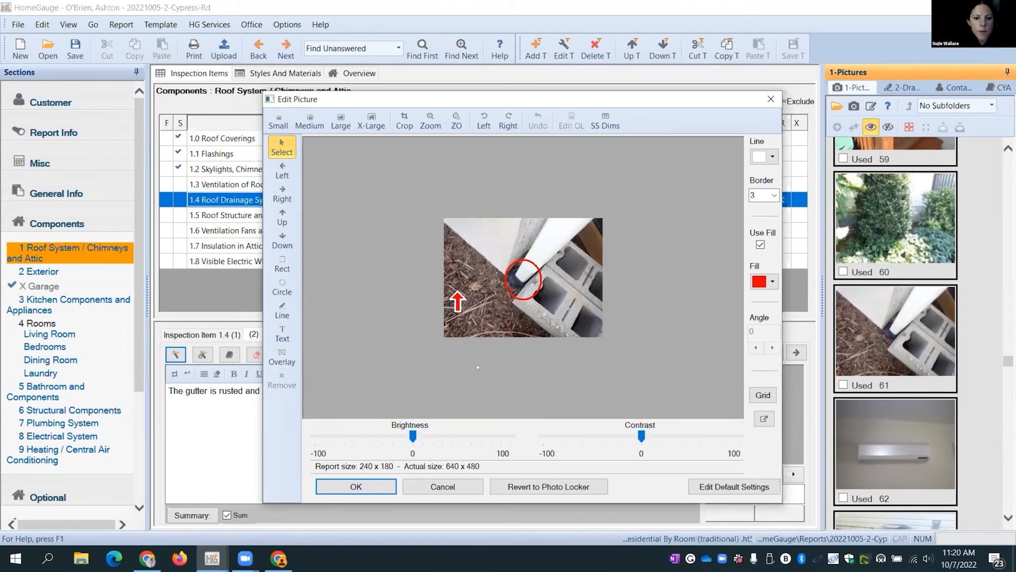
{"action": "left_click", "coordinate": [459, 300]}
{"action": "left_click", "coordinate": [282, 381]}
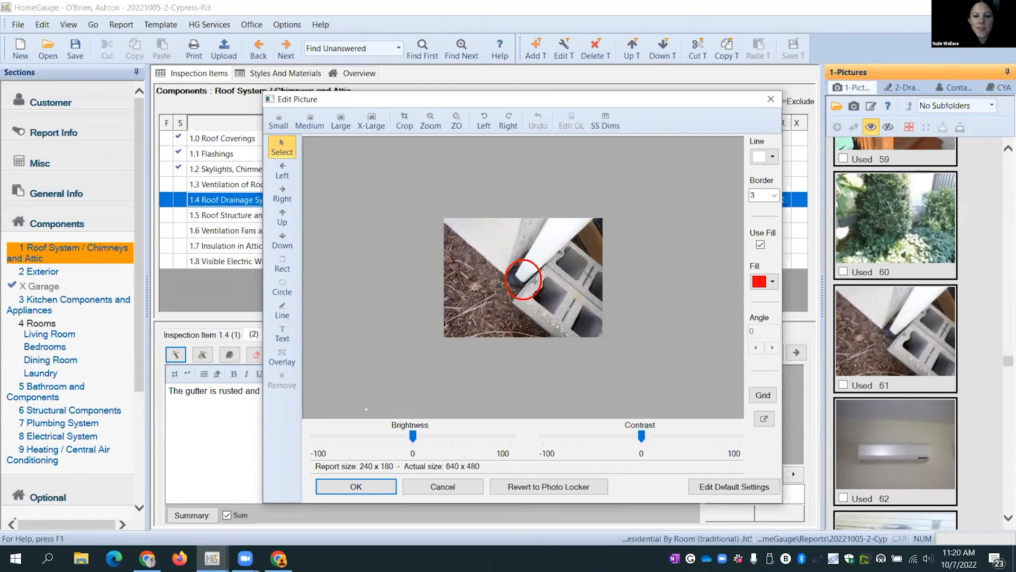
{"action": "left_click", "coordinate": [356, 487]}
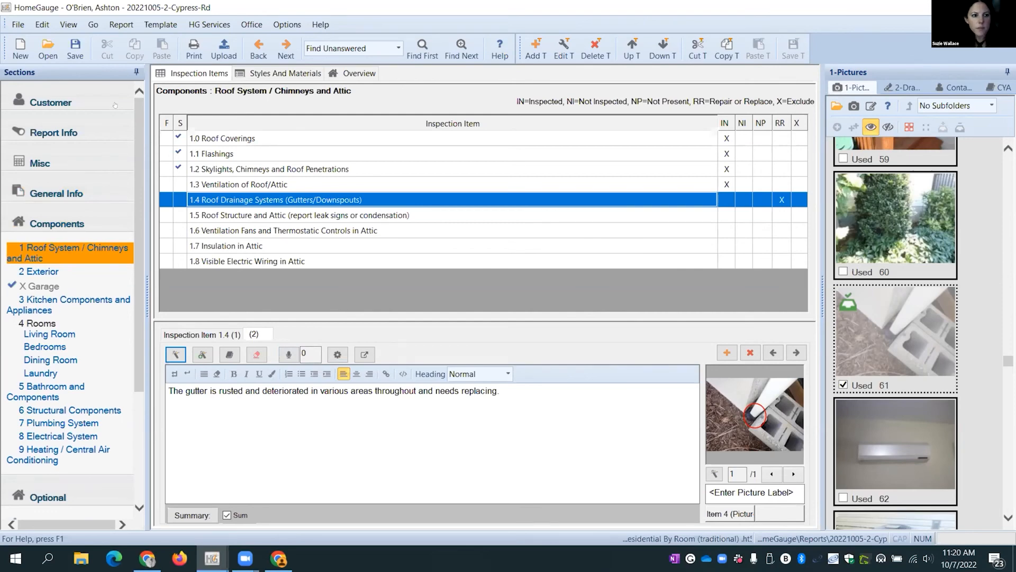
- Open the earlier 10/3/2022 report without saving changes, then close the duplicate HomeGauge window
{"action": "left_click", "coordinate": [48, 49]}
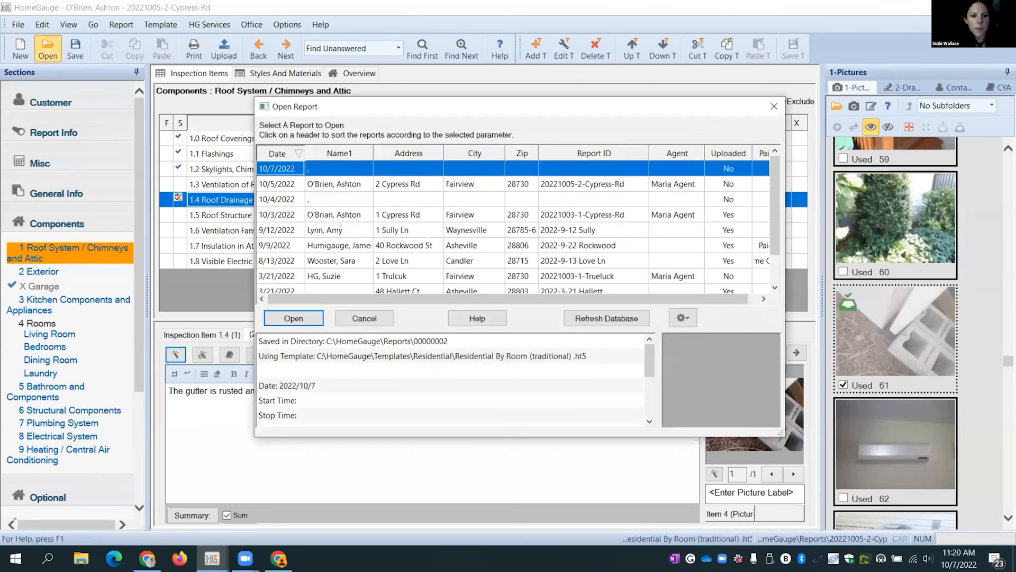
{"action": "left_click", "coordinate": [336, 215]}
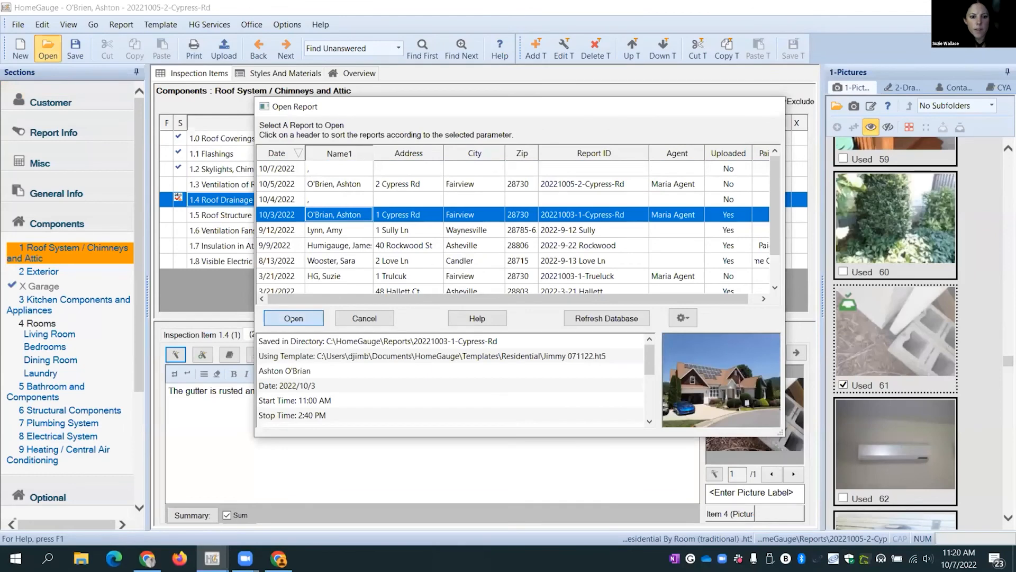
{"action": "left_click", "coordinate": [293, 318]}
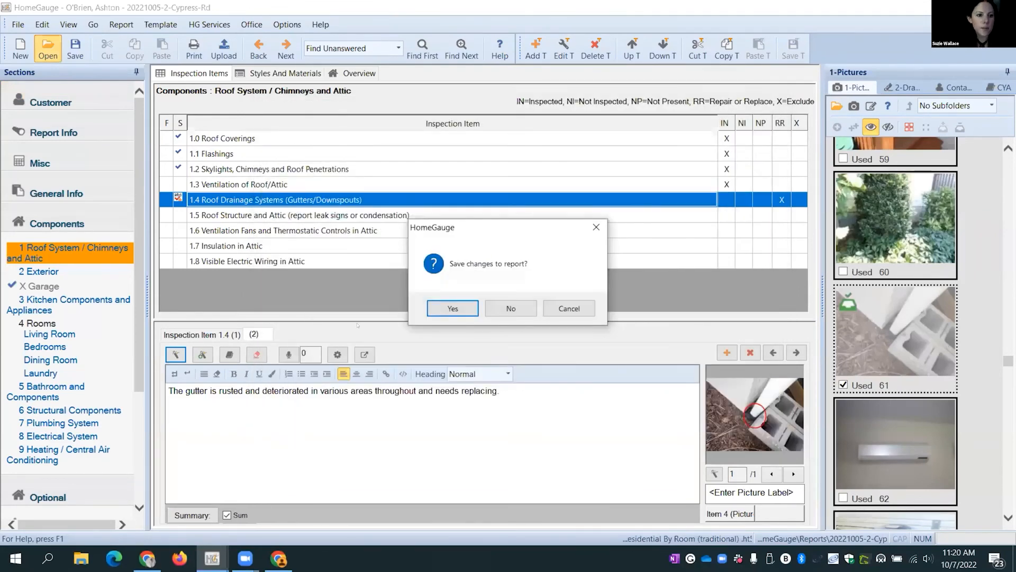
{"action": "left_click", "coordinate": [485, 315]}
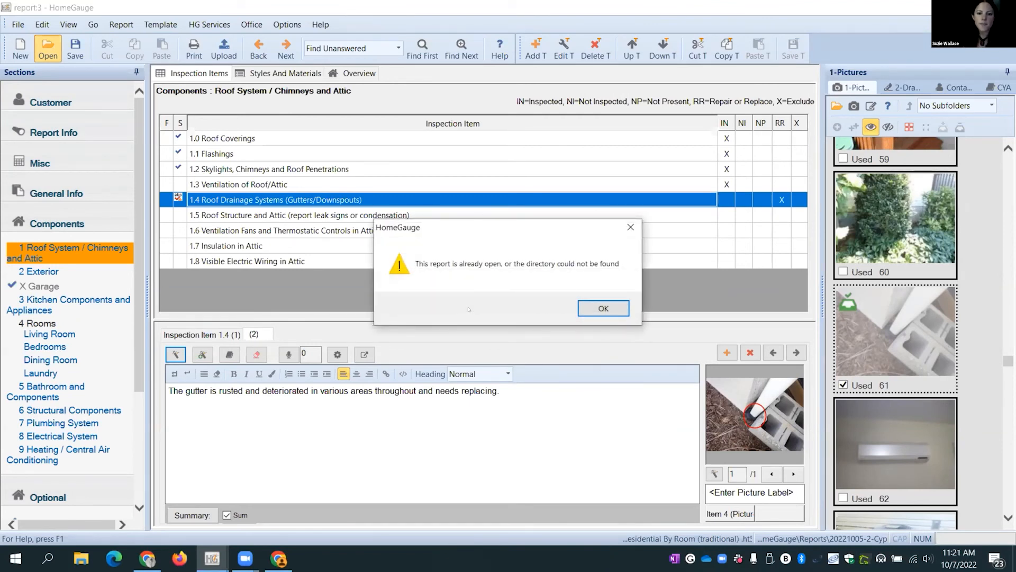
{"action": "left_click", "coordinate": [593, 308]}
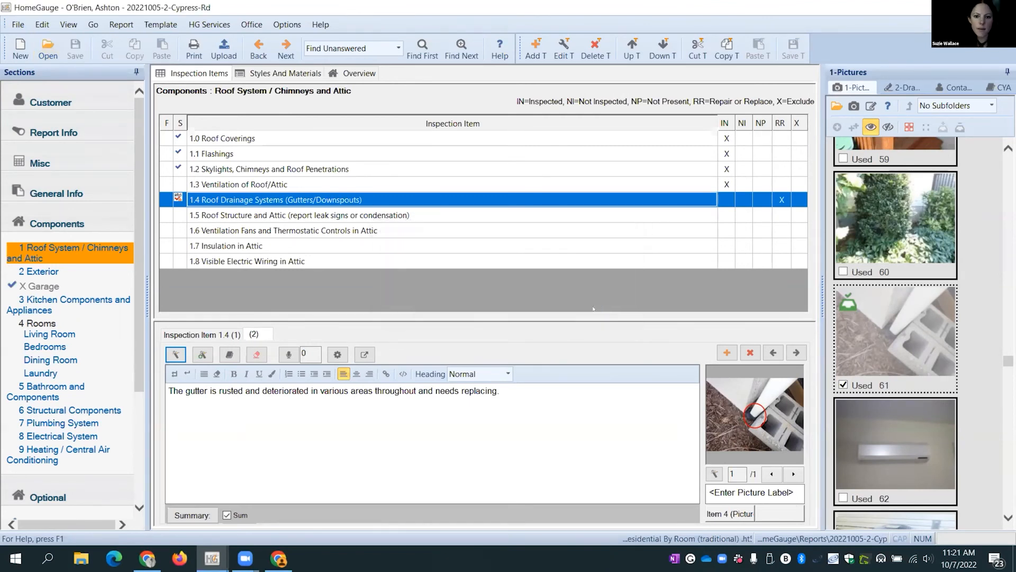
{"action": "mouse_move", "coordinate": [212, 558]}
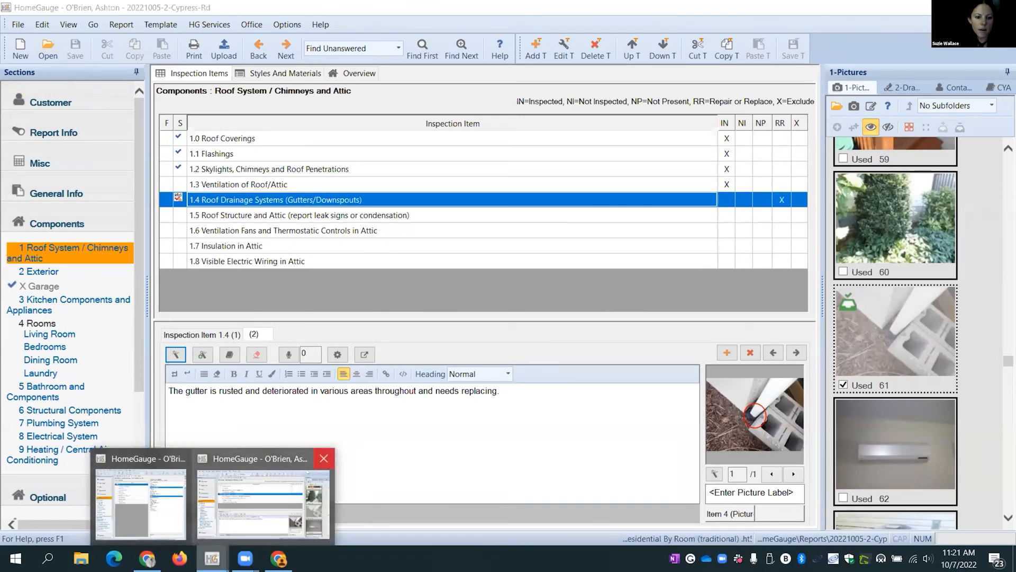
{"action": "left_click", "coordinate": [324, 459]}
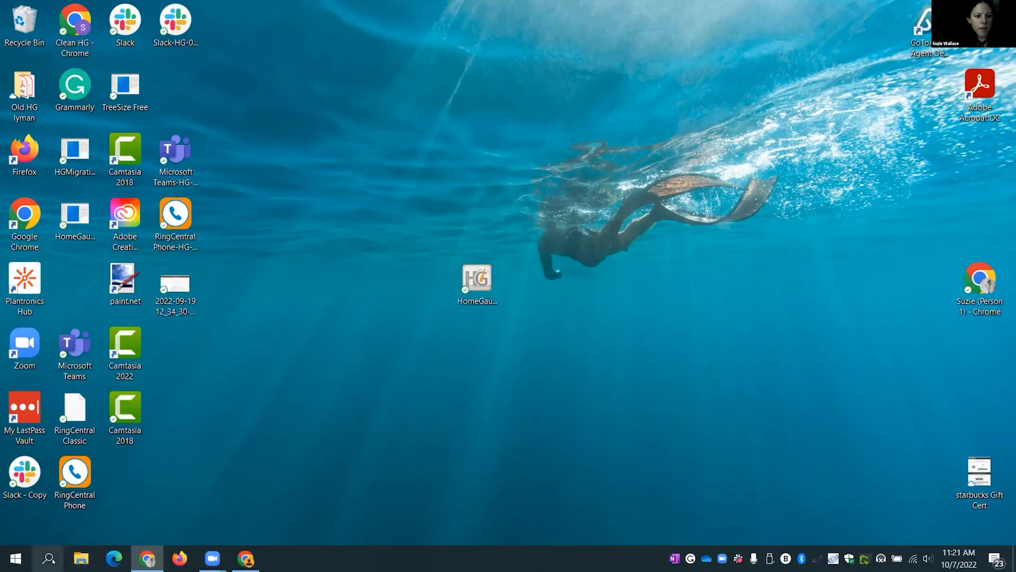
- Launch HomeGauge and open the 10/3/2022 inspection report
{"action": "double_click", "coordinate": [478, 279]}
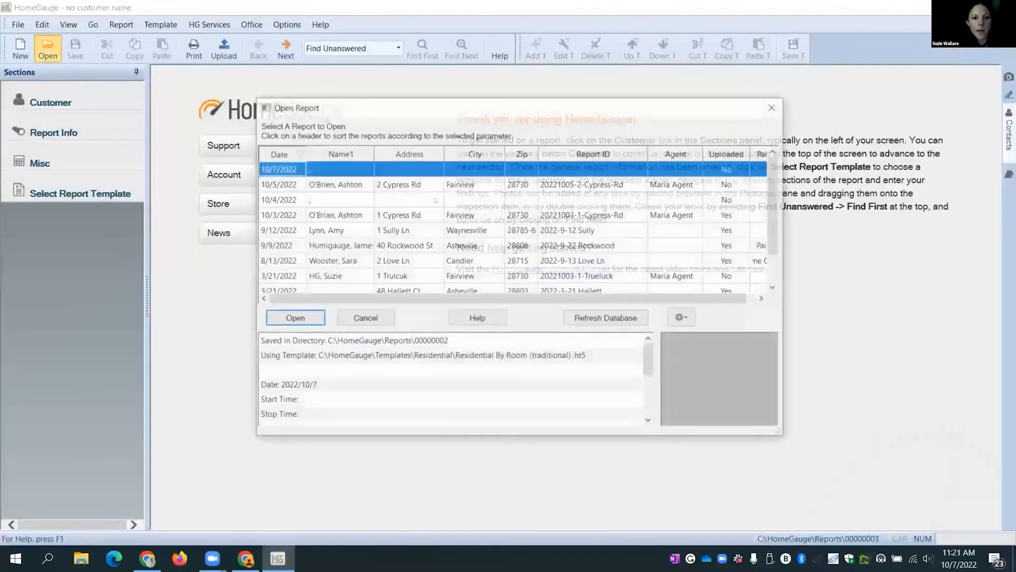
{"action": "double_click", "coordinate": [369, 214]}
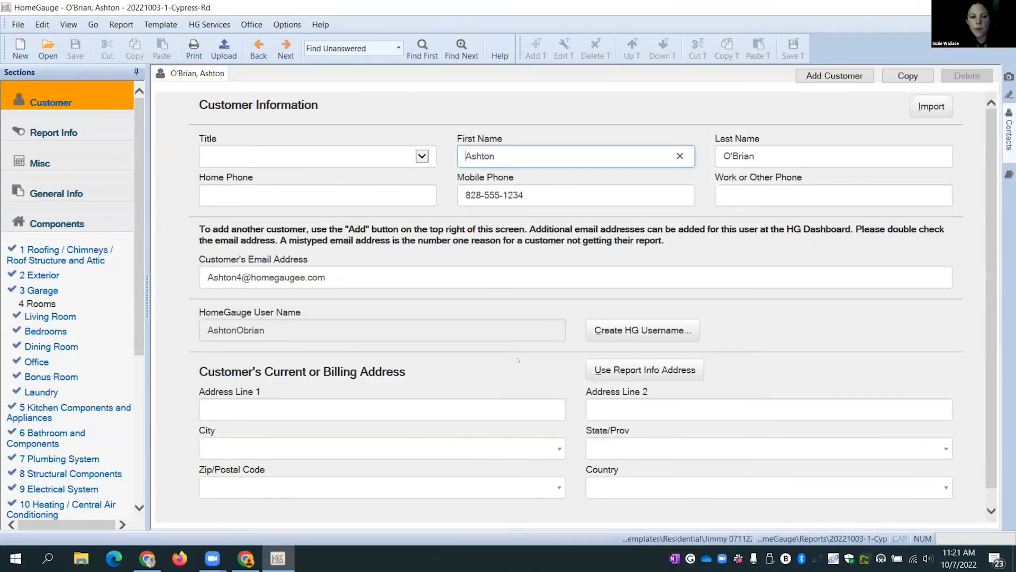
{"action": "scroll", "coordinate": [138, 284], "scroll_direction": "down", "scroll_amount": 4}
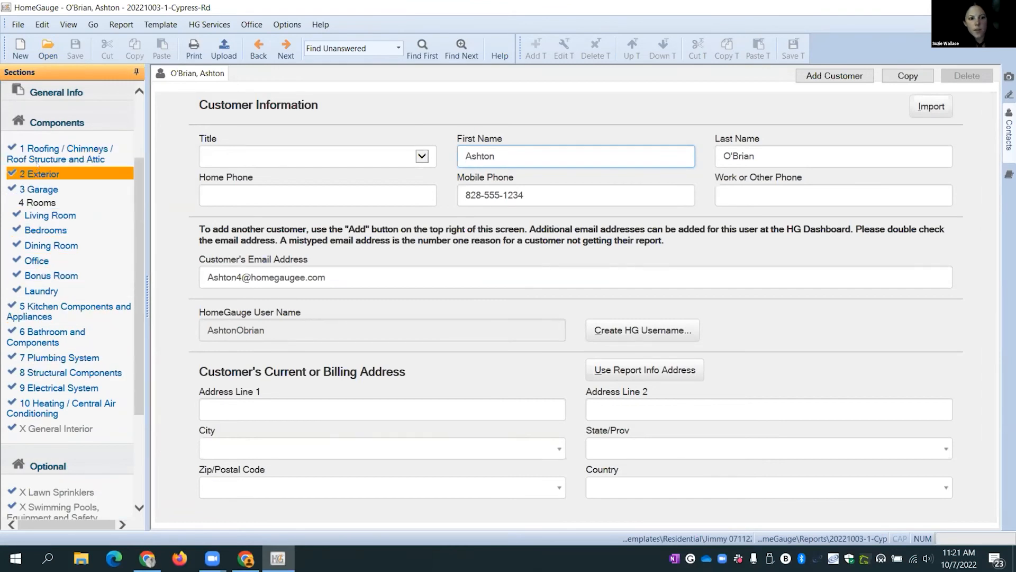
{"action": "scroll", "coordinate": [38, 171], "scroll_direction": "up", "scroll_amount": 2}
{"action": "scroll", "coordinate": [39, 171], "scroll_direction": "up", "scroll_amount": 2}
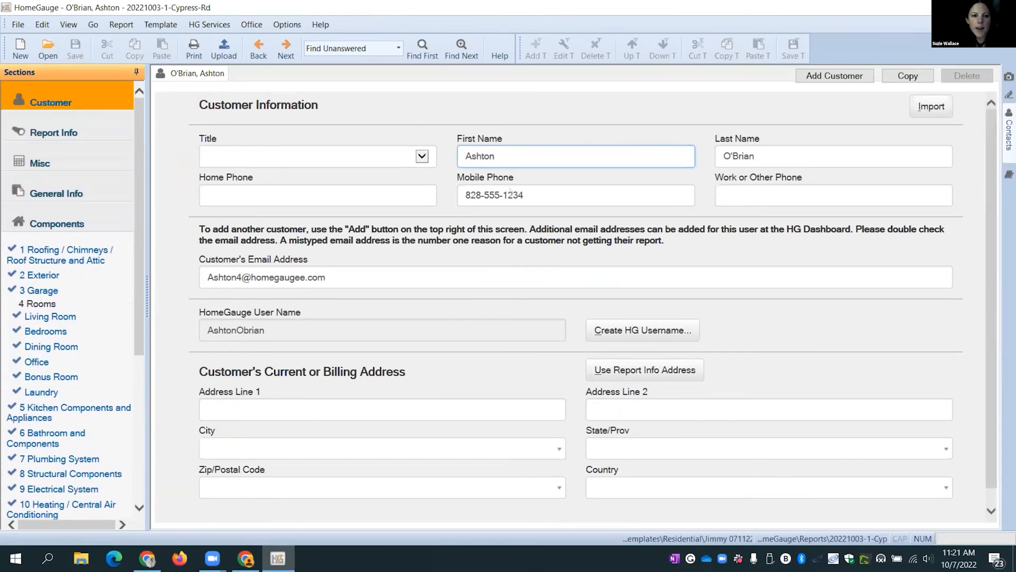
- Start the report upload from the toolbar to bring up Print Options
{"action": "left_click", "coordinate": [198, 26]}
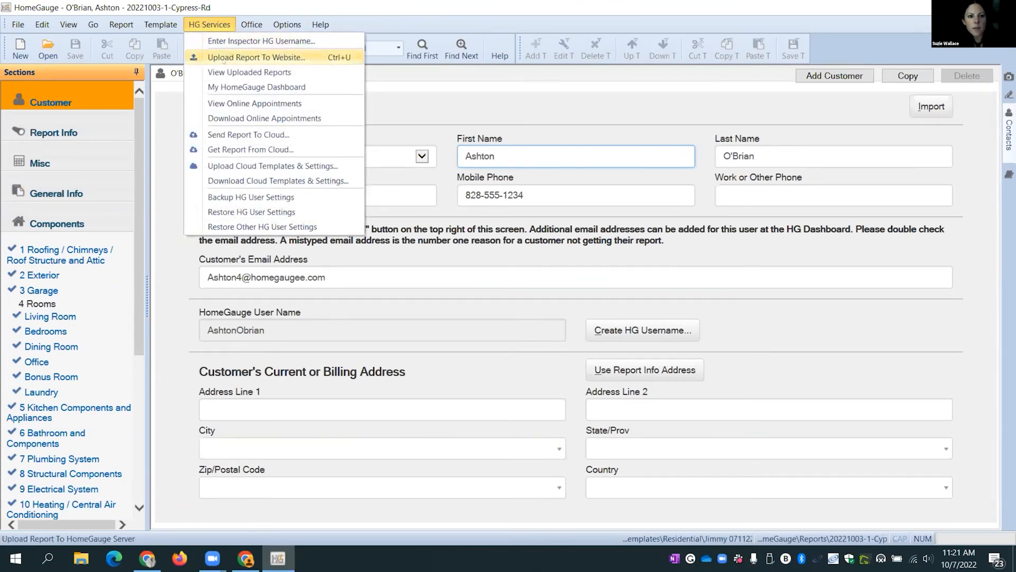
{"action": "left_click", "coordinate": [251, 26]}
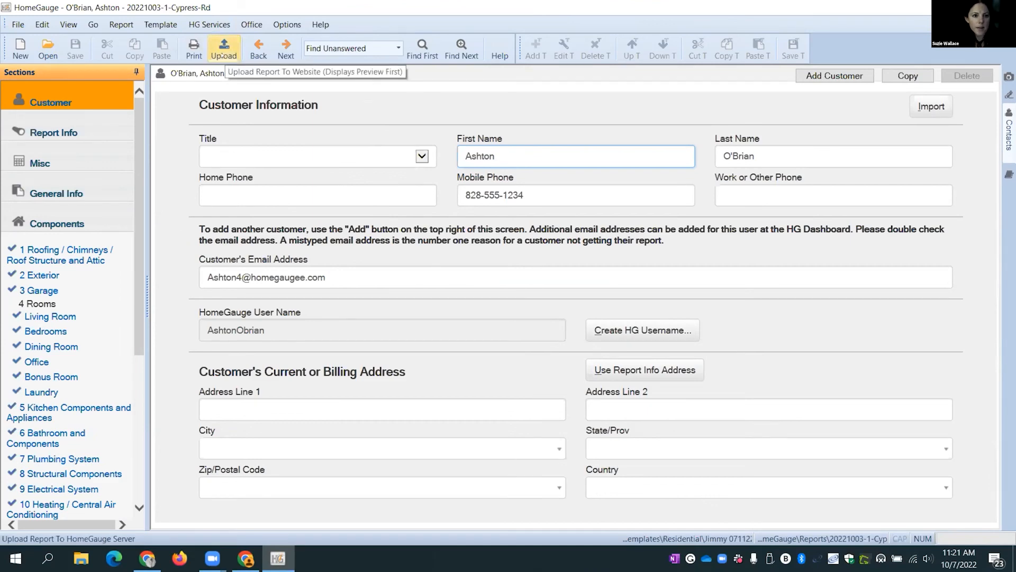
{"action": "left_click", "coordinate": [223, 52]}
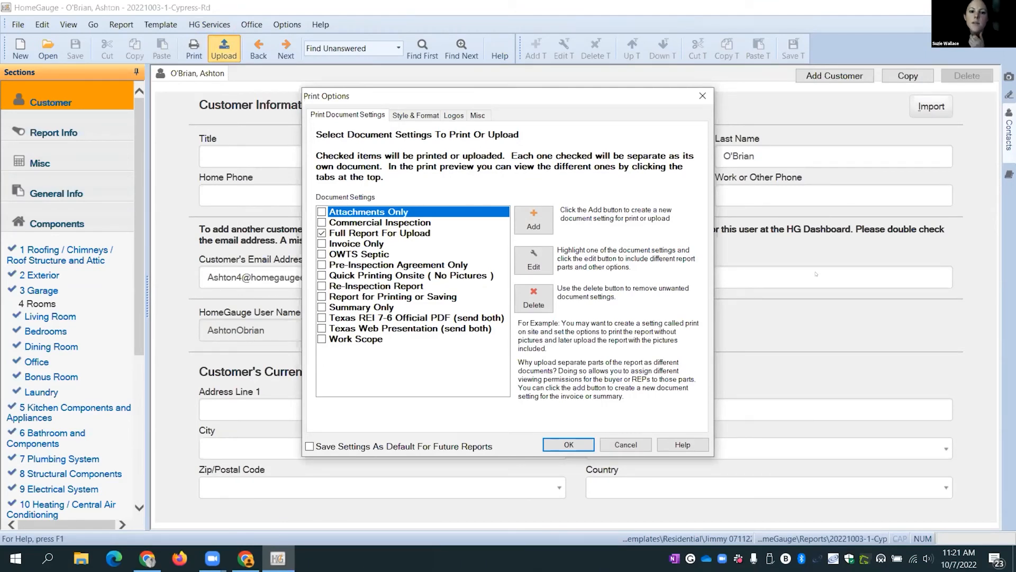
- Select Full Report For Upload and arrange the Style & Format options beside the preview
{"action": "left_click", "coordinate": [358, 233]}
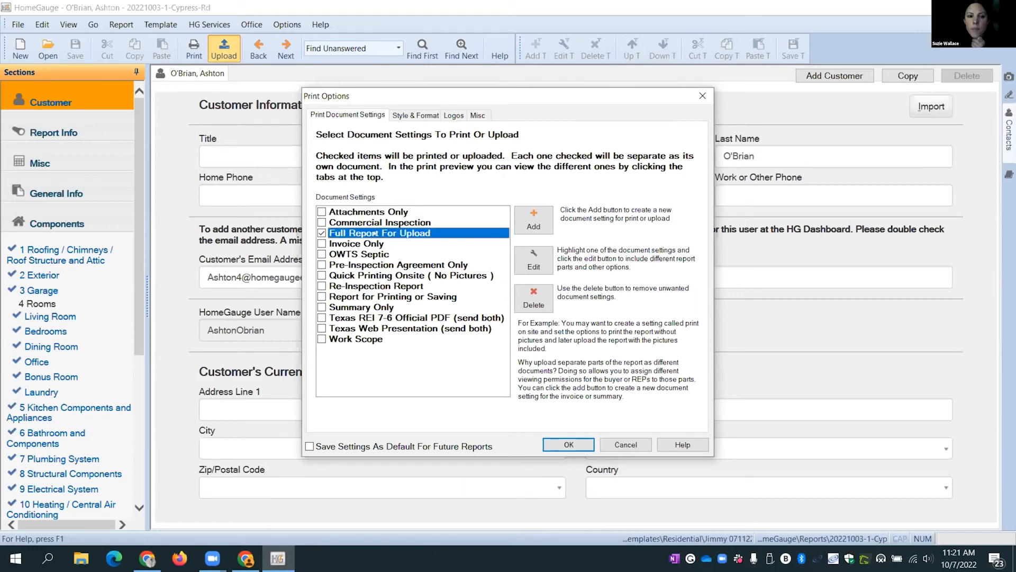
{"action": "left_click", "coordinate": [400, 115]}
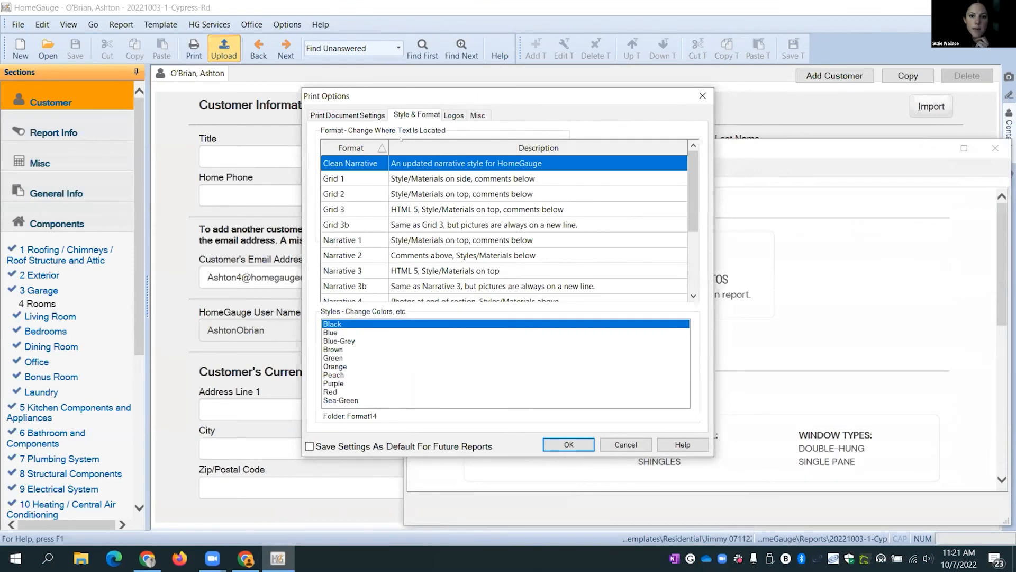
{"action": "left_click_drag", "start_coordinate": [477, 96], "coordinate": [221, 65]}
{"action": "left_click_drag", "start_coordinate": [527, 153], "coordinate": [535, 87]}
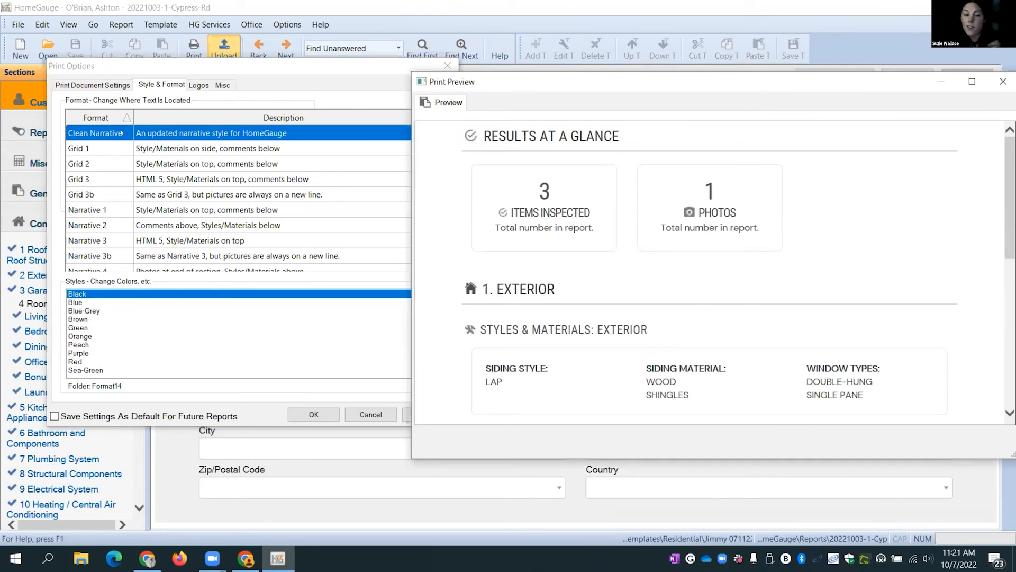
{"action": "scroll", "coordinate": [713, 281], "scroll_direction": "down", "scroll_amount": 5}
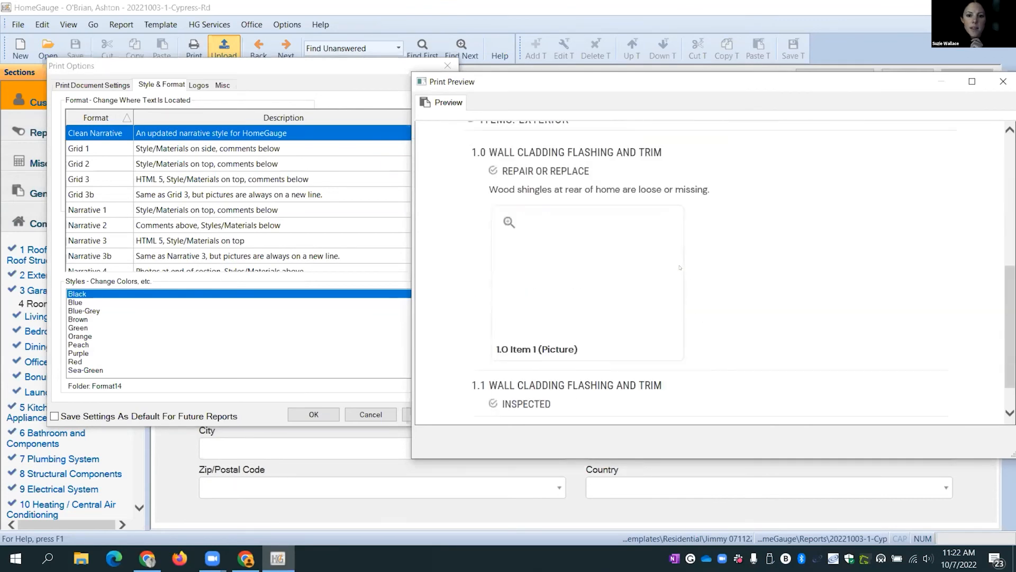
{"action": "scroll", "coordinate": [713, 282], "scroll_direction": "up", "scroll_amount": 4}
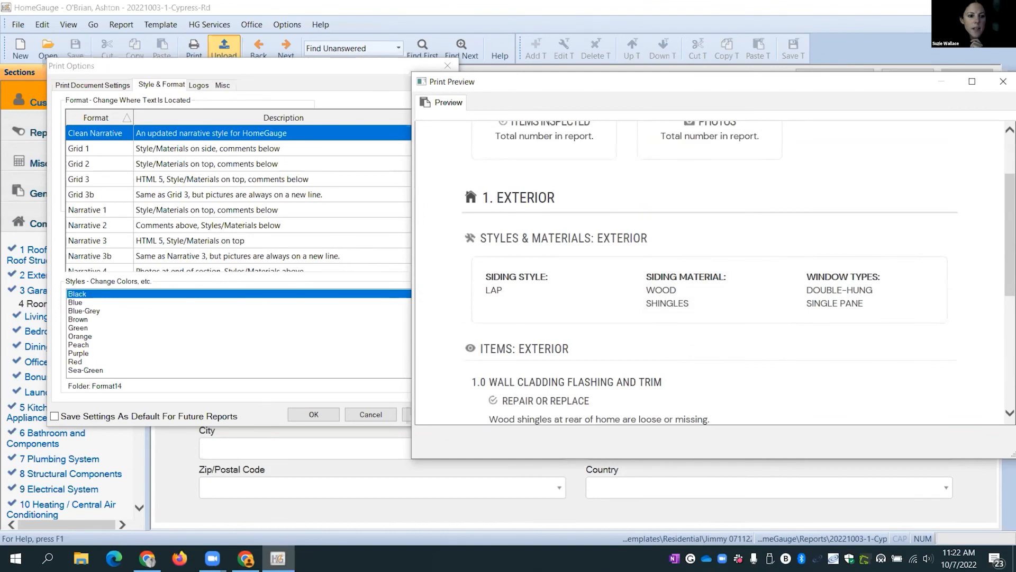
- Compare Sea-Green, Green, Peach and Brown colour styles, returning to Sea-Green
{"action": "left_click", "coordinate": [88, 369]}
{"action": "scroll", "coordinate": [647, 250], "scroll_direction": "down", "scroll_amount": 3}
{"action": "scroll", "coordinate": [648, 250], "scroll_direction": "up", "scroll_amount": 3}
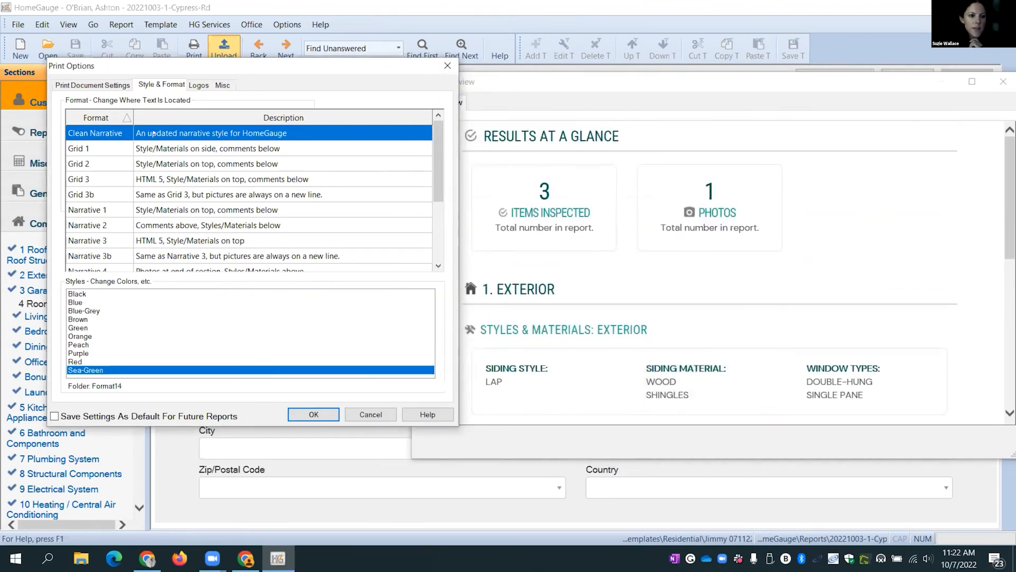
{"action": "left_click", "coordinate": [85, 328]}
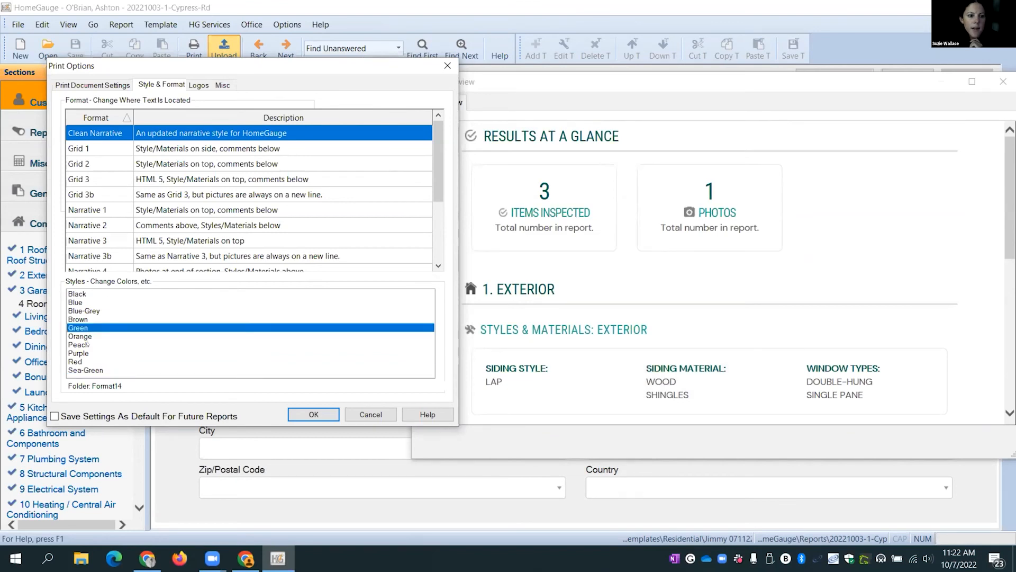
{"action": "left_click", "coordinate": [87, 344]}
{"action": "left_click", "coordinate": [86, 320]}
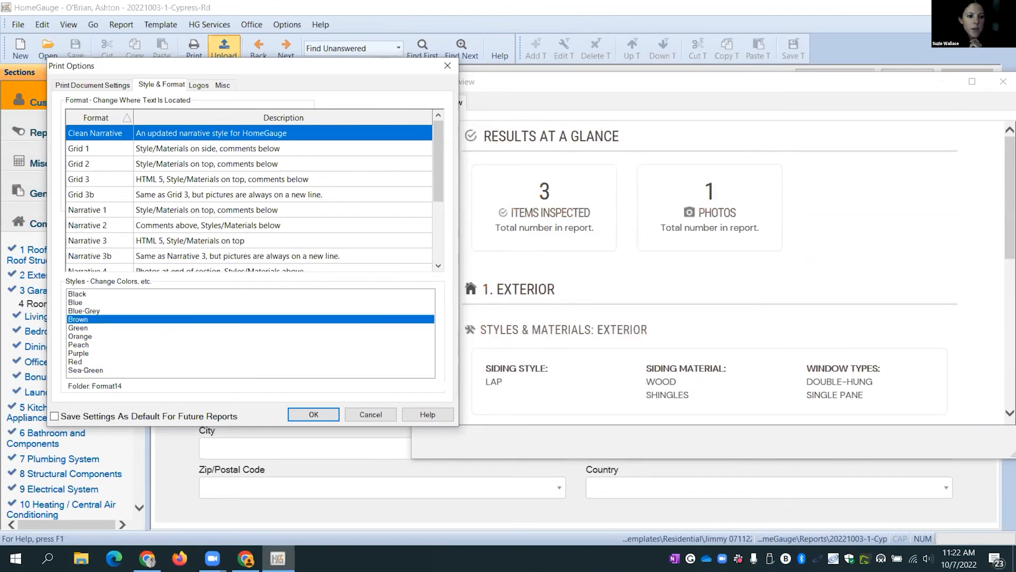
{"action": "left_click", "coordinate": [86, 370]}
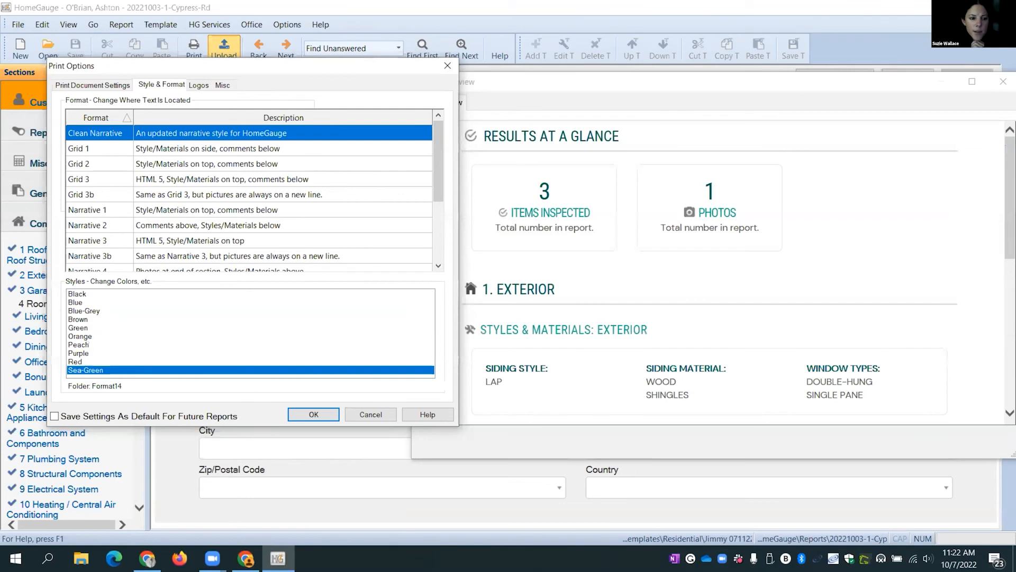
- Try Grid 1, Narrative 1 and other colour styles, then settle on Clean Narrative in Sea-Green
{"action": "left_click", "coordinate": [95, 150]}
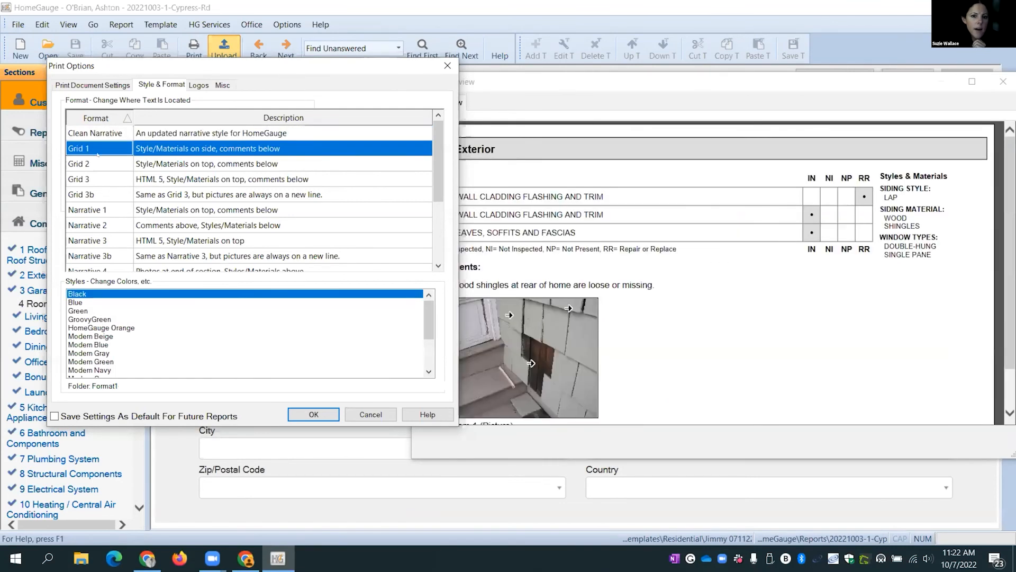
{"action": "left_click", "coordinate": [586, 96]}
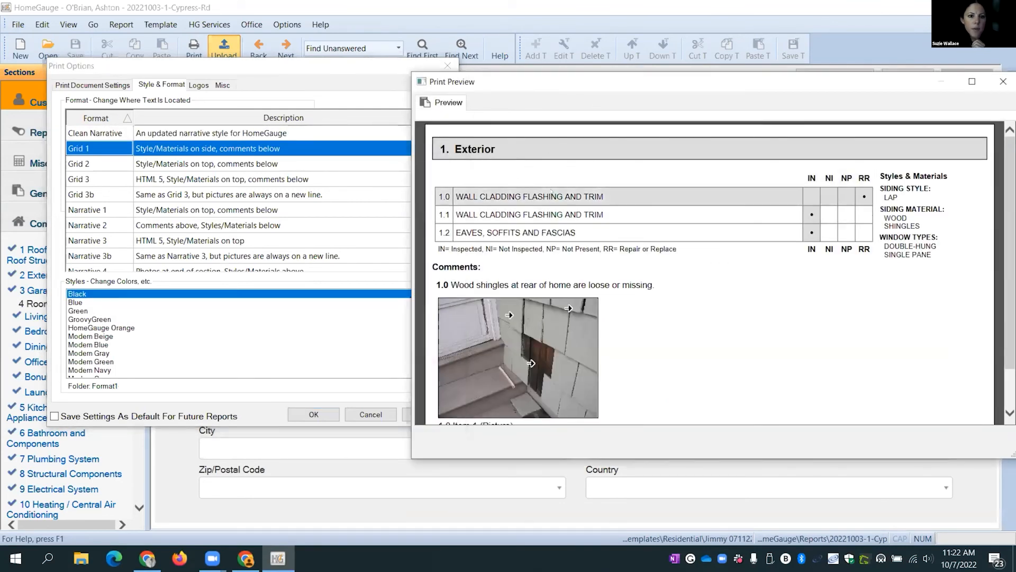
{"action": "left_click", "coordinate": [196, 149]}
{"action": "key", "text": "Down"}
{"action": "key", "text": "Down"}
{"action": "key", "text": "Down"}
{"action": "key", "text": "Down"}
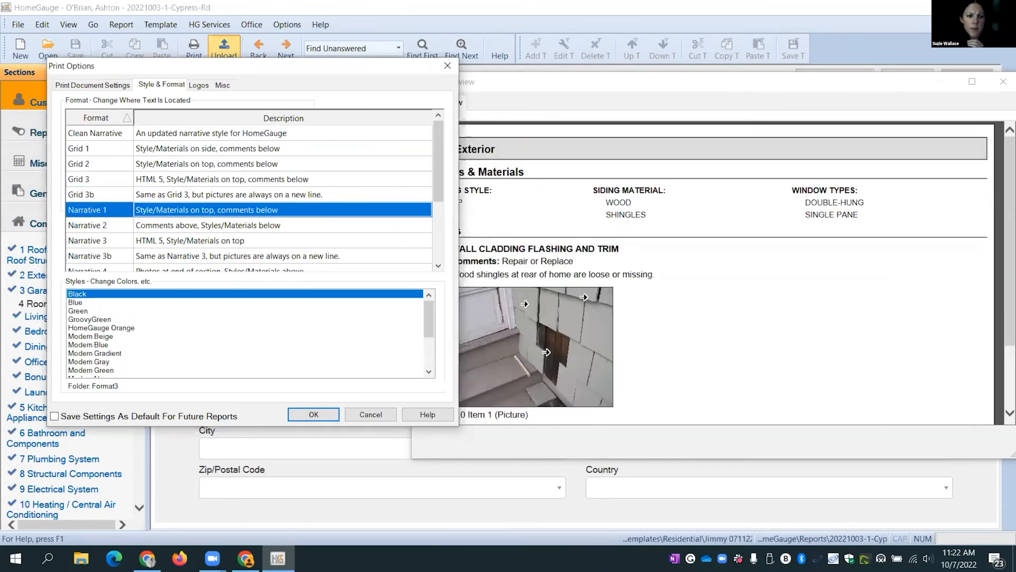
{"action": "left_click", "coordinate": [113, 344]}
{"action": "left_click", "coordinate": [106, 361]}
{"action": "left_click", "coordinate": [89, 321]}
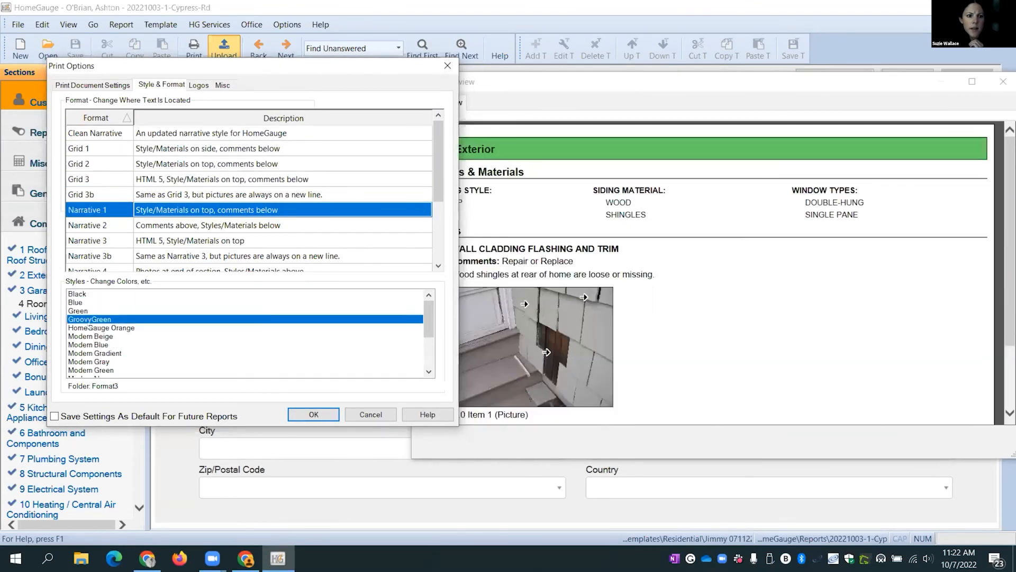
{"action": "left_click", "coordinate": [189, 133]}
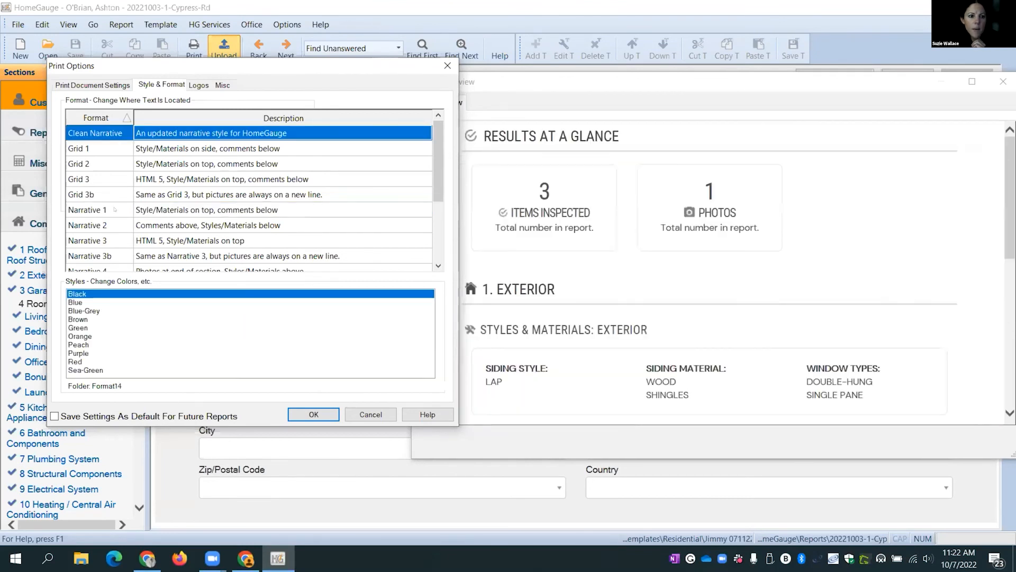
{"action": "left_click", "coordinate": [88, 371]}
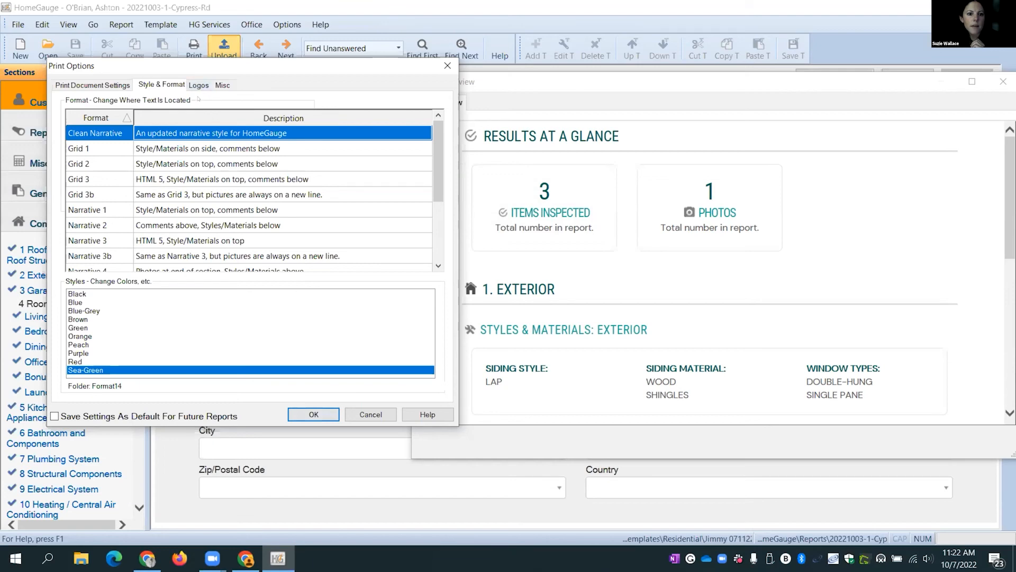
- Set logo 1 to the 'aweseom logo' image from Storage space (D:)
{"action": "left_click", "coordinate": [198, 86]}
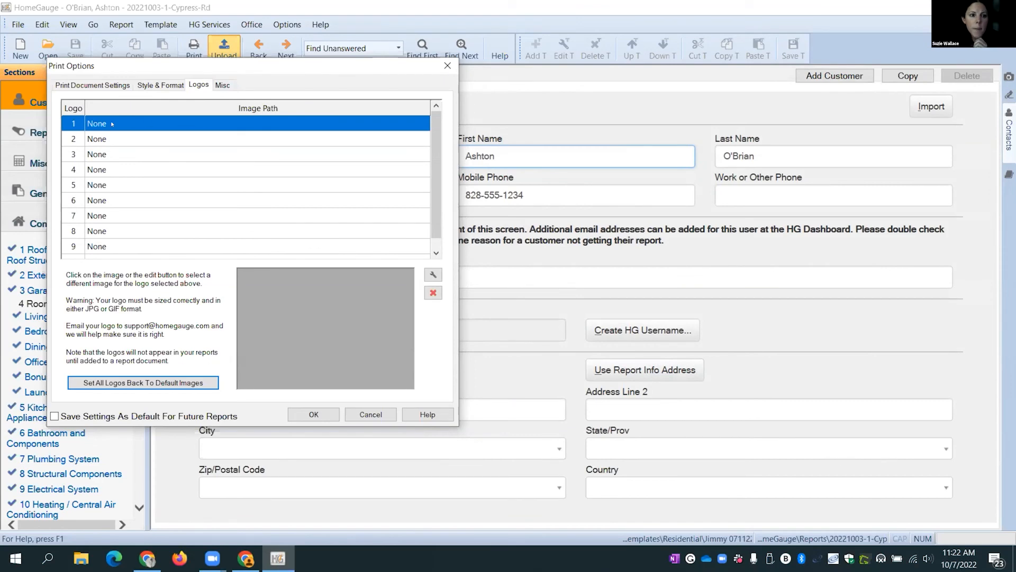
{"action": "left_click", "coordinate": [433, 274]}
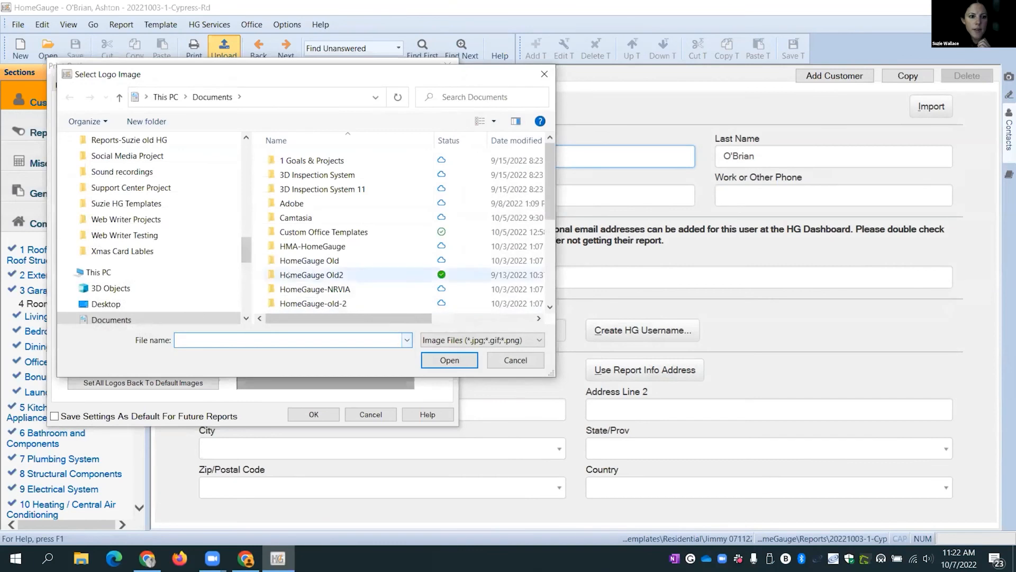
{"action": "scroll", "coordinate": [233, 166], "scroll_direction": "up", "scroll_amount": 10}
{"action": "scroll", "coordinate": [233, 166], "scroll_direction": "up", "scroll_amount": 2}
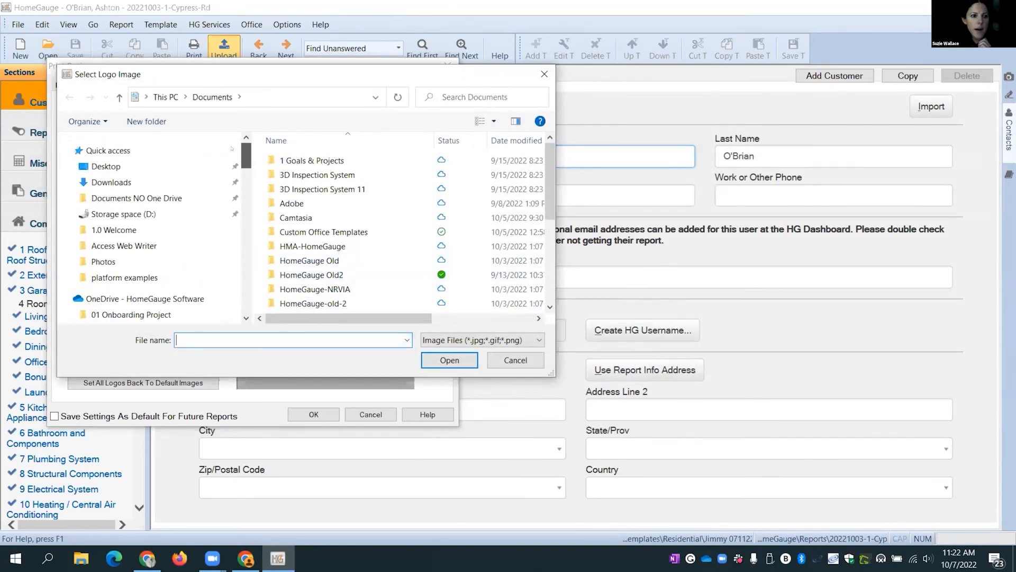
{"action": "left_click", "coordinate": [123, 215]}
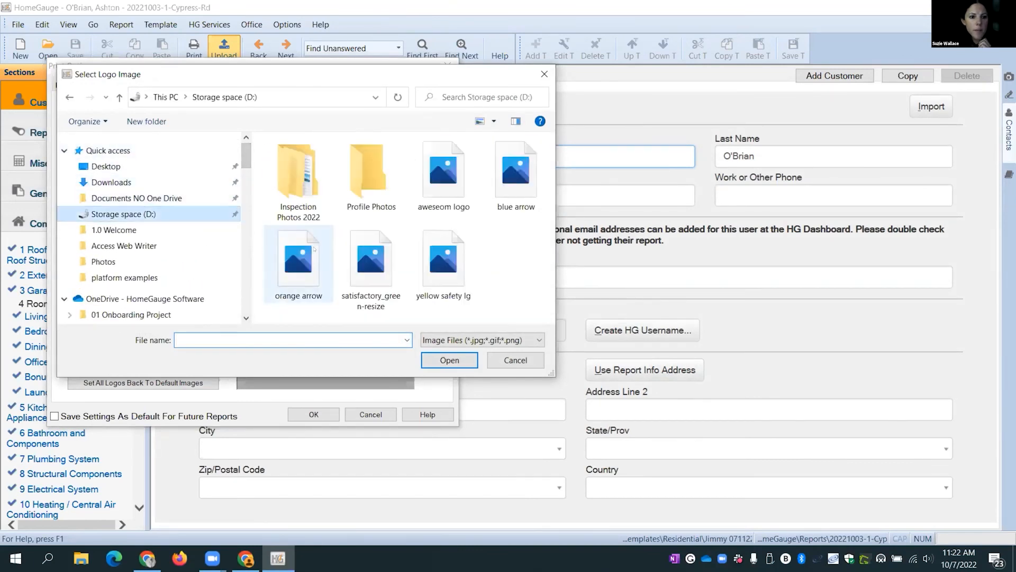
{"action": "left_click", "coordinate": [444, 183]}
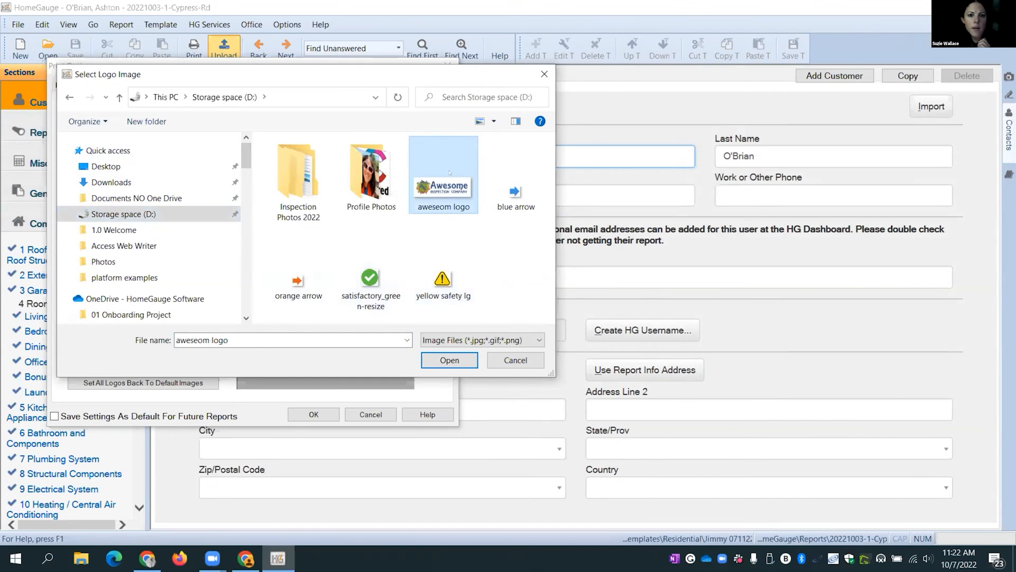
{"action": "left_click", "coordinate": [449, 360]}
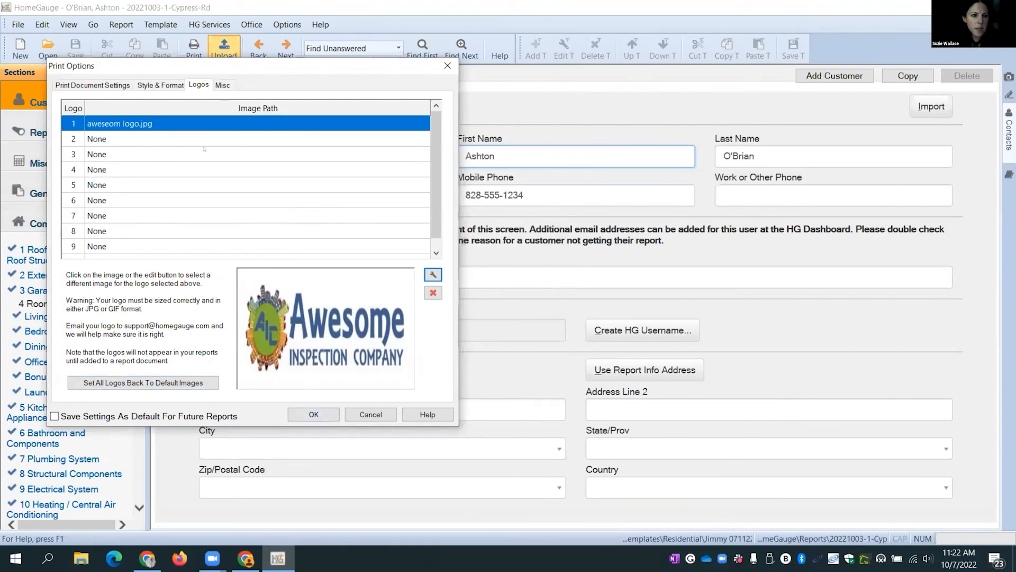
{"action": "left_click", "coordinate": [173, 85]}
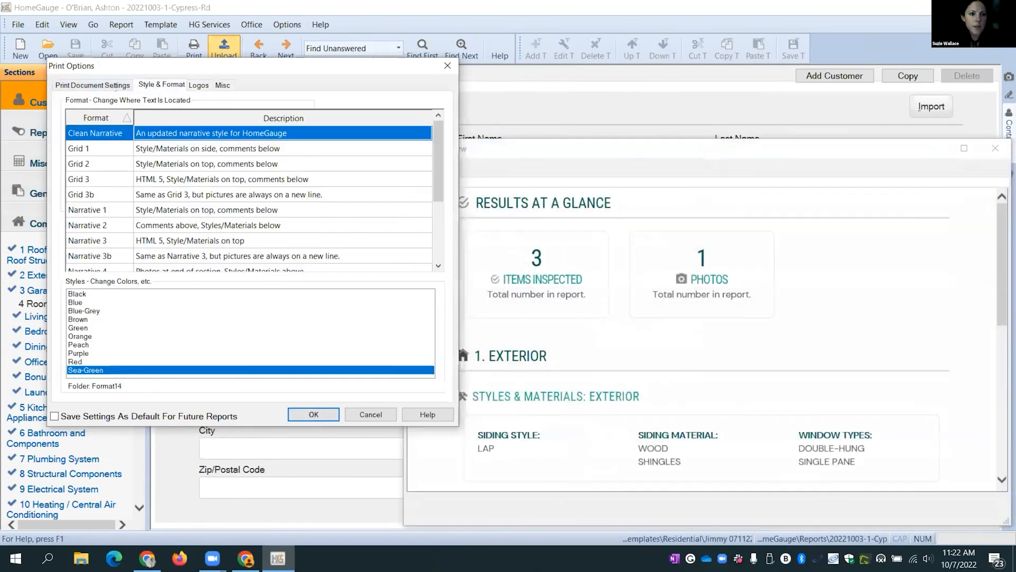
- Preview and upload the Full Report For Upload, then choose Yes to go to the dashboard
{"action": "left_click", "coordinate": [103, 85]}
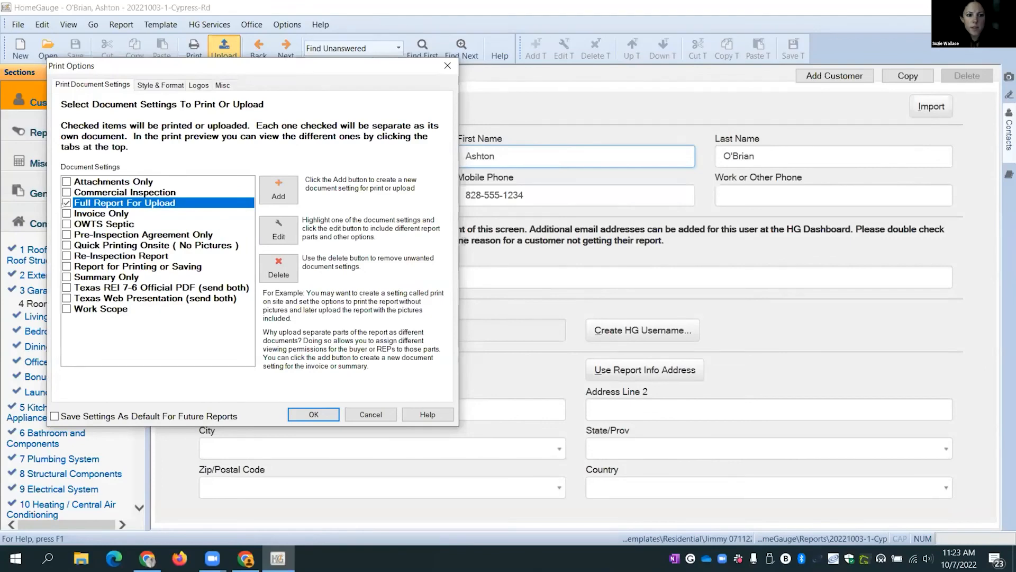
{"action": "left_click", "coordinate": [313, 413]}
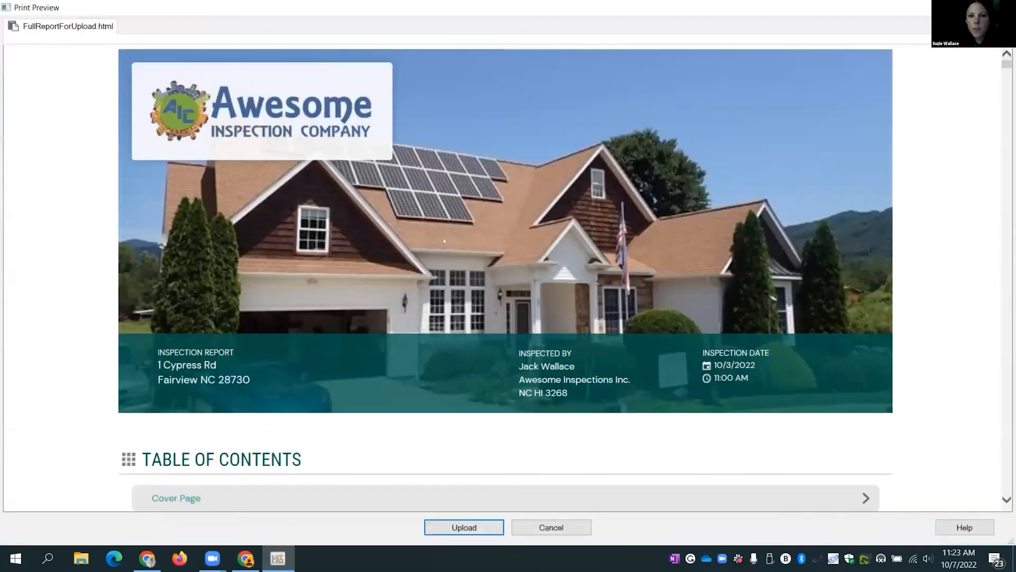
{"action": "scroll", "coordinate": [517, 239], "scroll_direction": "down", "scroll_amount": 9}
{"action": "scroll", "coordinate": [518, 233], "scroll_direction": "up", "scroll_amount": 3}
{"action": "scroll", "coordinate": [517, 233], "scroll_direction": "up", "scroll_amount": 6}
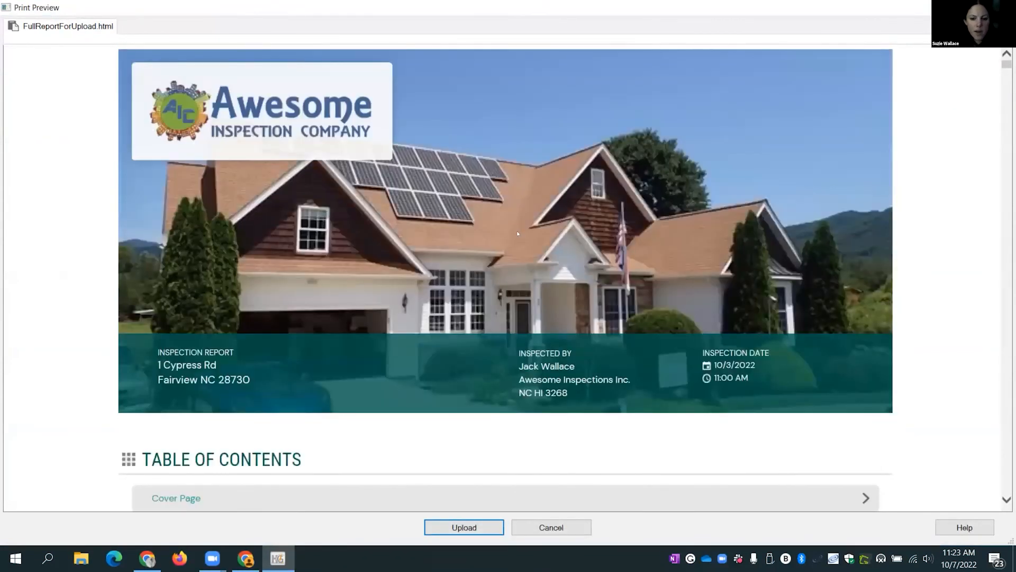
{"action": "left_click", "coordinate": [464, 527]}
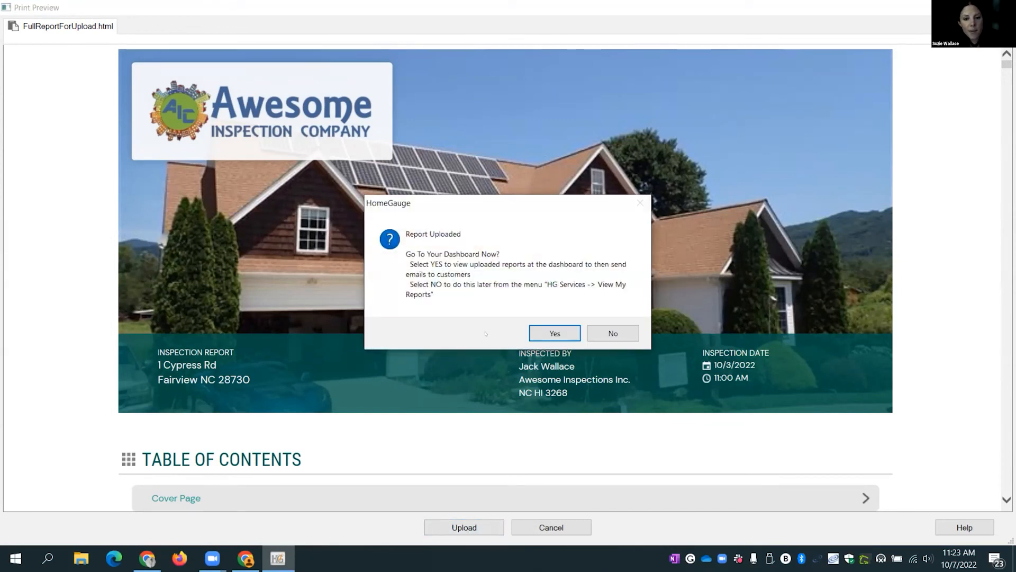
{"action": "left_click", "coordinate": [551, 334]}
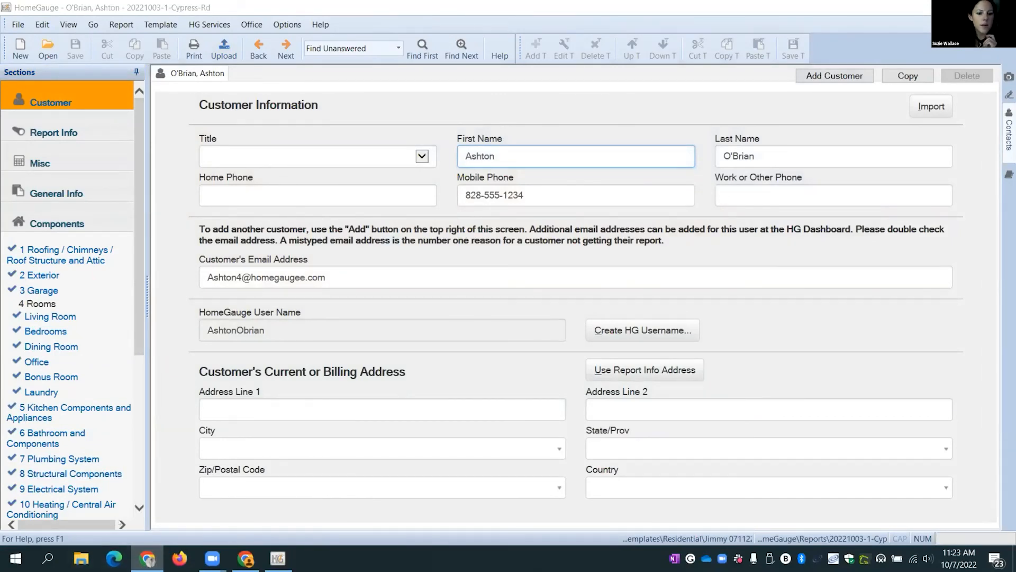
- Bring the Chrome dashboard forward, refresh it and open My Reports > All Reports
{"action": "left_click", "coordinate": [246, 559]}
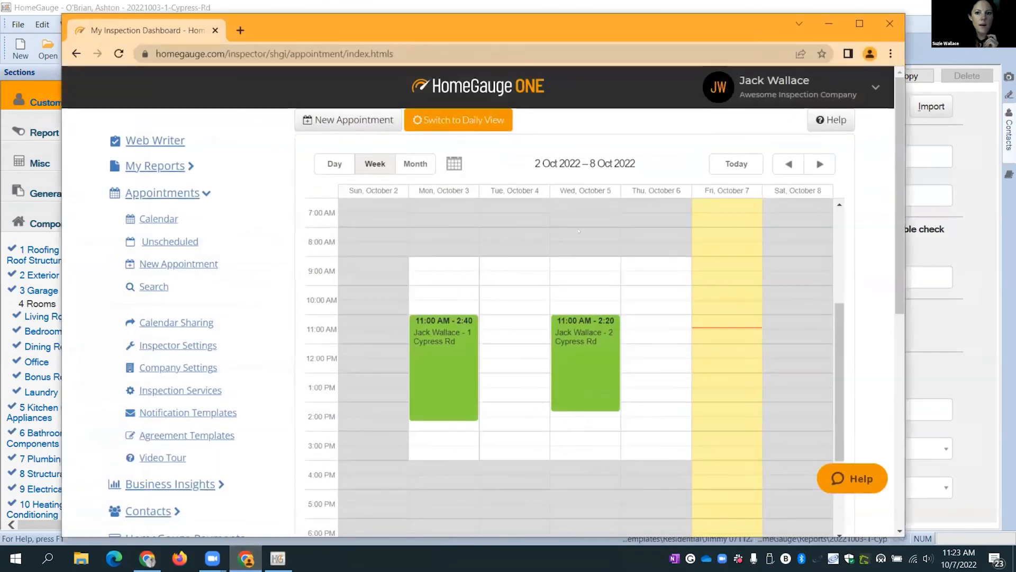
{"action": "left_click", "coordinate": [119, 53]}
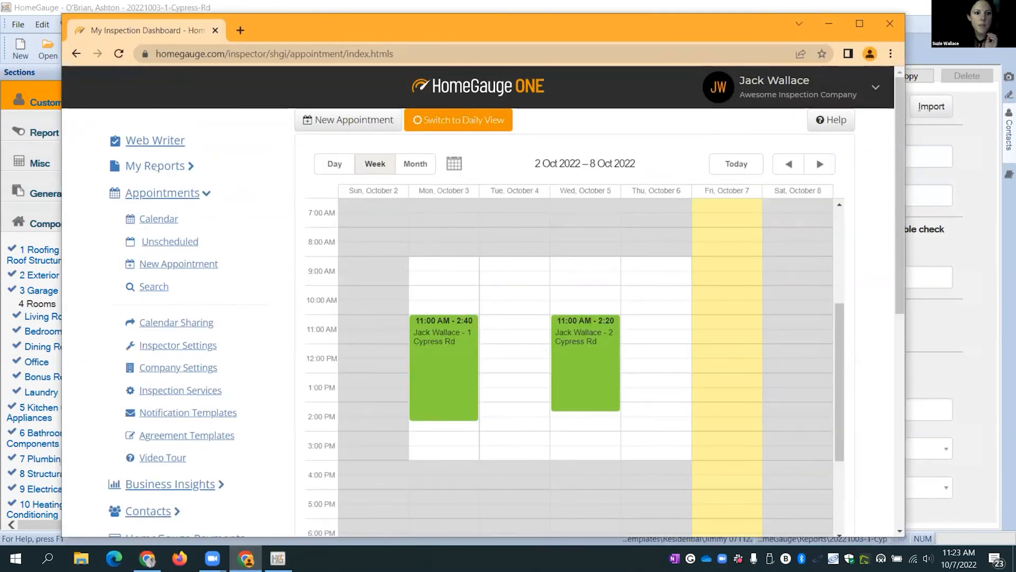
{"action": "left_click", "coordinate": [156, 169]}
{"action": "left_click", "coordinate": [150, 194]}
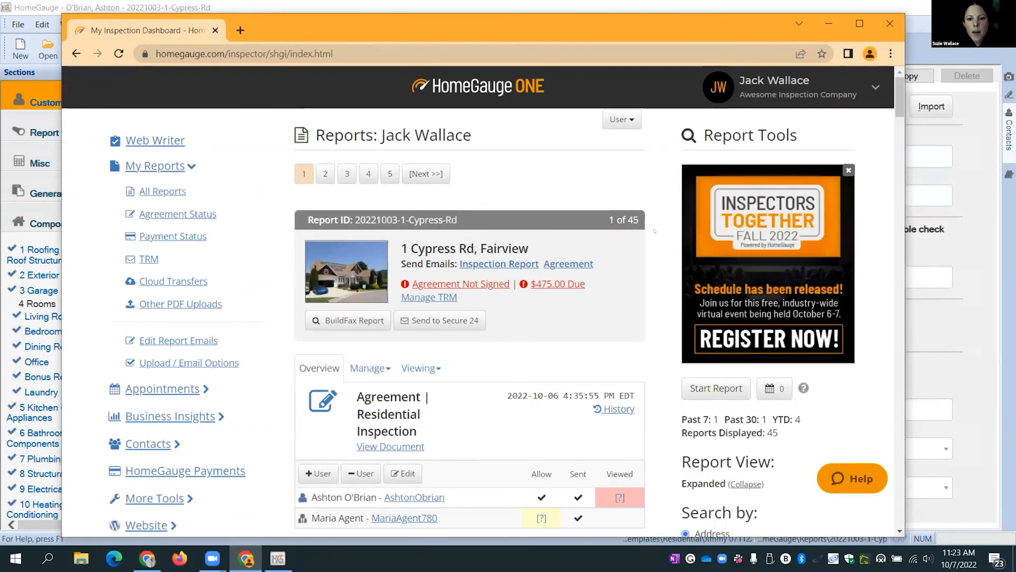
{"action": "scroll", "coordinate": [655, 232], "scroll_direction": "down", "scroll_amount": 1}
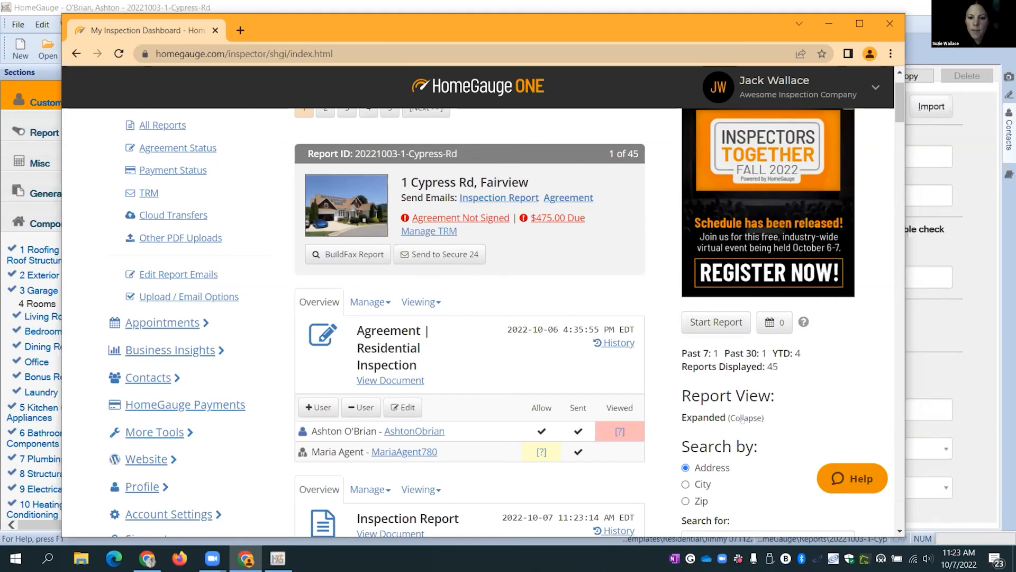
{"action": "scroll", "coordinate": [653, 275], "scroll_direction": "down", "scroll_amount": 1}
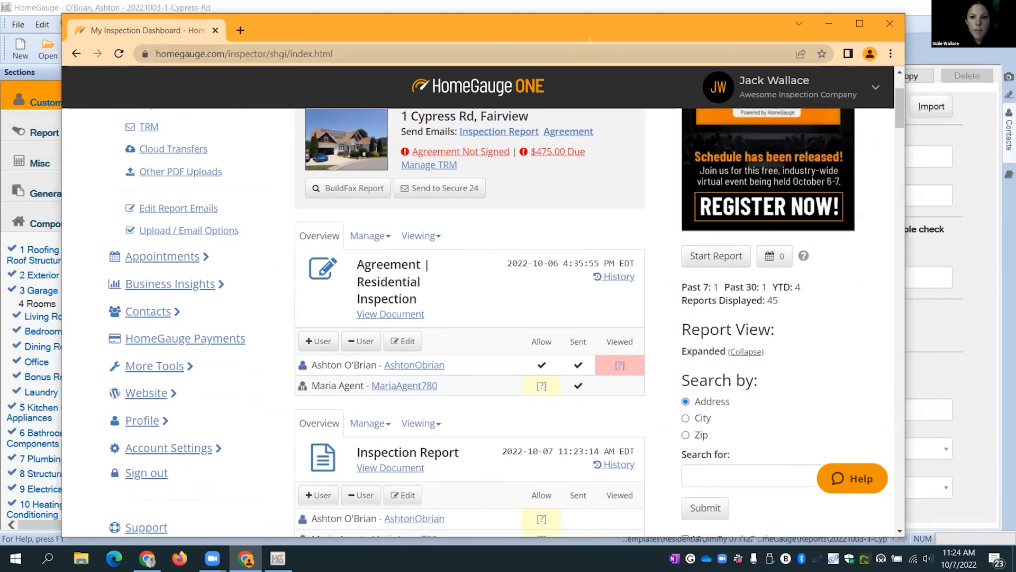
- Maximize the browser and check the new 2022-10-07 report's property address
{"action": "left_click", "coordinate": [860, 24]}
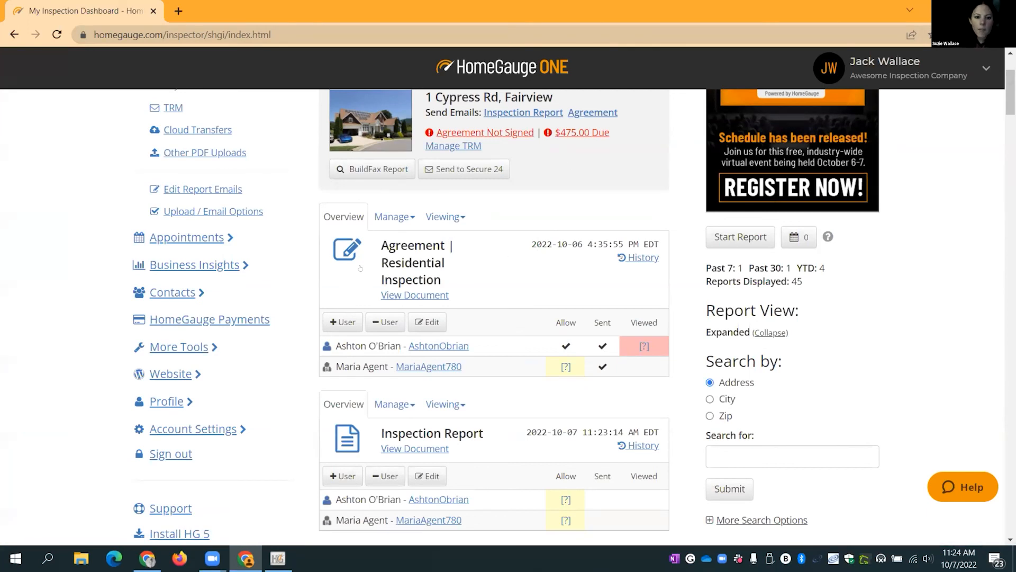
{"action": "scroll", "coordinate": [510, 293], "scroll_direction": "down", "scroll_amount": 1}
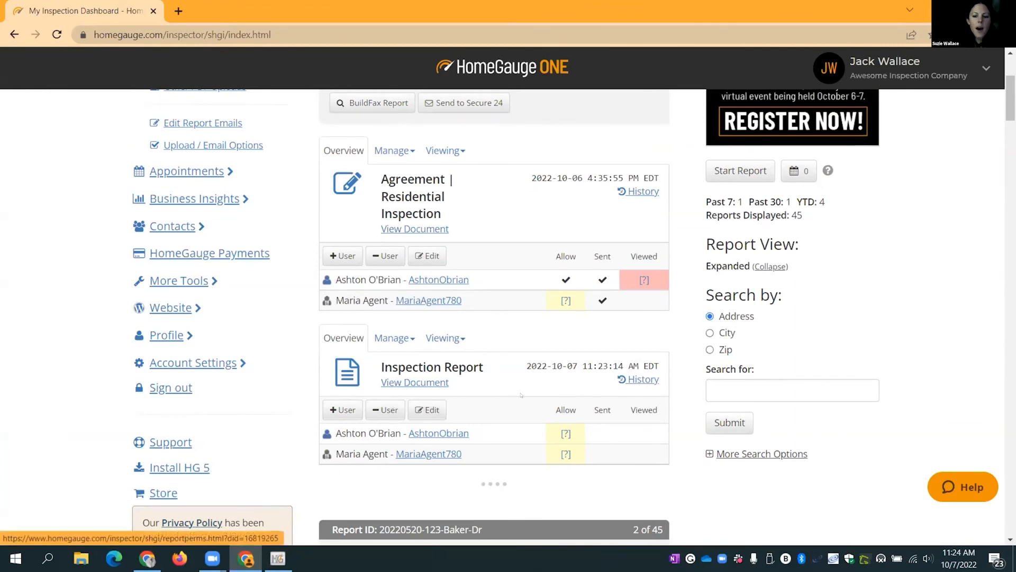
{"action": "scroll", "coordinate": [521, 395], "scroll_direction": "up", "scroll_amount": 3}
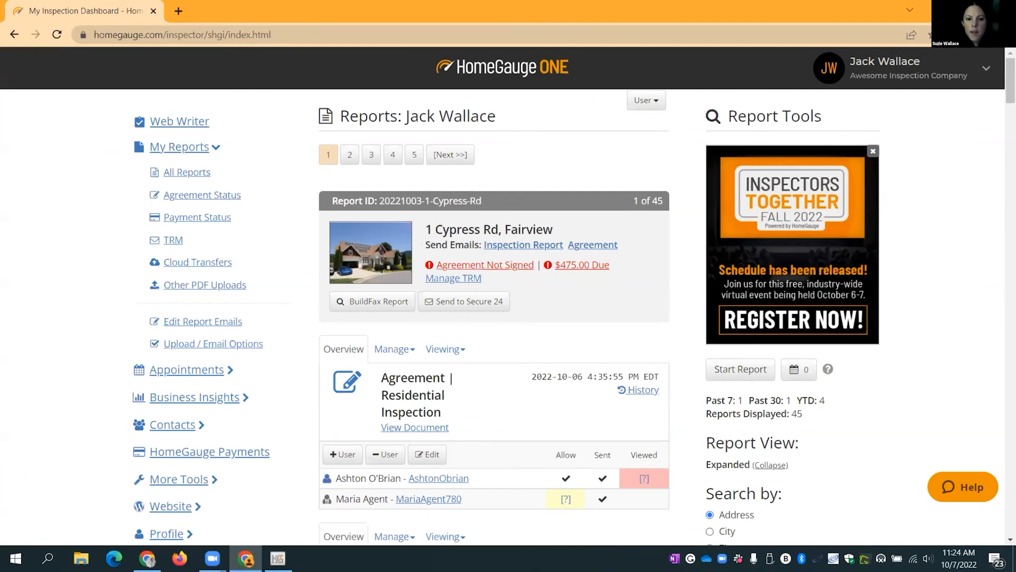
{"action": "left_click_drag", "start_coordinate": [432, 230], "coordinate": [552, 234]}
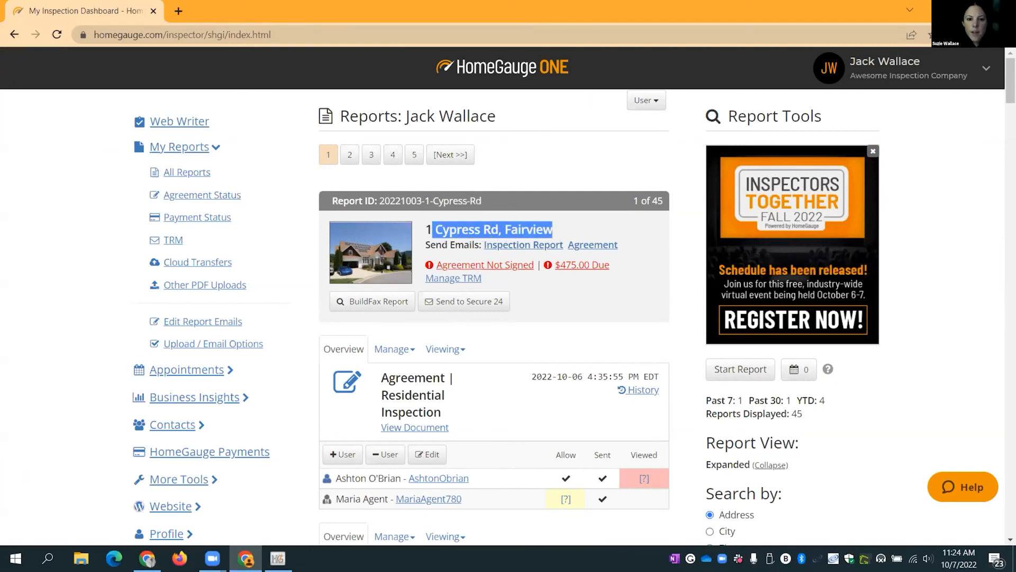
{"action": "left_click", "coordinate": [427, 237]}
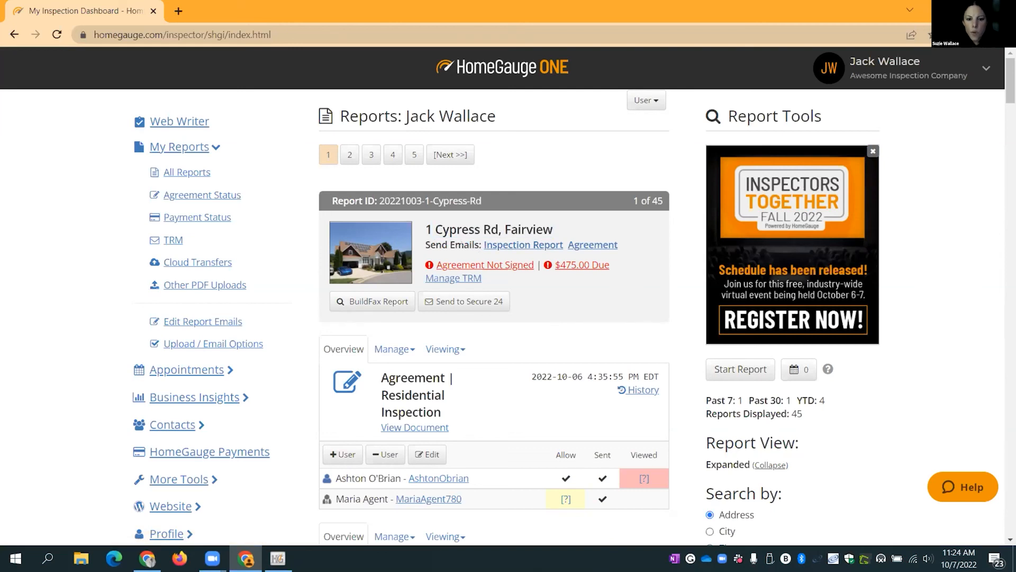
{"action": "left_click", "coordinate": [503, 249]}
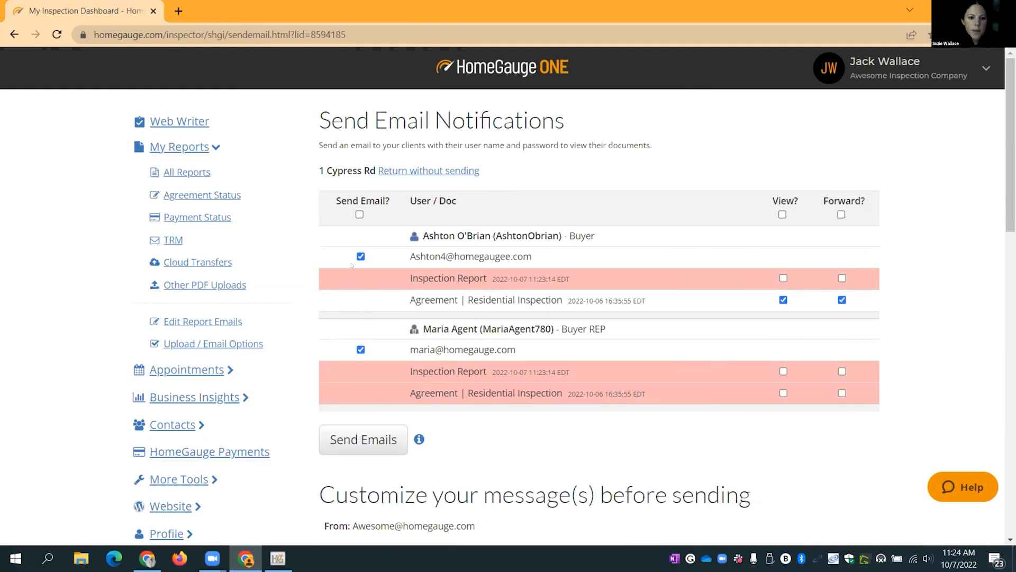
{"action": "left_click_drag", "start_coordinate": [536, 258], "coordinate": [416, 256]}
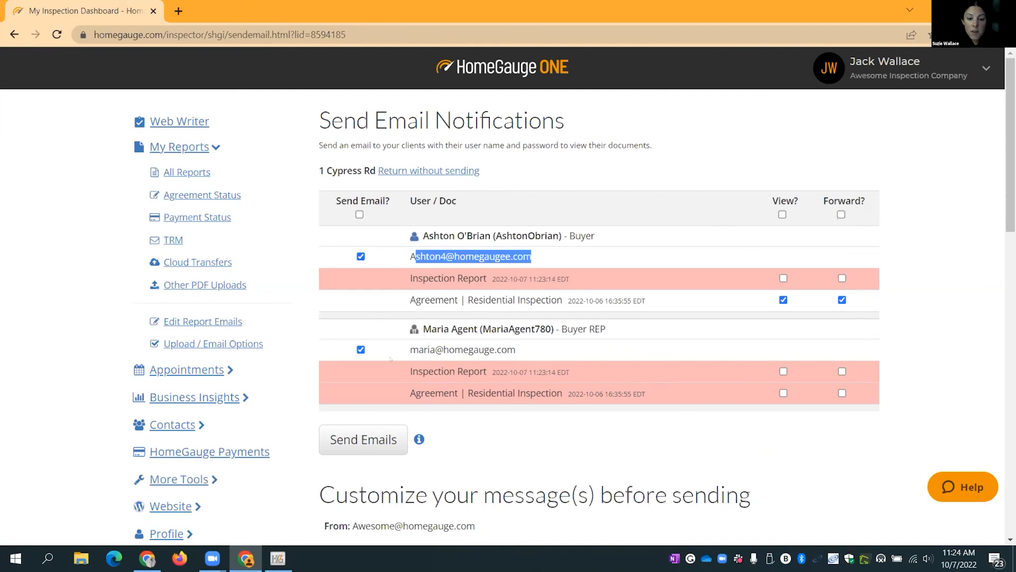
{"action": "left_click", "coordinate": [487, 345]}
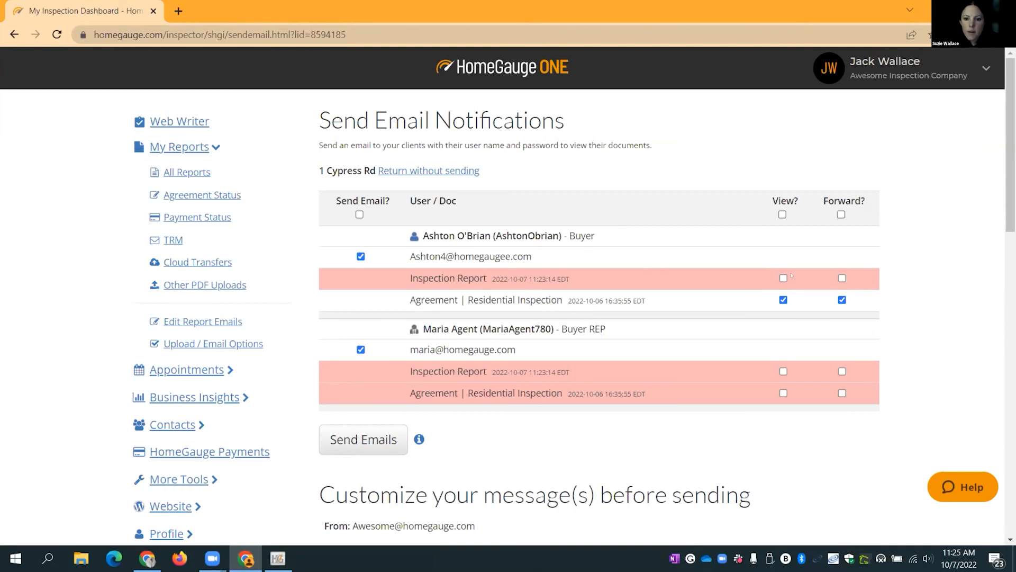
- Let both buyer and agent view and forward the Inspection Report, and send the emails
{"action": "left_click", "coordinate": [783, 278]}
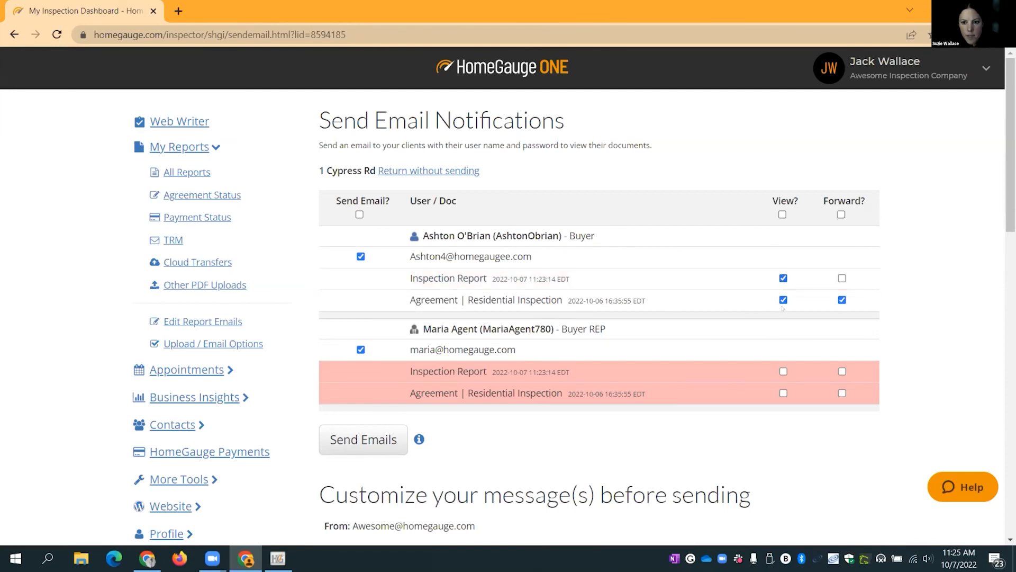
{"action": "left_click", "coordinate": [843, 278]}
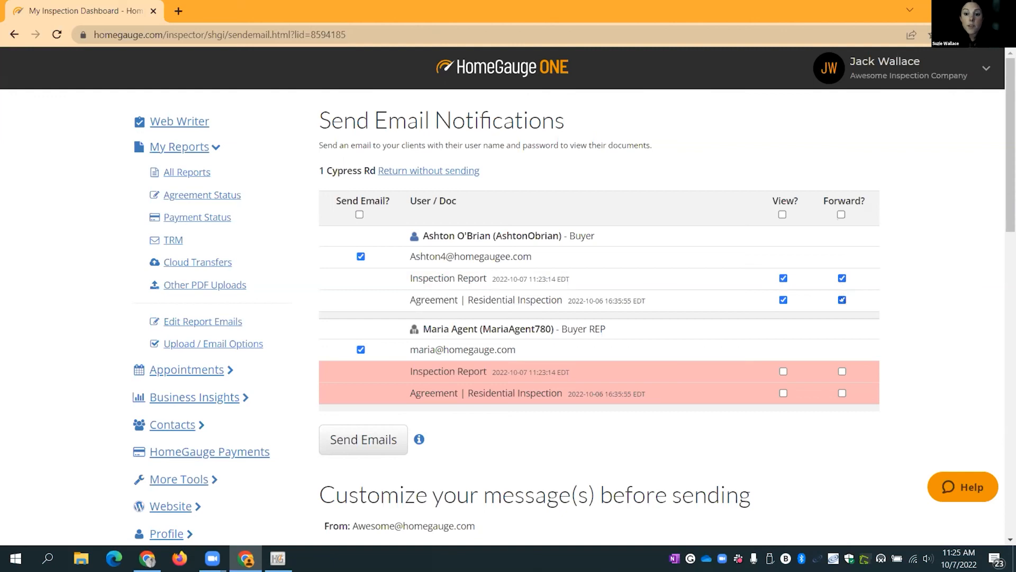
{"action": "left_click", "coordinate": [784, 372]}
{"action": "left_click", "coordinate": [842, 372]}
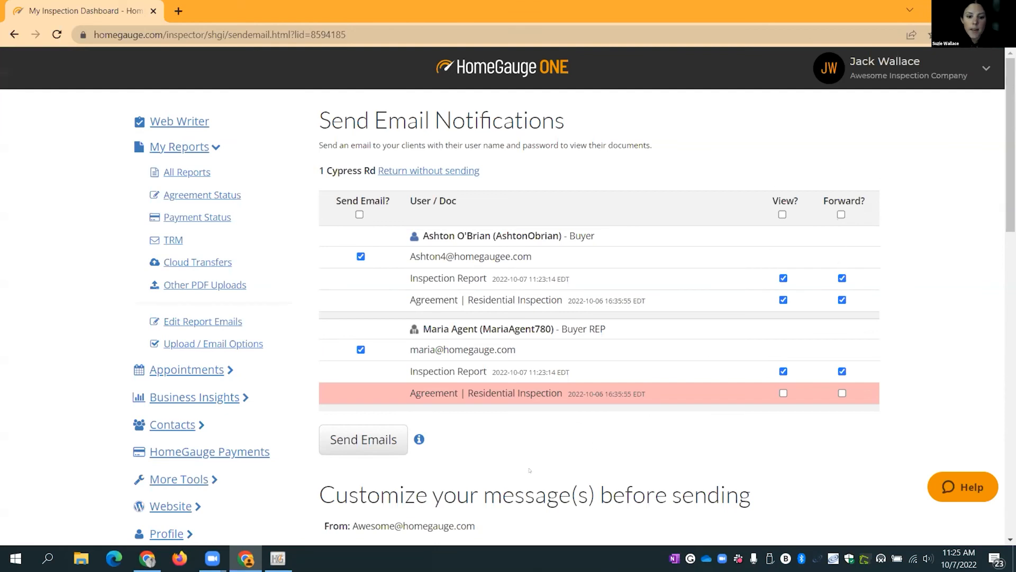
{"action": "left_click", "coordinate": [352, 447]}
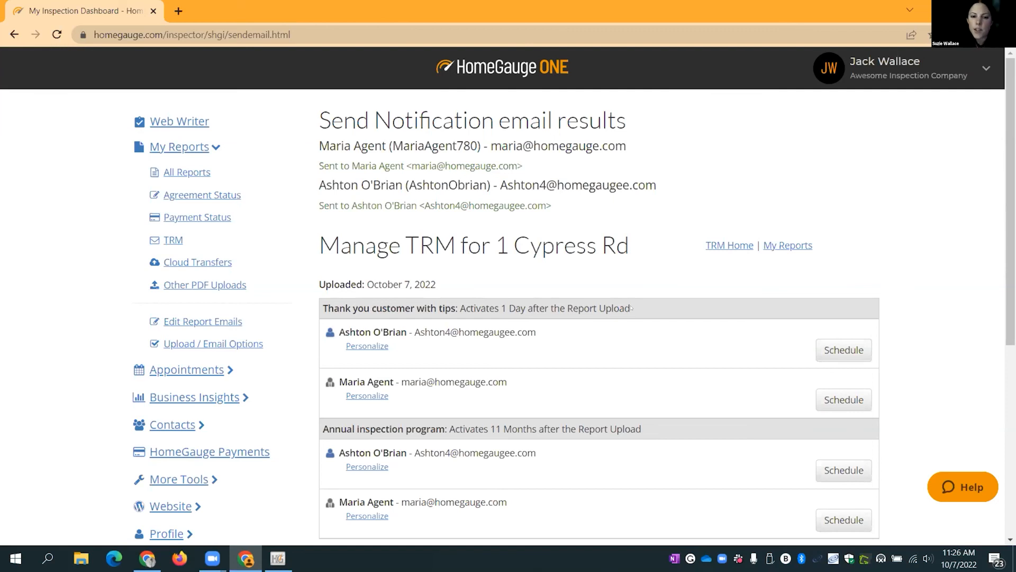
- Go back to All Reports and check the Inspection Report's Allow and Sent columns
{"action": "left_click", "coordinate": [197, 179]}
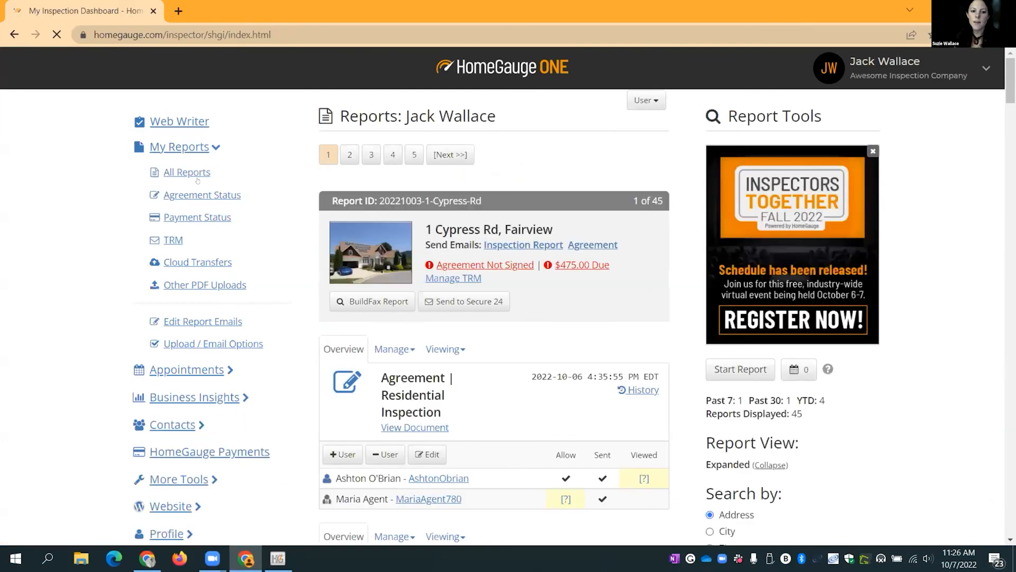
{"action": "scroll", "coordinate": [407, 282], "scroll_direction": "down", "scroll_amount": 2}
{"action": "scroll", "coordinate": [407, 282], "scroll_direction": "down", "scroll_amount": 2}
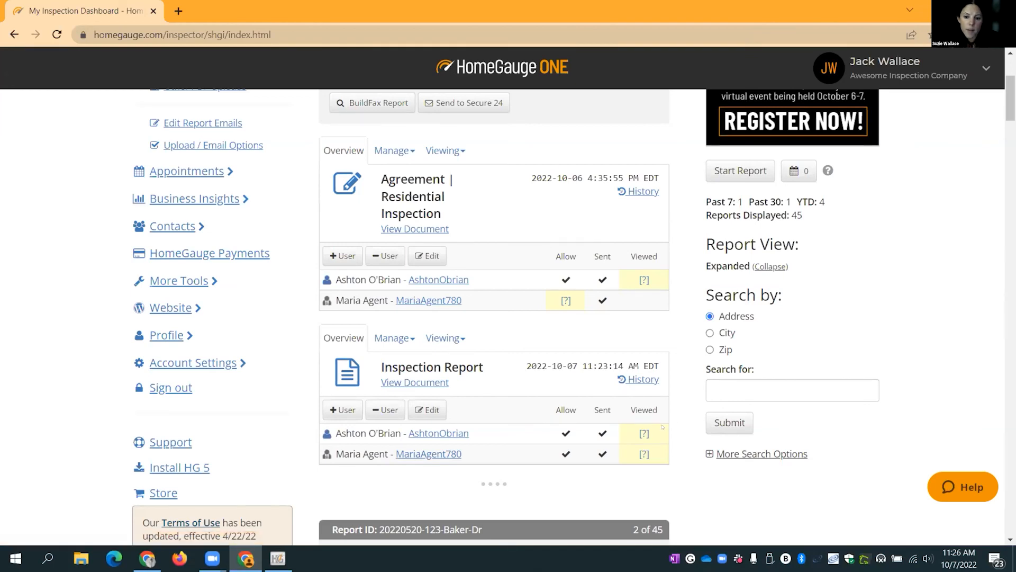
{"action": "scroll", "coordinate": [371, 337], "scroll_direction": "up", "scroll_amount": 4}
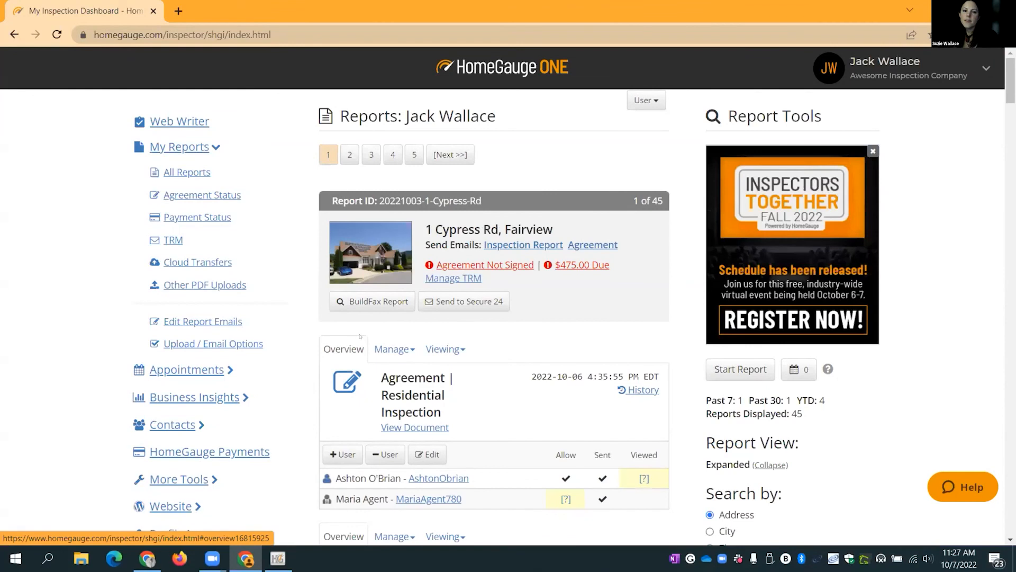